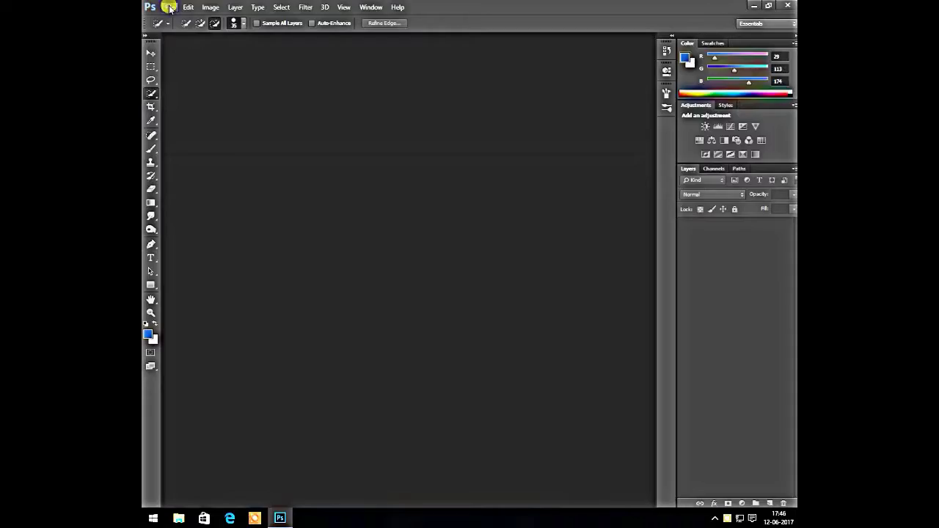
Select and preview photo DSC_0188 of the man on the rocks in the Open dialog.
scroll(609, 232, "down", 3)
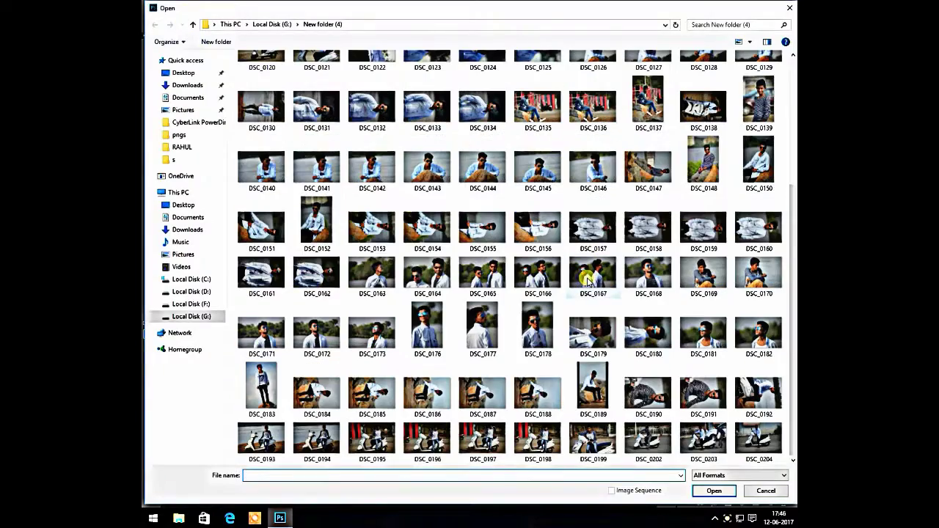
right_click(547, 378)
left_click(593, 126)
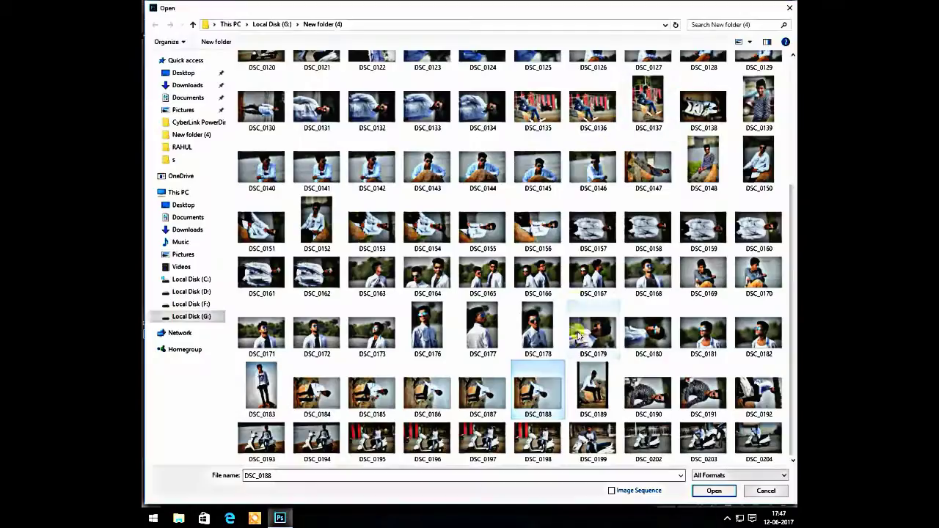
Switch to the Pen tool and zoom in on the man's shirt cuff.
key("p")
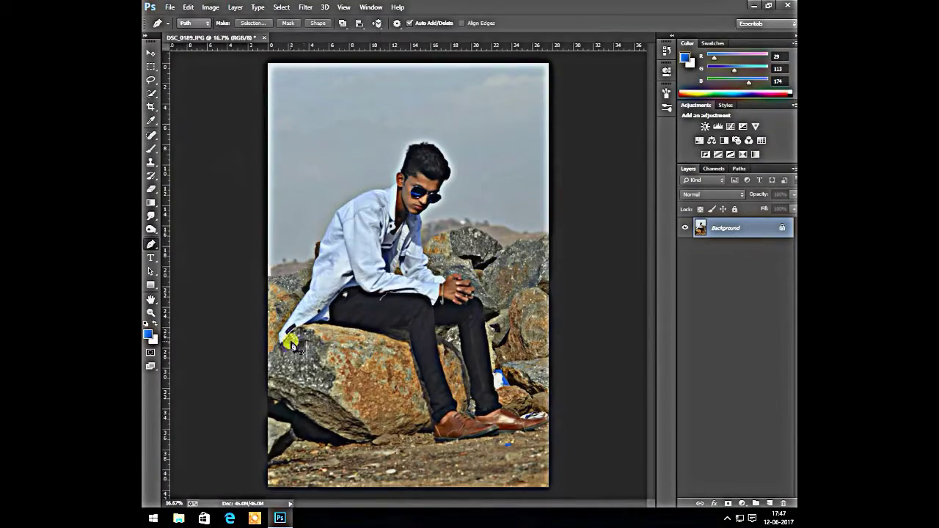
scroll(287, 340, "up", 2)
scroll(409, 357, "up", 2)
scroll(402, 346, "up", 1)
scroll(331, 389, "down", 3)
scroll(266, 431, "left", 3)
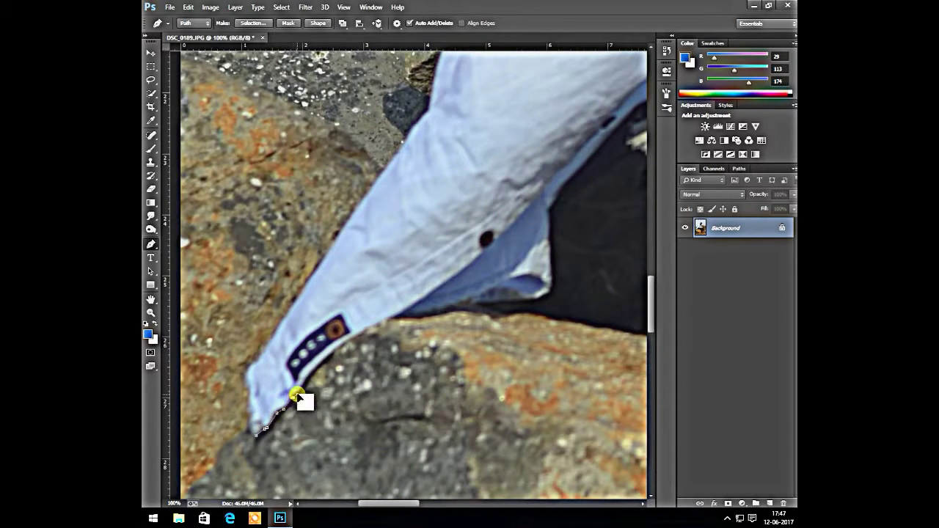
scroll(297, 397, "up", 2)
scroll(297, 422, "right", 1)
scroll(292, 409, "up", 1)
scroll(292, 410, "right", 2)
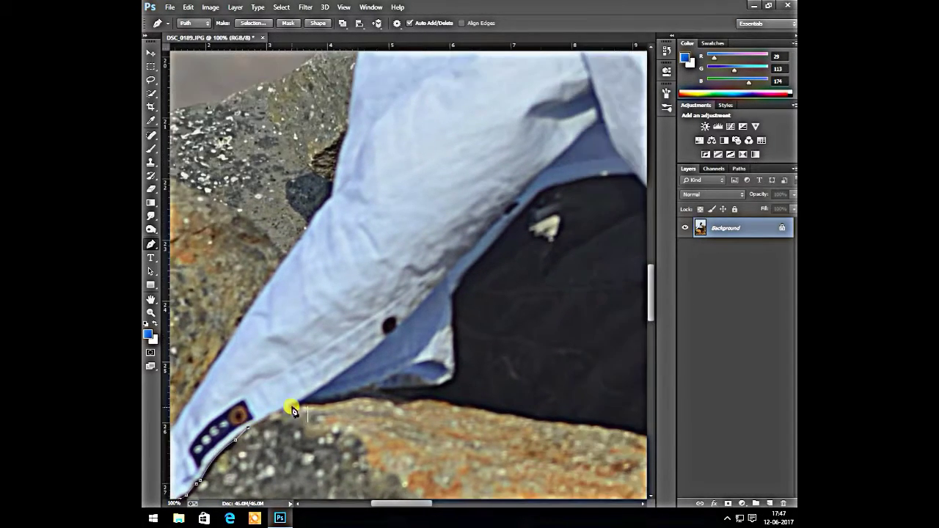
Start the path at the shirt cuff and curve it along the trouser and rock edge.
left_click_drag(305, 405, 314, 403)
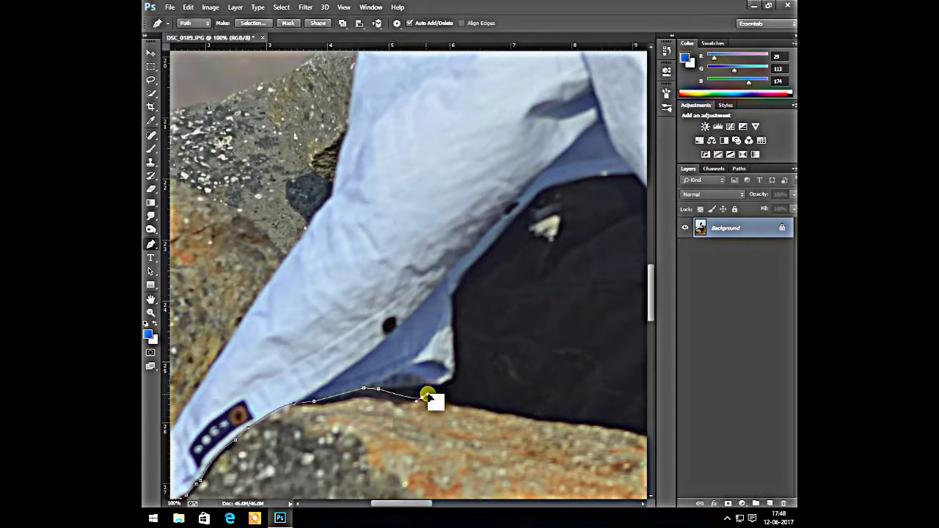
left_click_drag(428, 396, 311, 391)
left_click(367, 392)
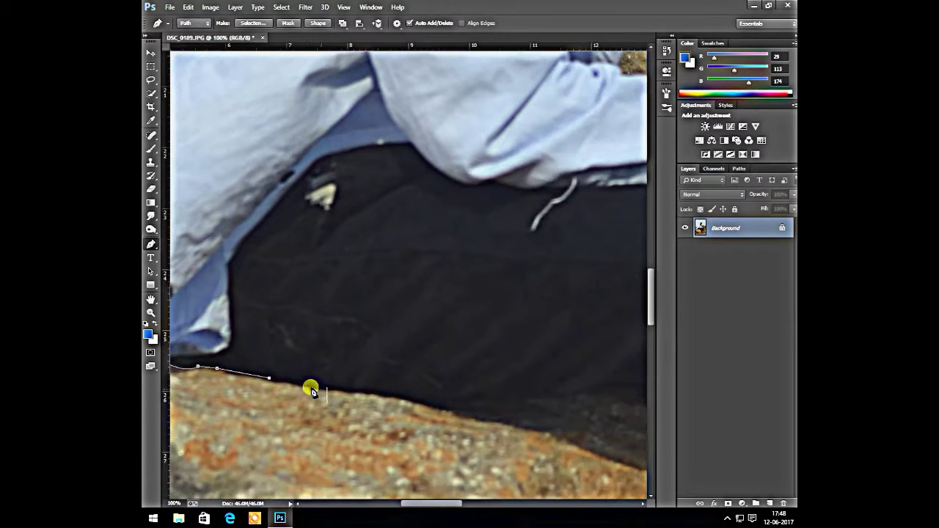
left_click(382, 395)
left_click_drag(457, 425, 366, 421)
left_click_drag(415, 400, 480, 395)
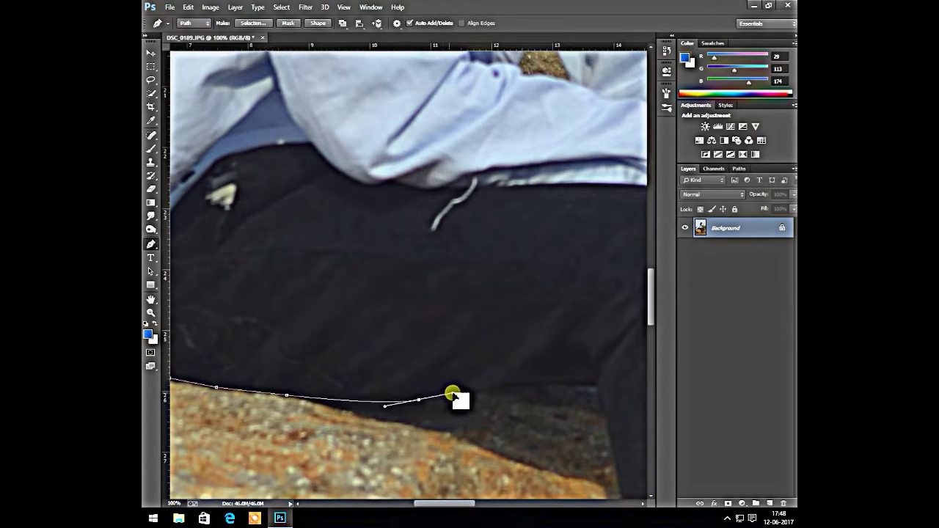
left_click_drag(423, 417, 297, 408)
left_click_drag(467, 378, 472, 382)
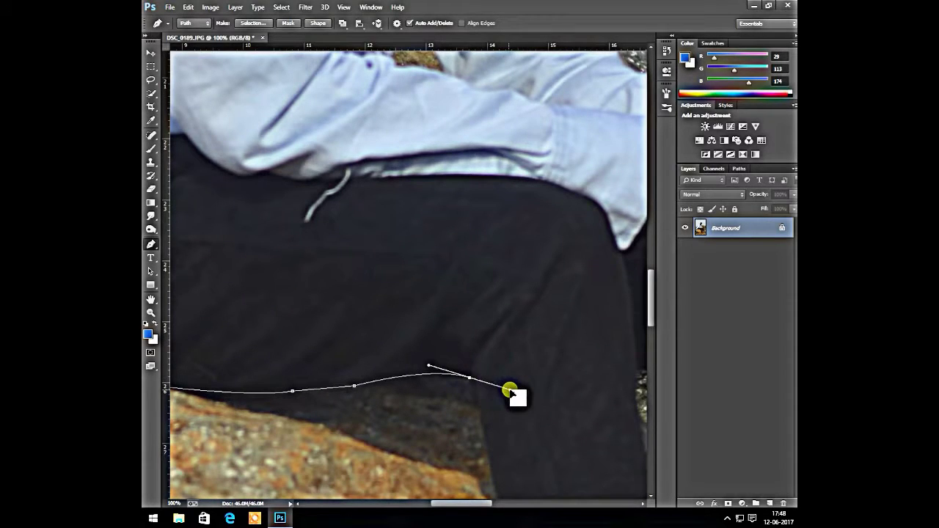
left_click_drag(481, 449, 405, 256)
Continue the path with anchors down the trouser leg to the hem.
left_click(438, 356)
left_click(457, 409)
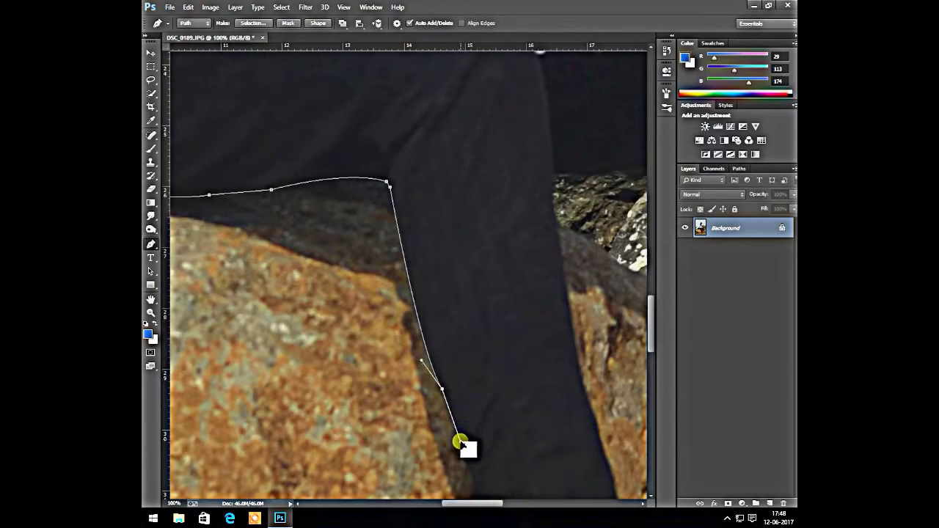
left_click_drag(469, 450, 418, 303)
left_click(417, 300)
left_click(429, 333)
left_click(437, 363)
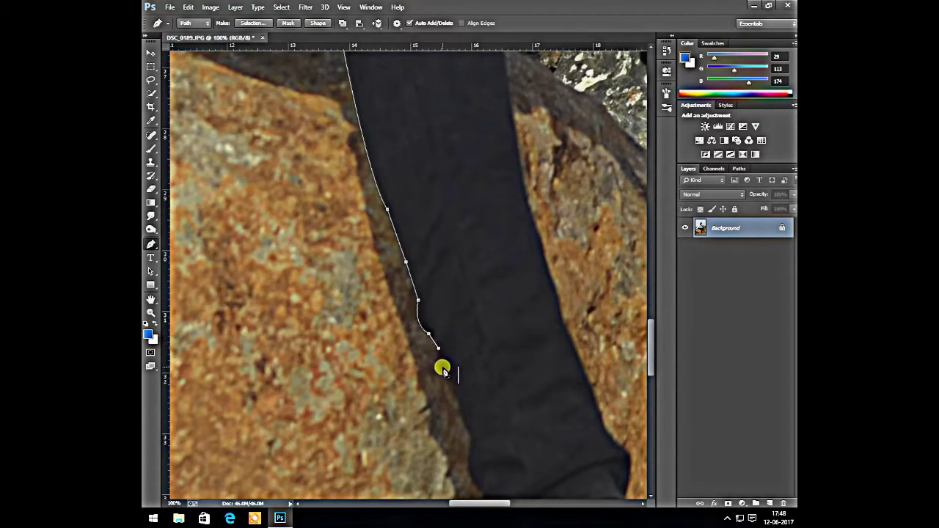
left_click(453, 386)
left_click_drag(458, 396, 422, 259)
left_click(437, 302)
mouse_move(444, 352)
left_mouse_down()
mouse_move(452, 372)
mouse_move(394, 270)
left_mouse_up()
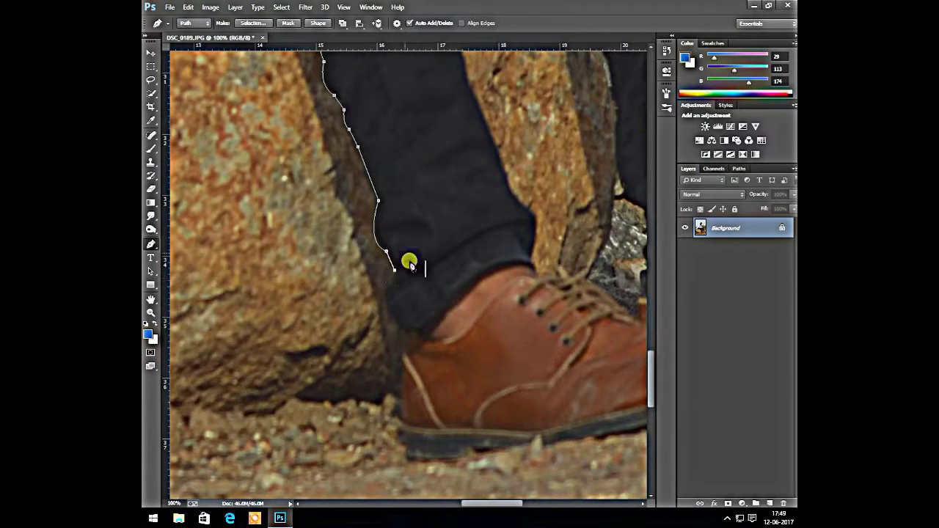
left_click(407, 331)
left_click(403, 357)
Trace the path around the back of the shoe, the heel and along the sole.
scroll(398, 353, "down", 2)
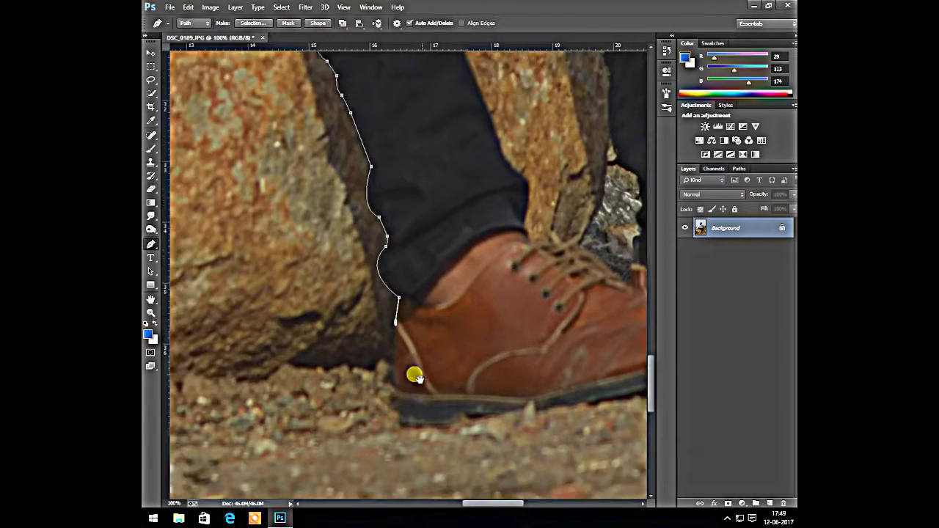
left_click(387, 357)
left_click_drag(479, 382, 535, 367)
scroll(459, 386, "right", 2)
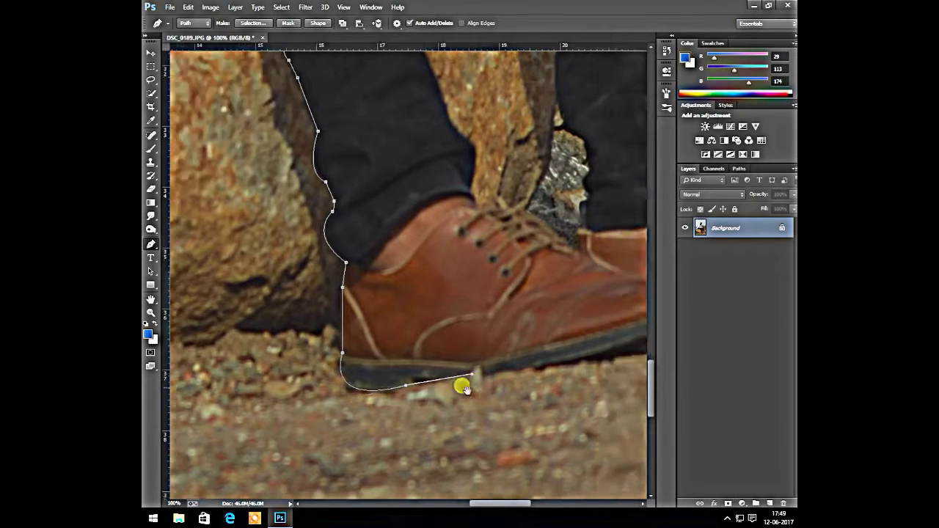
left_click(471, 402)
left_click(484, 366)
scroll(513, 352, "right", 2)
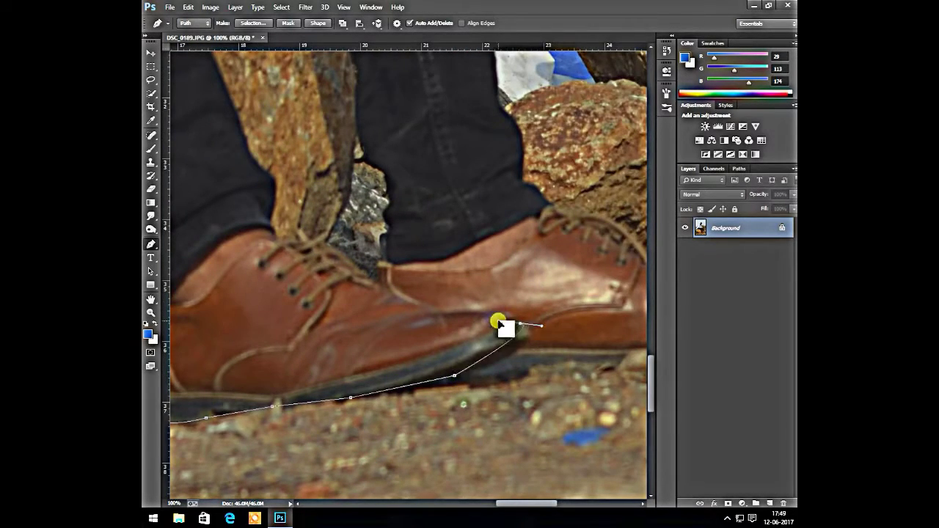
left_click(500, 374)
scroll(412, 369, "right", 2)
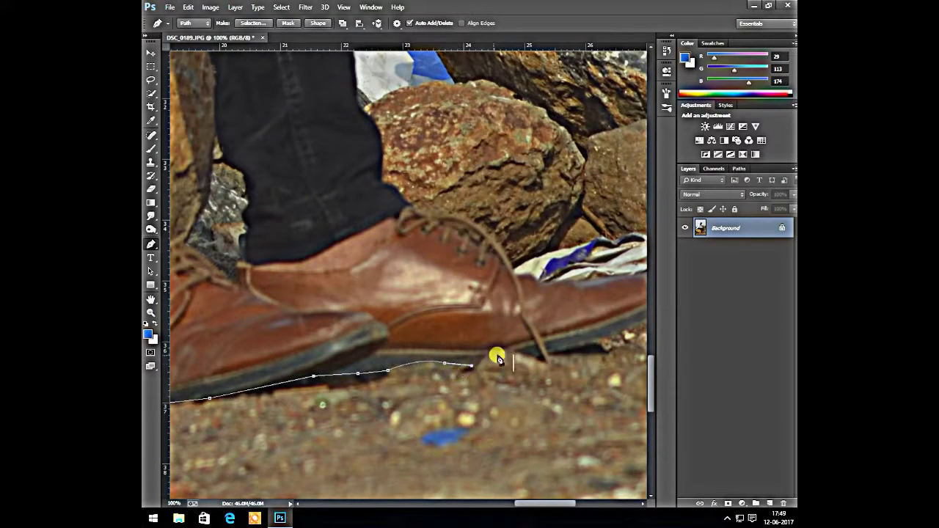
Carry the path along the front shoe's sole, around the toe and over its top edge.
left_click(540, 357)
scroll(572, 373, "right", 2)
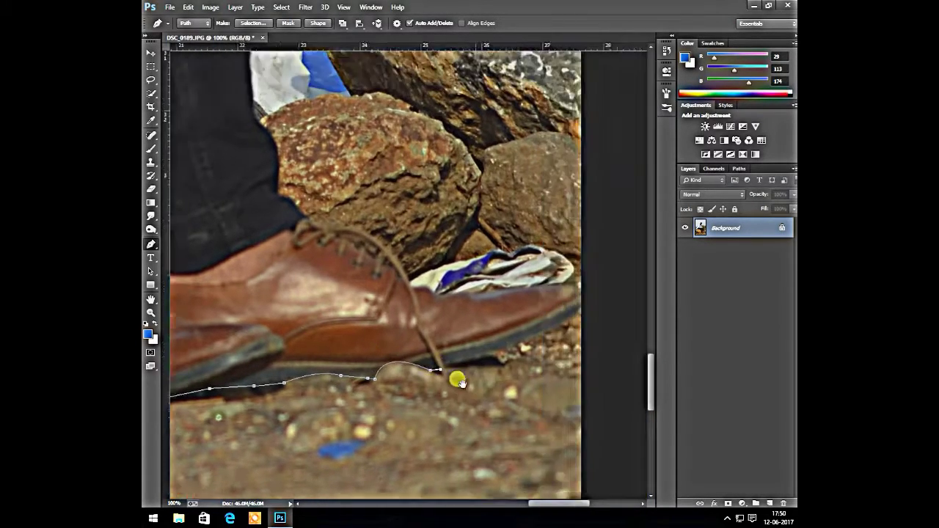
scroll(477, 337, "up", 1)
scroll(477, 337, "right", 1)
left_click_drag(488, 328, 416, 315)
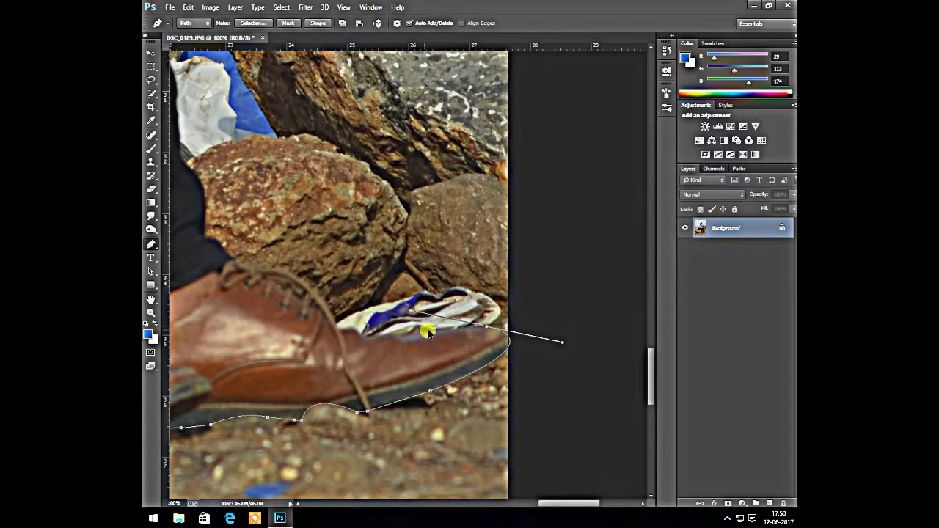
left_click_drag(488, 326, 429, 306)
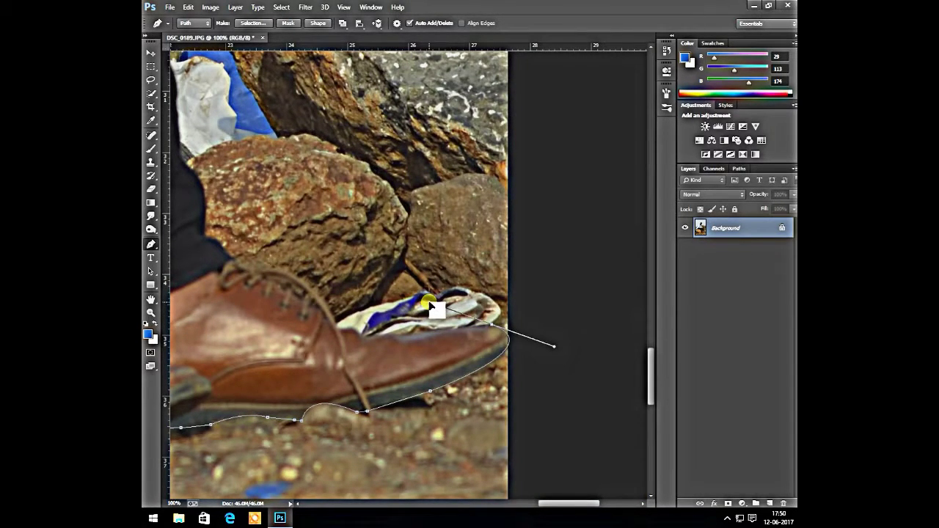
scroll(405, 344, "left", 2)
scroll(484, 374, "up", 1)
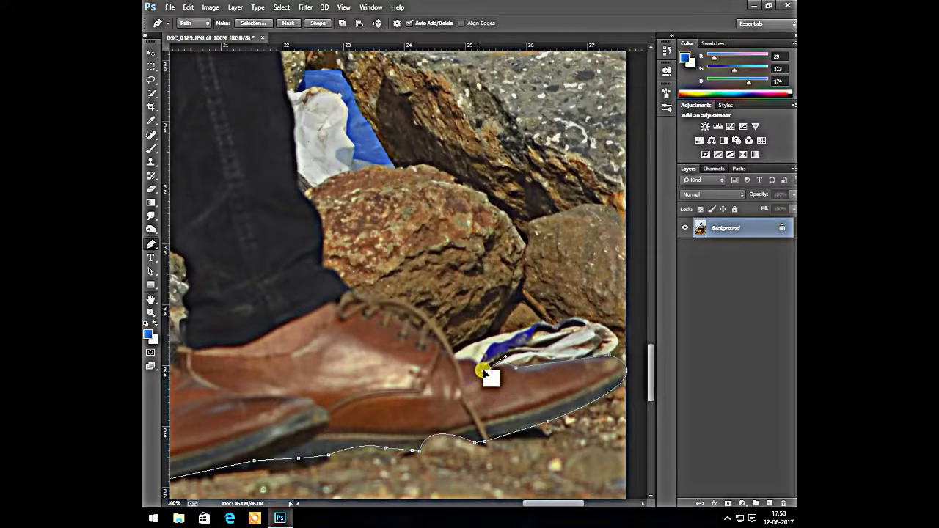
mouse_move(459, 362)
left_mouse_down()
mouse_move(431, 370)
mouse_move(447, 344)
left_mouse_up()
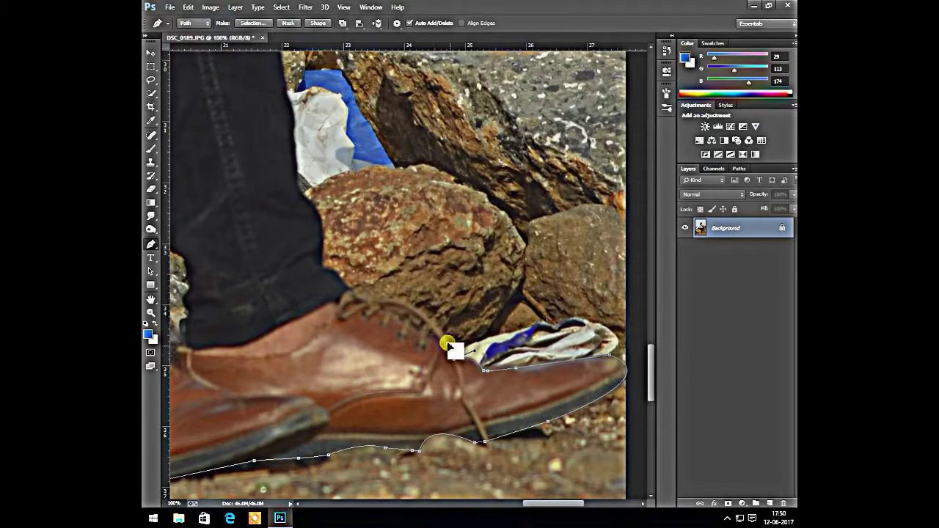
left_click(348, 293)
Extend the curved outline up the far trouser leg toward the clasped hands.
scroll(367, 352, "up", 4)
scroll(379, 406, "left", 1)
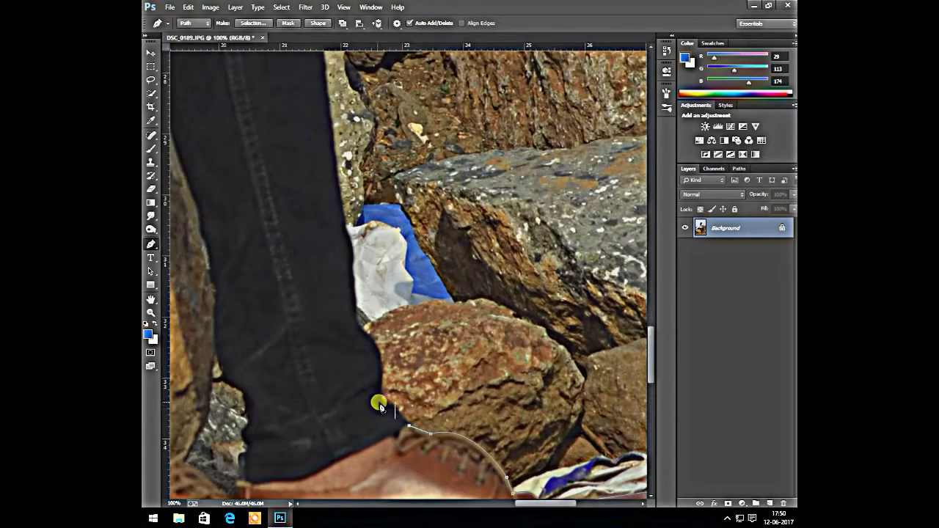
scroll(382, 408, "up", 3)
scroll(382, 408, "left", 1)
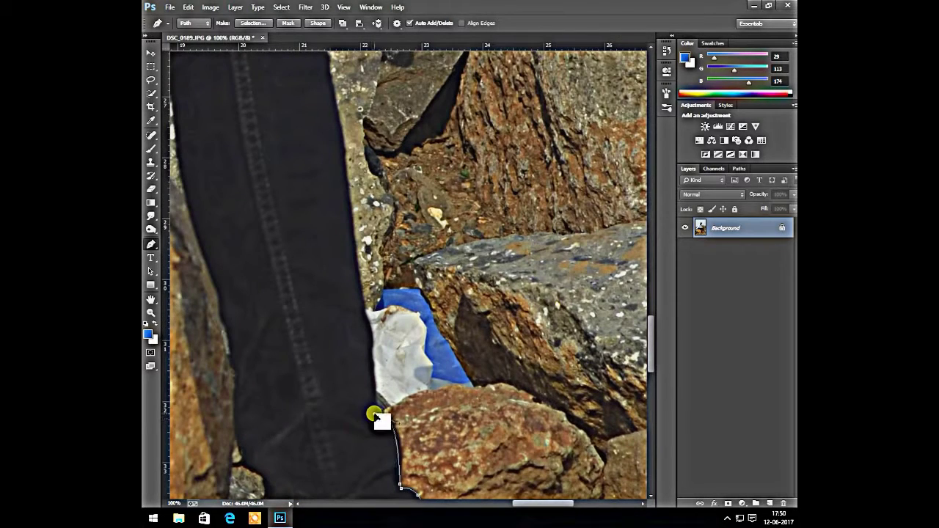
scroll(381, 411, "up", 1)
scroll(400, 415, "up", 1)
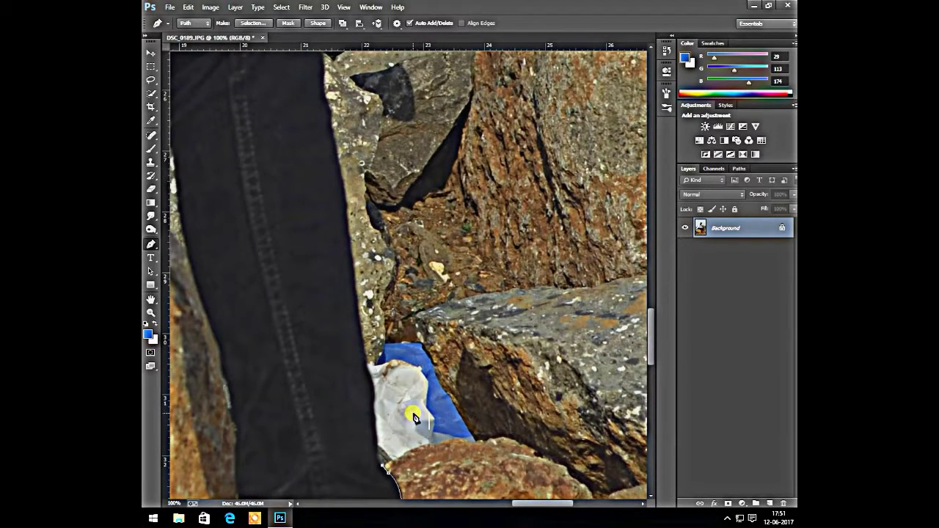
scroll(415, 418, "down", 1)
scroll(414, 418, "left", 1)
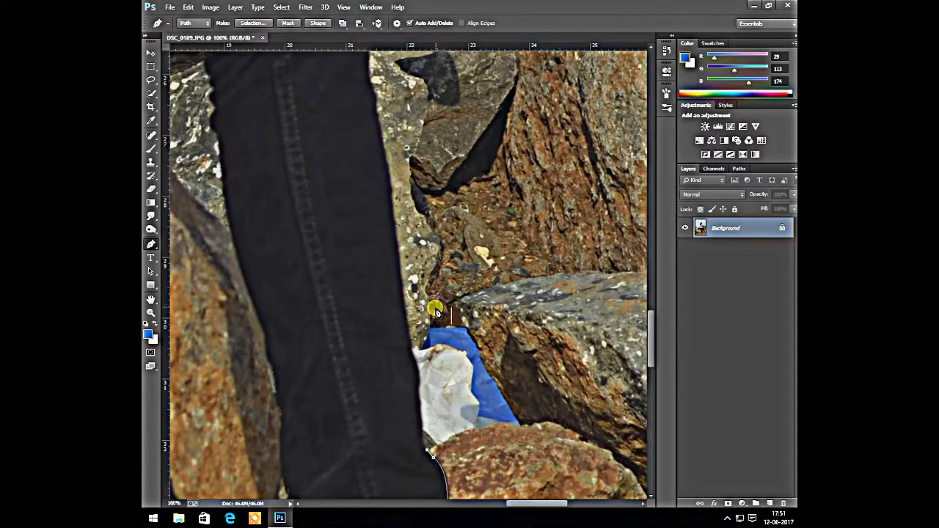
left_click_drag(419, 450, 419, 388)
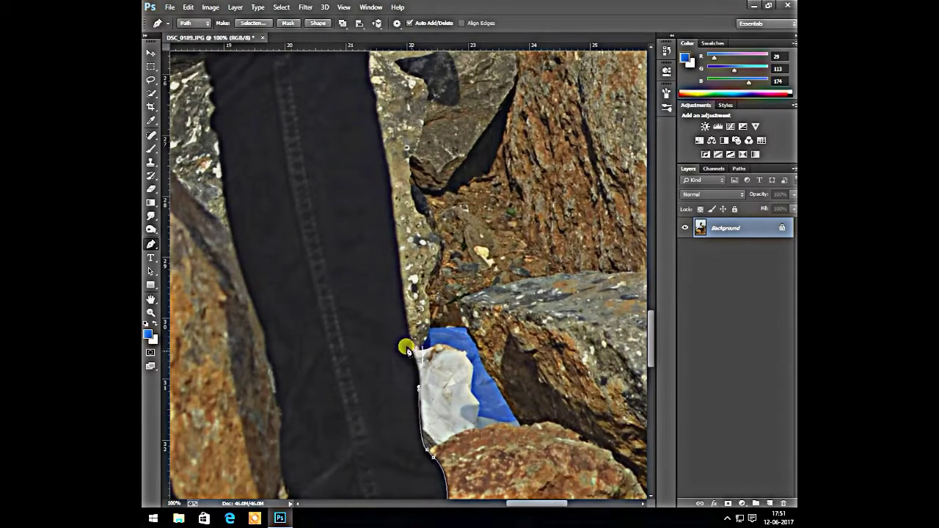
scroll(406, 352, "up", 1)
scroll(403, 356, "up", 1)
scroll(400, 367, "up", 1)
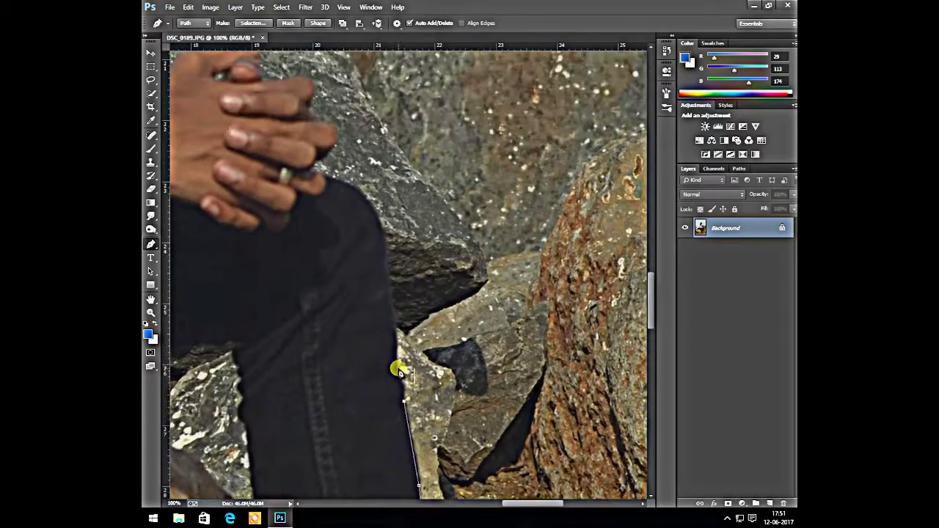
scroll(408, 358, "up", 3)
left_click_drag(358, 237, 306, 234)
Outline the knuckles, fingertips, back of the hand, wrist and sleeve edge.
scroll(356, 346, "up", 2)
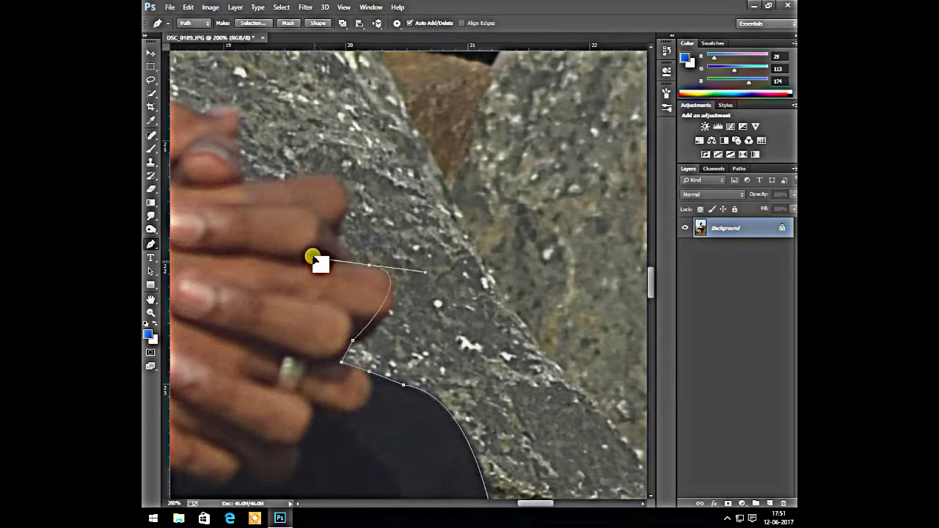
mouse_move(369, 266)
left_mouse_down()
mouse_move(242, 279)
mouse_move(366, 353)
left_mouse_up()
scroll(350, 262, "up", 3)
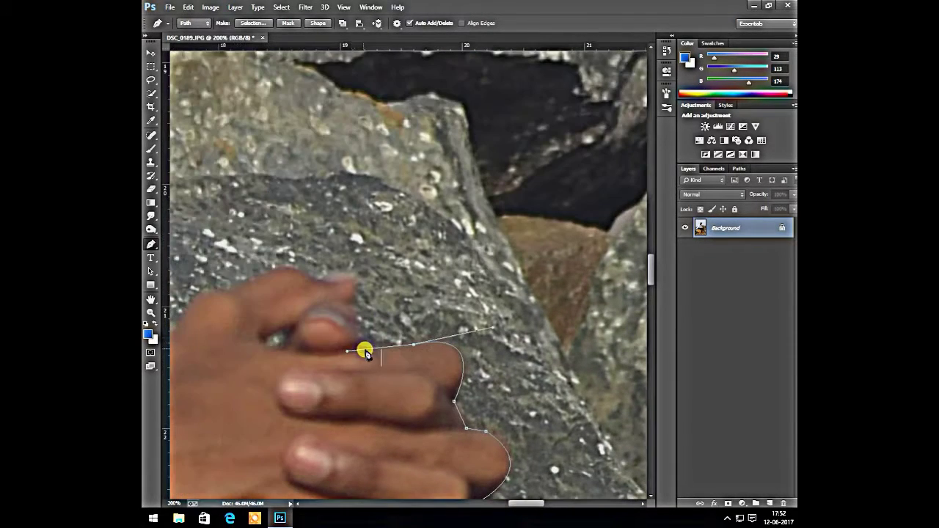
mouse_move(349, 302)
left_mouse_down()
mouse_move(325, 279)
mouse_move(272, 300)
mouse_move(232, 288)
mouse_move(396, 273)
left_mouse_up()
left_click(360, 303)
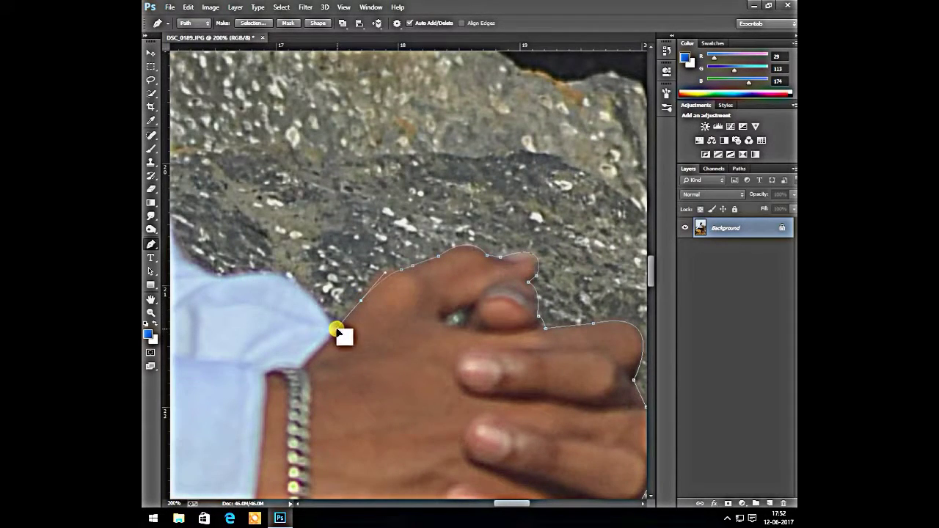
left_click(340, 331)
left_click_drag(340, 331, 394, 350)
mouse_move(286, 295)
left_mouse_down()
mouse_move(241, 310)
mouse_move(262, 295)
mouse_move(549, 391)
left_mouse_up()
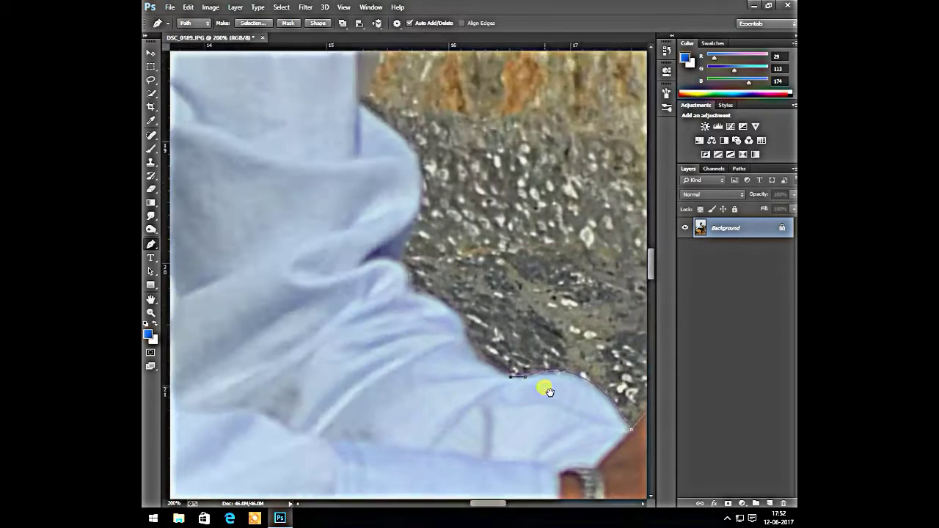
left_click_drag(459, 314, 426, 368)
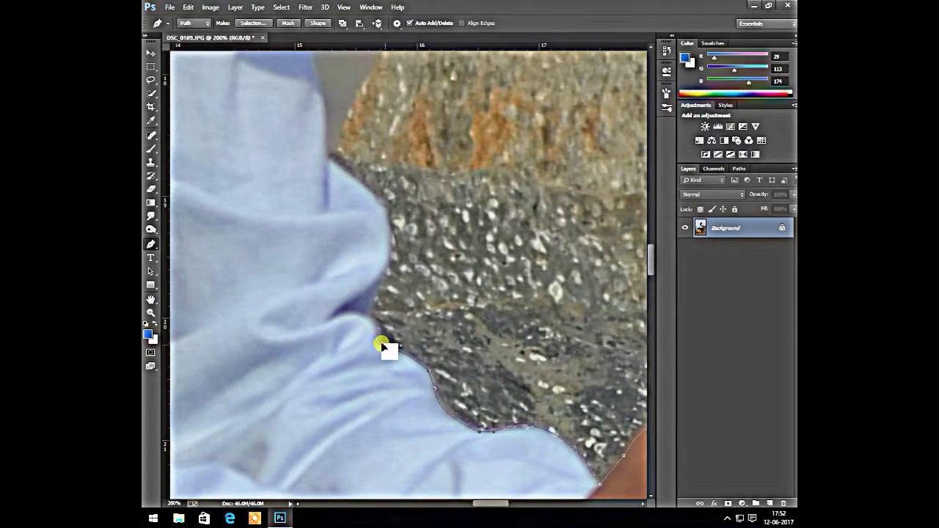
Pan up and place an anchor further up the shirt edge toward the face.
scroll(376, 357, "up", 3)
scroll(375, 334, "up", 3)
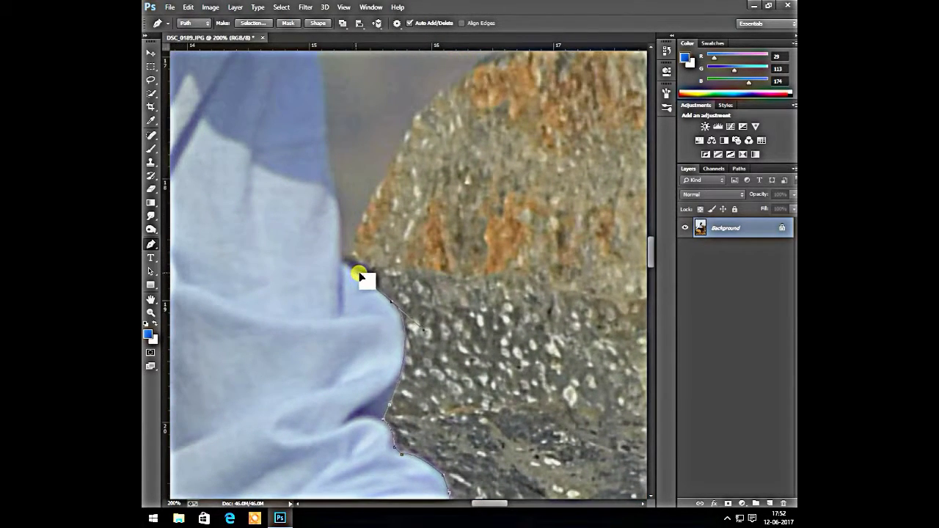
left_click_drag(361, 276, 389, 374)
scroll(388, 375, "up", 2)
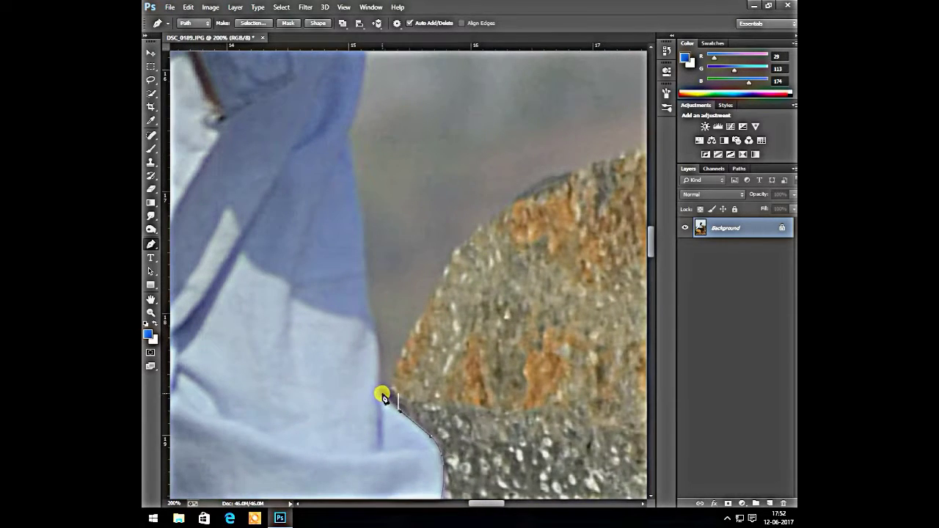
scroll(384, 394, "up", 2)
scroll(409, 372, "up", 2)
left_click(404, 365)
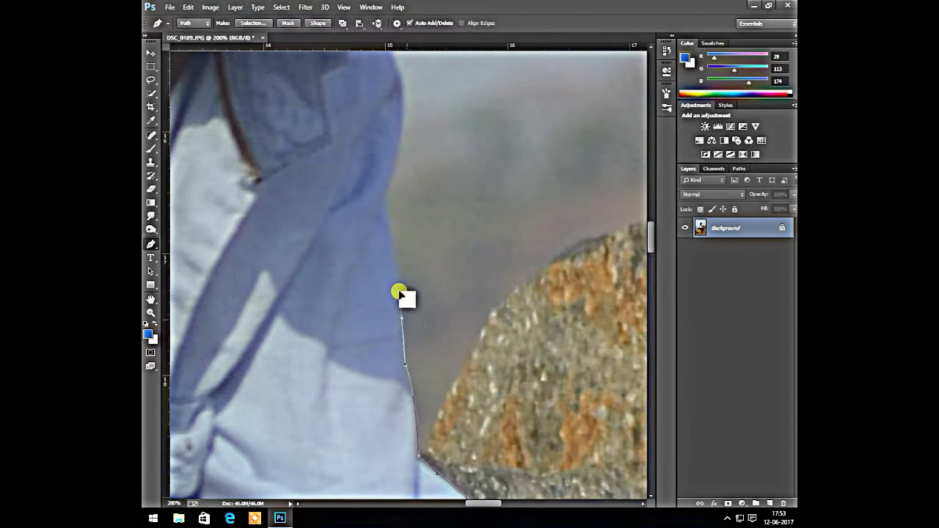
scroll(399, 350, "up", 2)
scroll(400, 304, "up", 4)
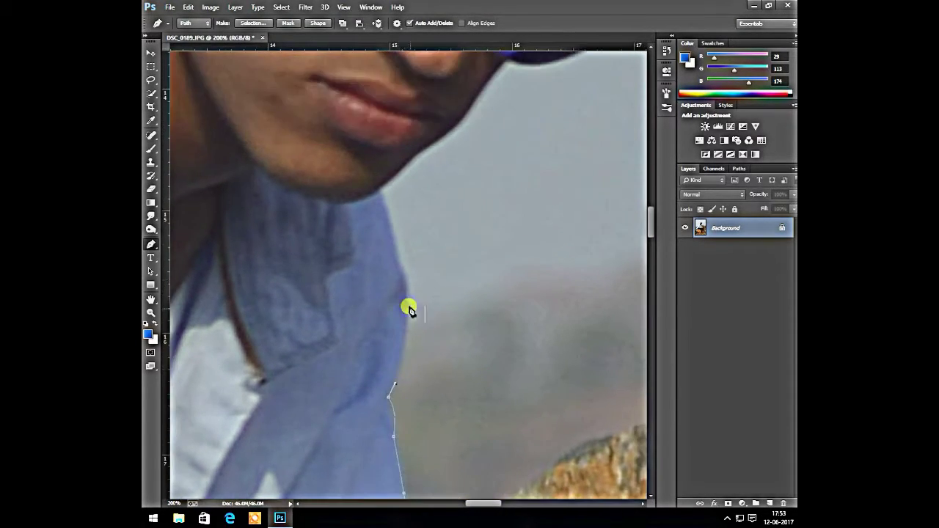
scroll(384, 202, "up", 8)
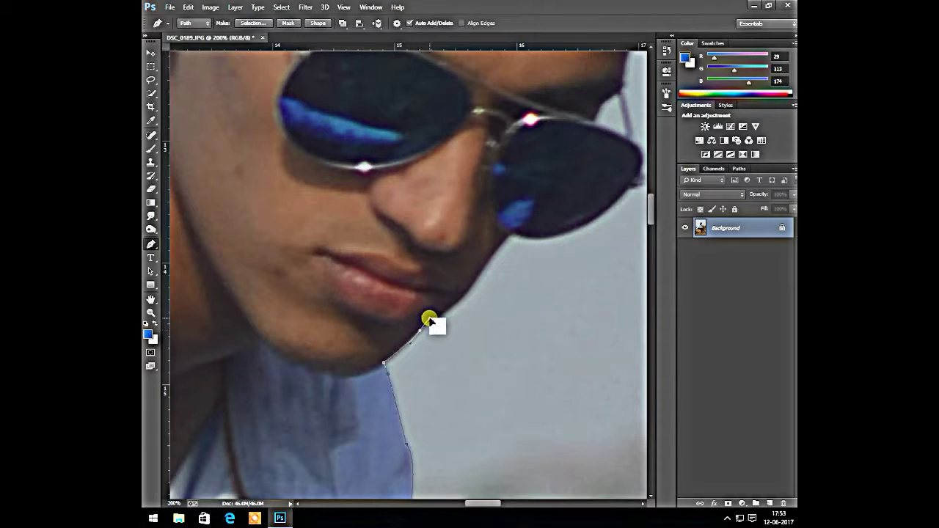
scroll(438, 322, "up", 4)
scroll(429, 371, "right", 2)
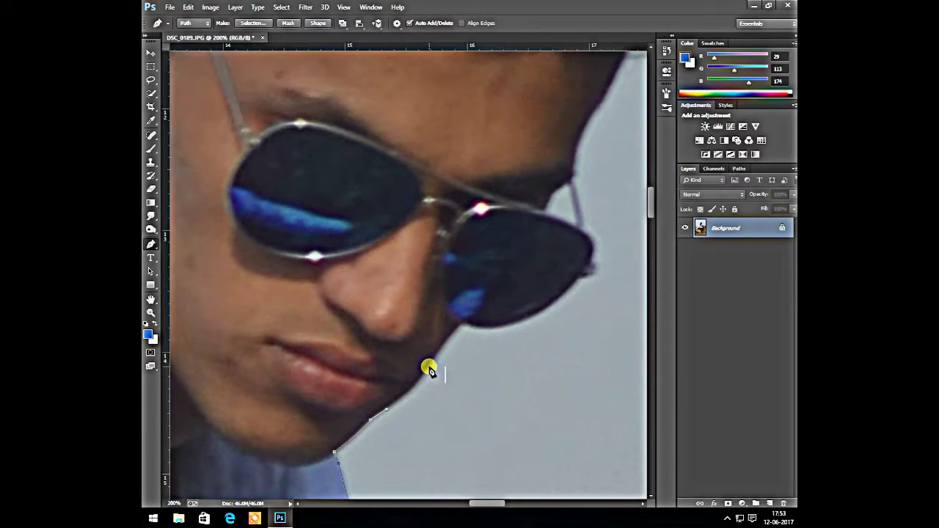
Curve the outline around the sunglasses lens edge.
left_click(460, 327)
scroll(457, 330, "up", 2)
scroll(457, 329, "right", 4)
left_click_drag(474, 334, 521, 268)
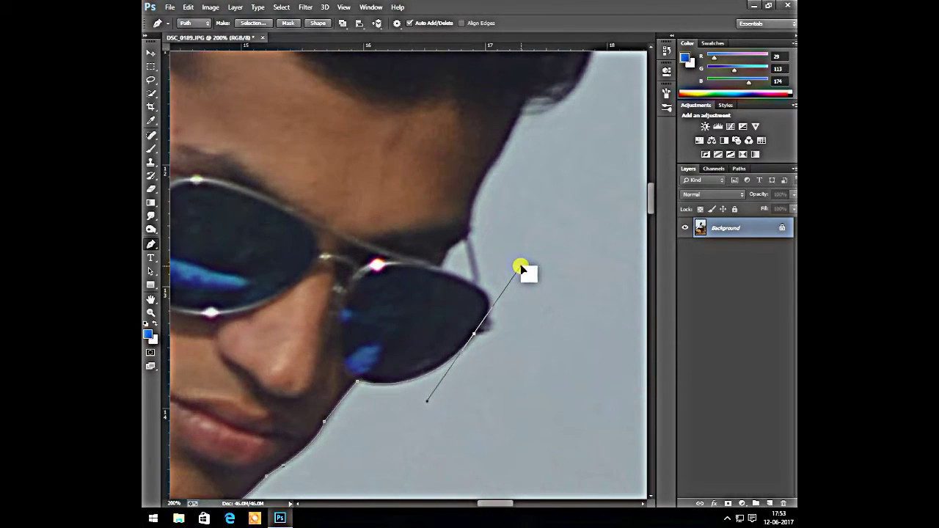
left_click_drag(478, 306, 468, 287)
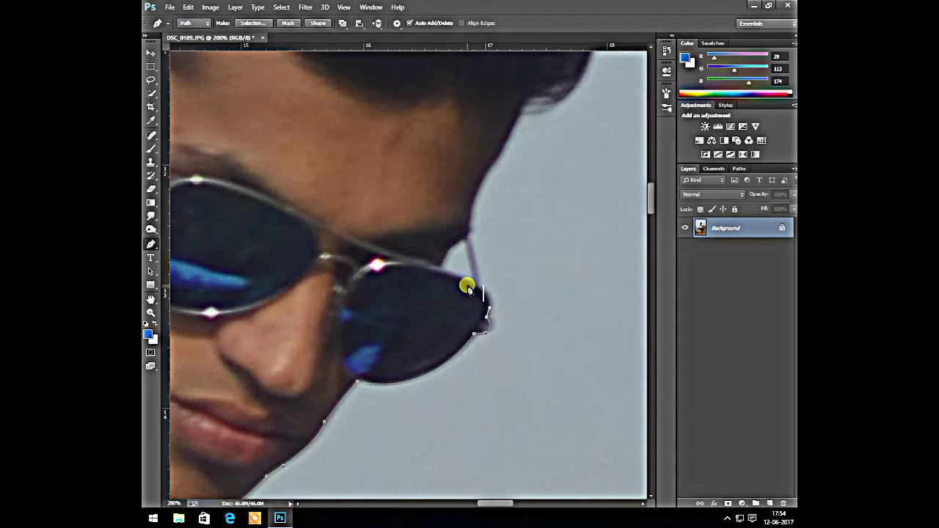
left_click(470, 234)
Trace anchors along the hair edge across the top of the head.
mouse_move(478, 237)
left_mouse_down()
mouse_move(431, 385)
mouse_move(470, 311)
mouse_move(448, 359)
mouse_move(456, 401)
mouse_move(441, 419)
left_mouse_up()
left_click_drag(463, 259, 413, 169)
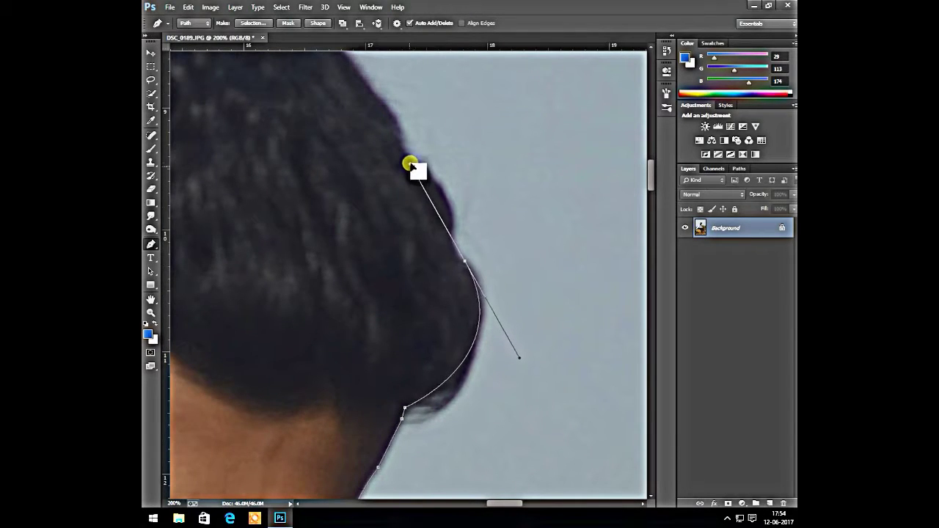
left_click(463, 260, "alt")
mouse_move(463, 260)
left_mouse_down()
mouse_move(449, 326)
mouse_move(367, 361)
left_mouse_up()
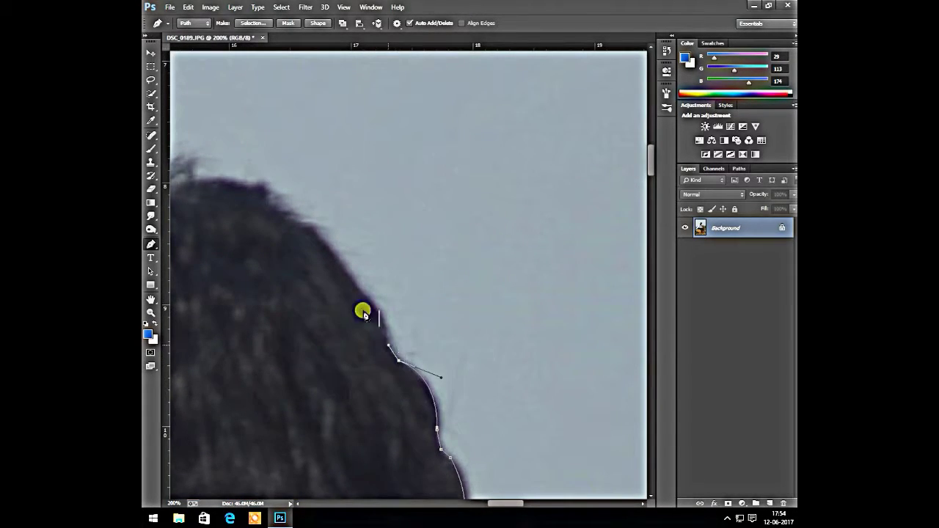
left_click_drag(363, 310, 433, 358)
left_click(442, 360)
left_click(408, 320)
left_click_drag(347, 283, 489, 342)
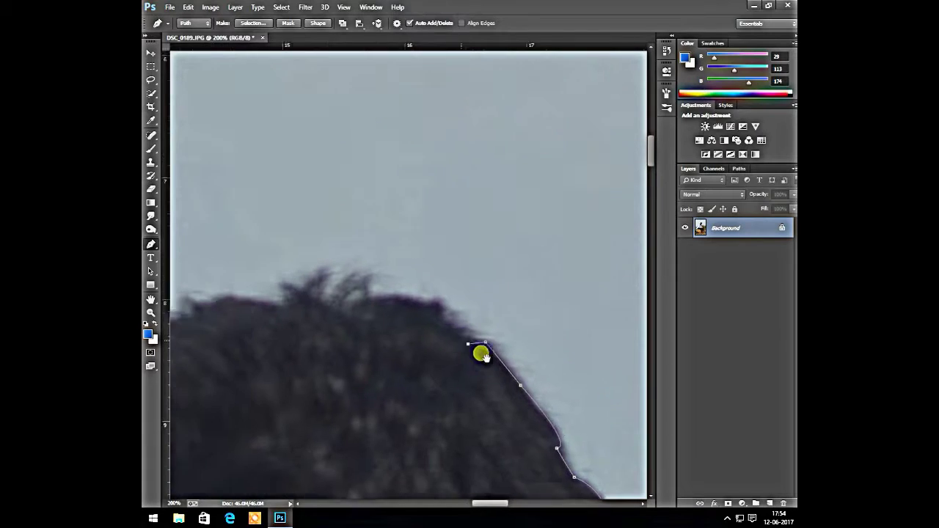
left_click(503, 349)
left_click(442, 328)
left_click(406, 342)
Follow the left hair edge down to the glasses arm, undoing a misplaced anchor.
left_click_drag(388, 350, 467, 306)
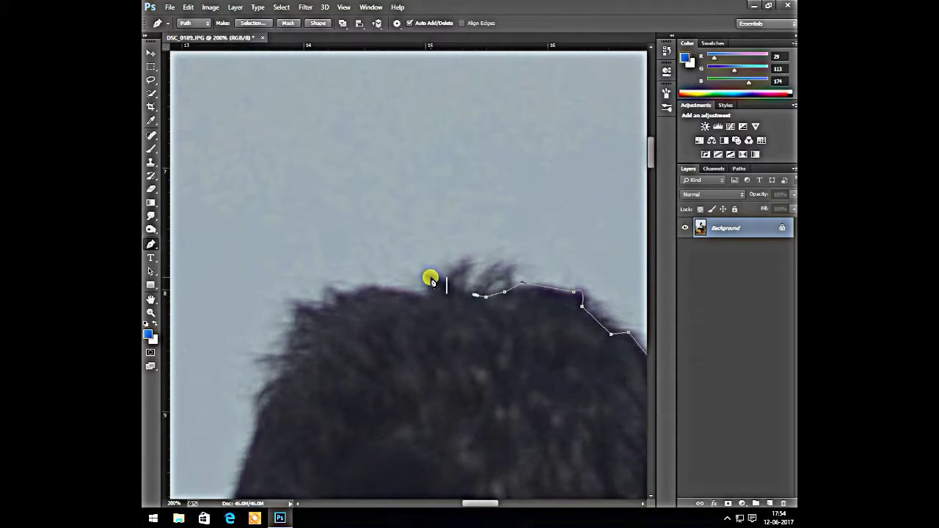
mouse_move(336, 299)
left_mouse_down()
mouse_move(442, 198)
mouse_move(407, 243)
left_mouse_up()
left_click(400, 240)
left_click(379, 263)
left_click(376, 306)
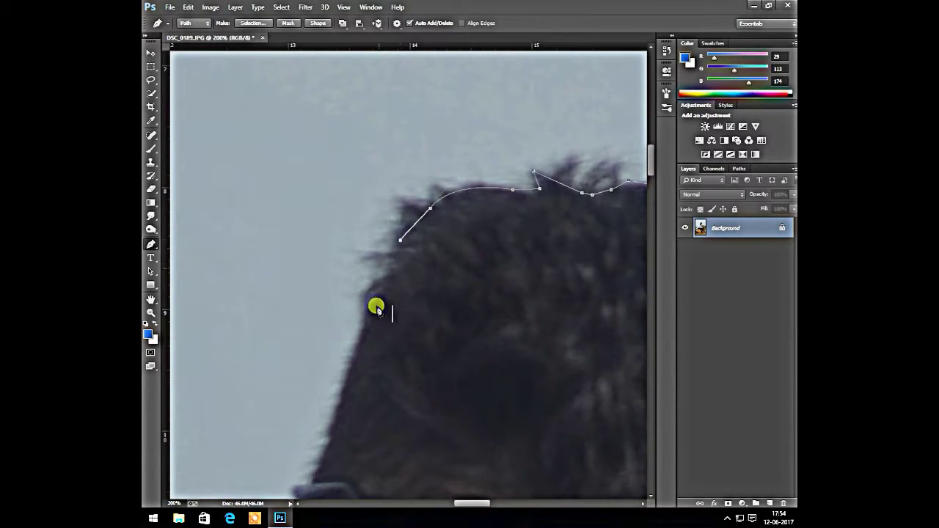
left_click_drag(341, 408, 376, 256)
left_click(391, 192)
left_click(348, 334)
mouse_move(351, 358)
left_mouse_down()
mouse_move(387, 296)
mouse_move(417, 315)
left_mouse_up()
key("ctrl+z")
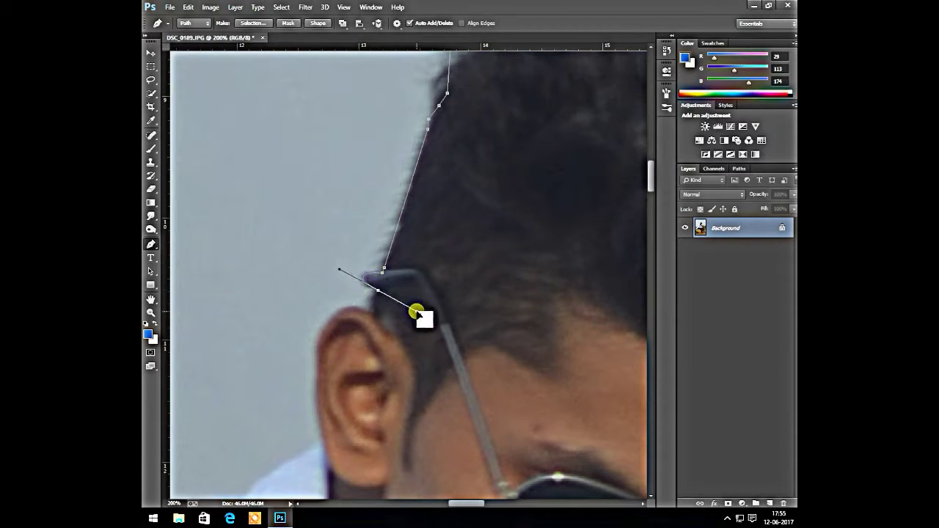
Round the outline over the ear and down onto the shirt shoulder.
left_click_drag(401, 350, 419, 262)
left_click(389, 224)
mouse_move(335, 255)
left_mouse_down()
mouse_move(324, 305)
mouse_move(335, 272)
left_mouse_up()
left_click_drag(341, 354, 429, 272)
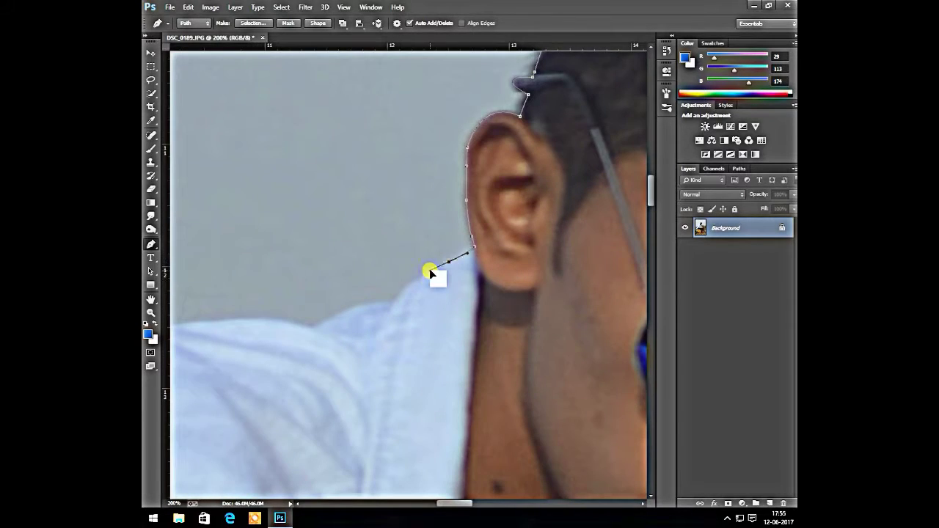
left_click_drag(311, 334, 257, 369)
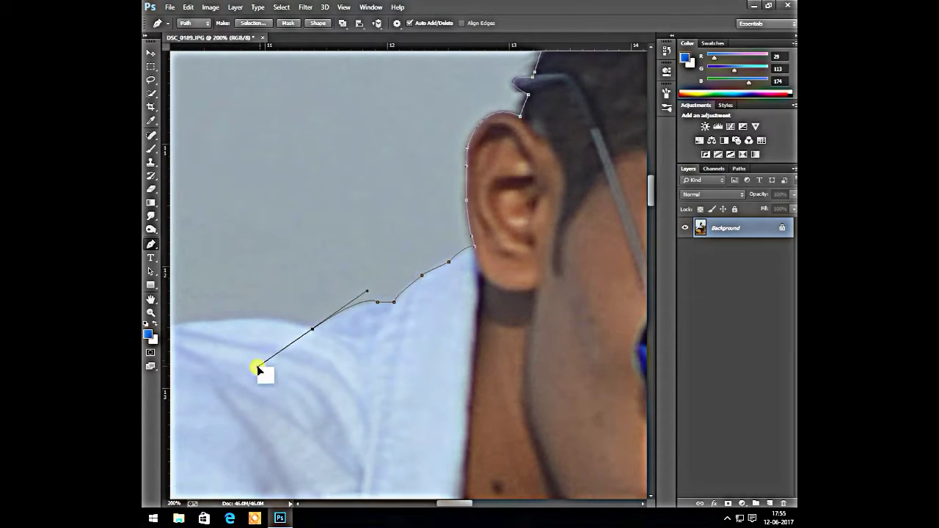
left_click(285, 327)
mouse_move(294, 331)
left_mouse_down()
mouse_move(409, 267)
mouse_move(345, 305)
left_mouse_up()
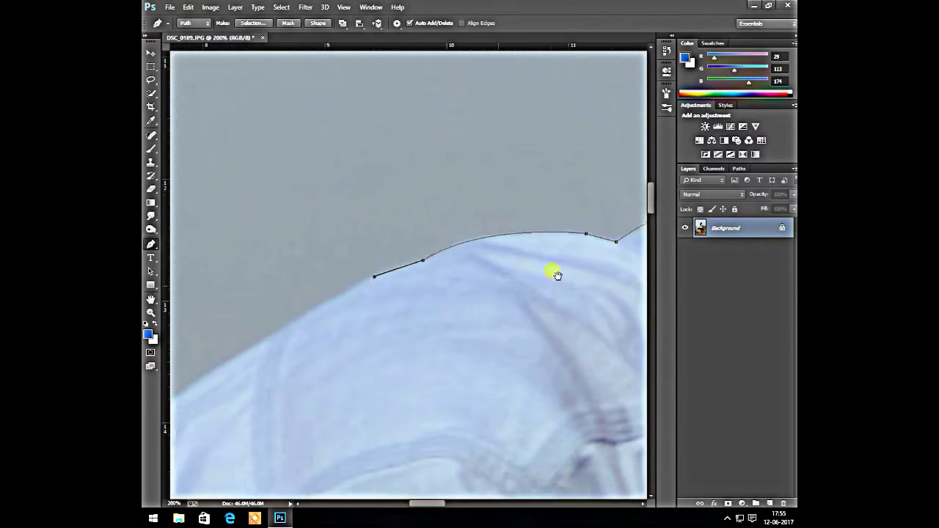
Trace down the shirt edge beside the rock and join the path smoothly at the cuff.
left_click(528, 211)
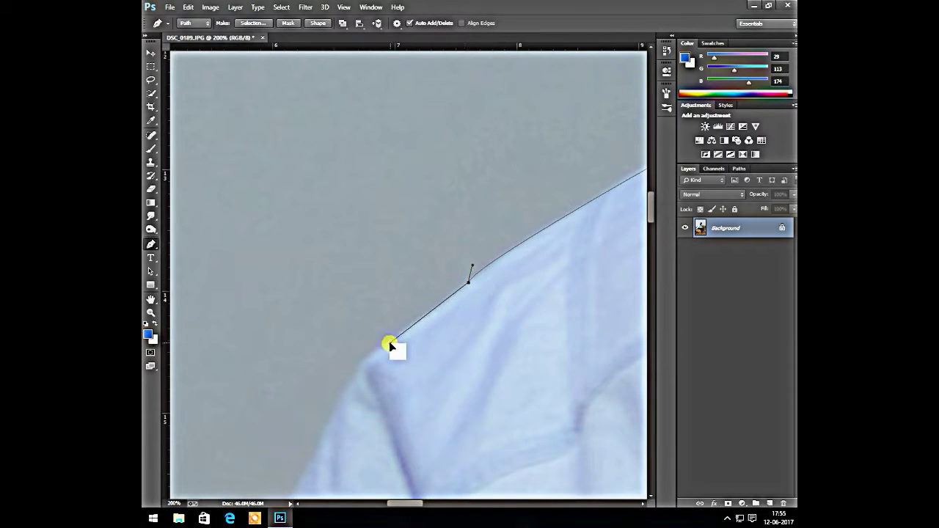
left_click(441, 290)
left_click(413, 348)
left_click(369, 332)
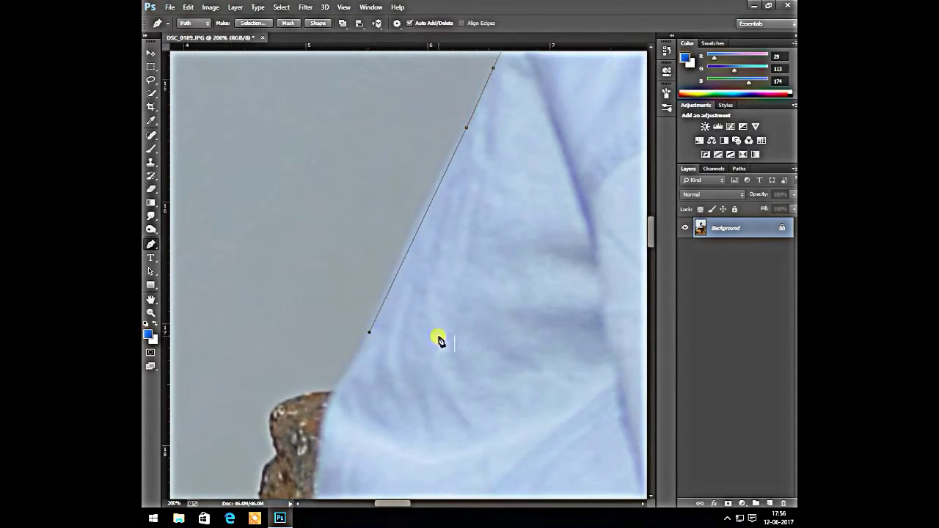
left_click_drag(327, 407, 395, 215)
left_click(377, 373)
left_click_drag(423, 356, 502, 158)
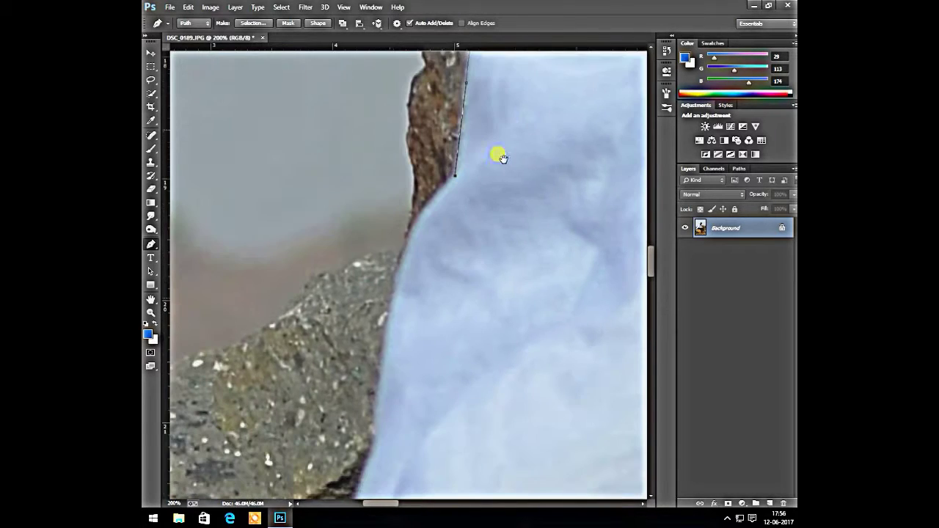
mouse_move(383, 348)
left_mouse_down()
mouse_move(367, 496)
mouse_move(367, 471)
left_mouse_up()
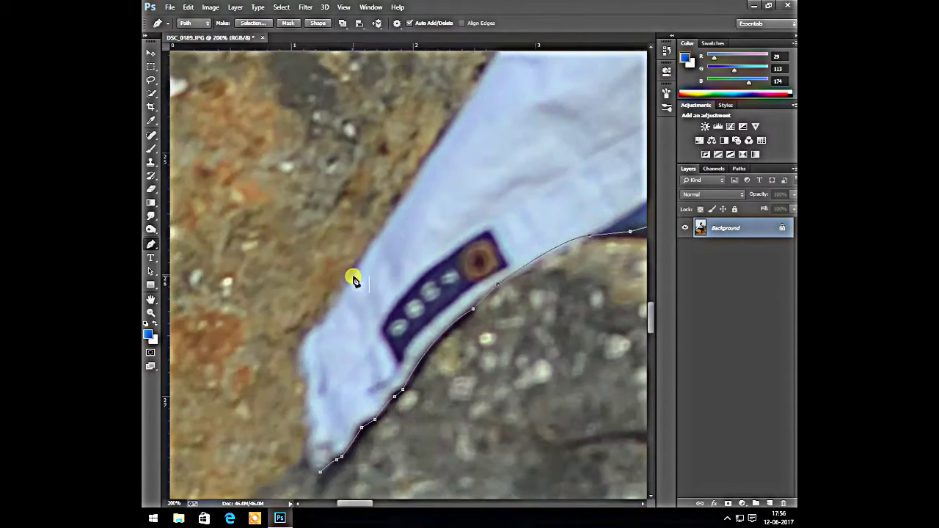
left_click_drag(310, 382, 342, 426)
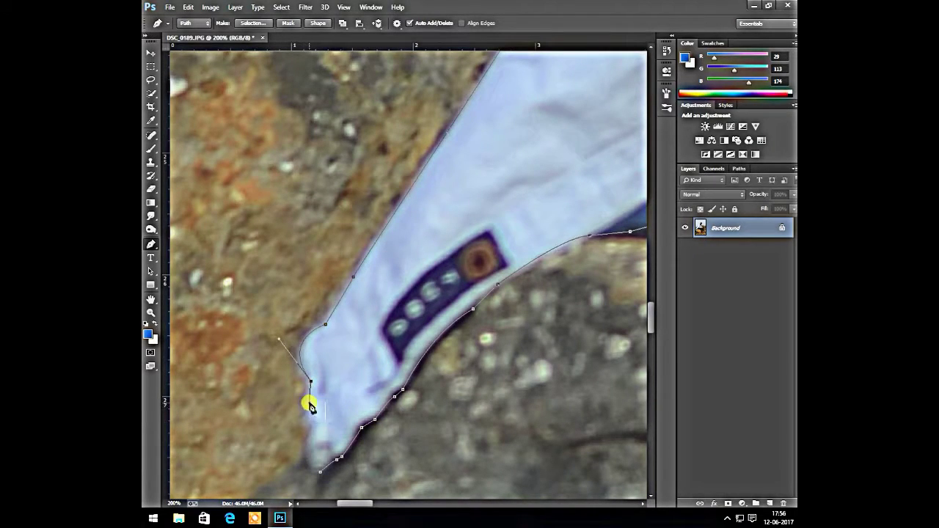
left_click_drag(320, 473, 345, 497)
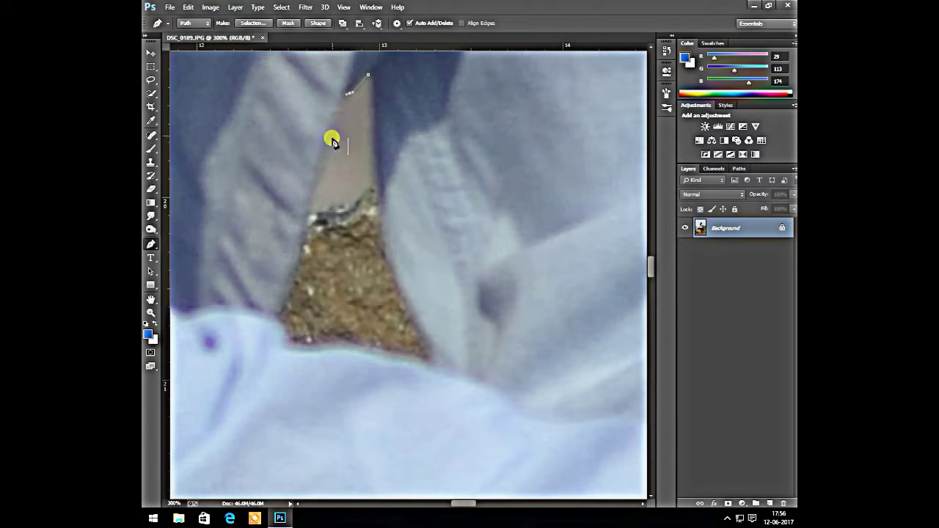
Outline the gap between the arms and the face edge, then fit the photo on screen.
left_click_drag(302, 219, 285, 304)
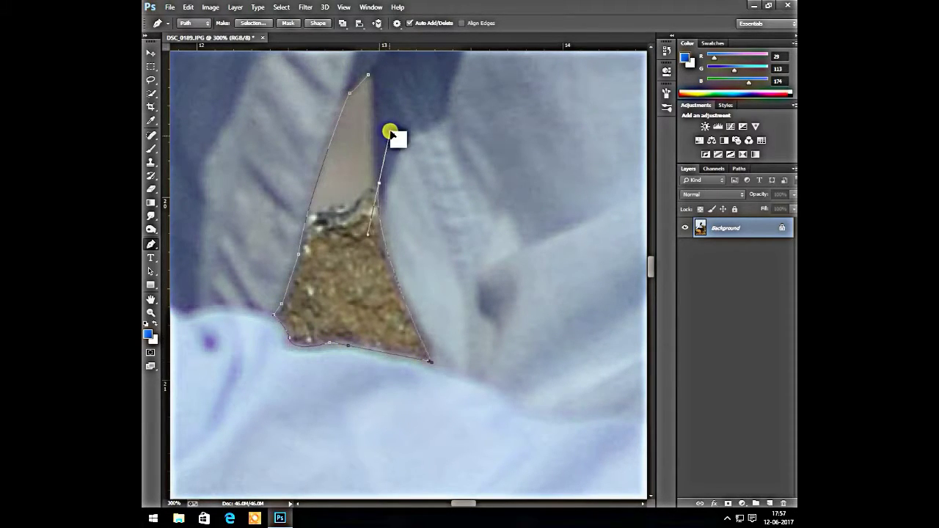
left_click(397, 220)
scroll(367, 242, "up", 5)
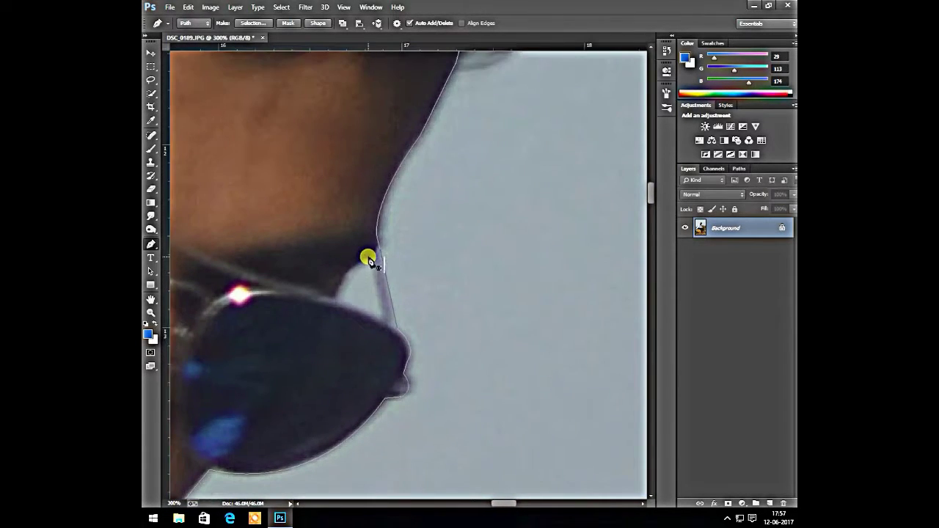
left_click_drag(338, 304, 343, 307)
left_click(381, 319)
key("ctrl+0")
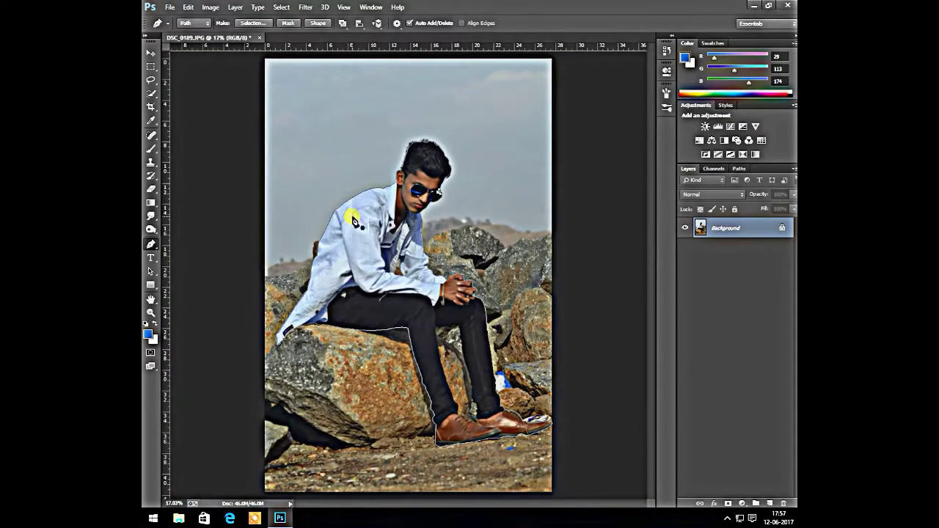
Load the current man outline as a selection and move up to the rock edge.
key("ctrl+Return")
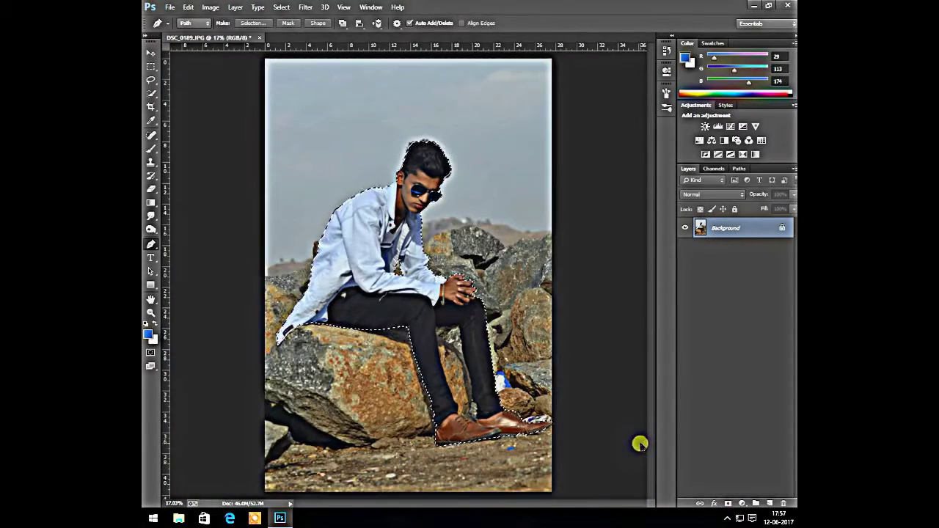
scroll(480, 399, "up", 3)
scroll(462, 367, "up", 2)
scroll(446, 336, "up", 2)
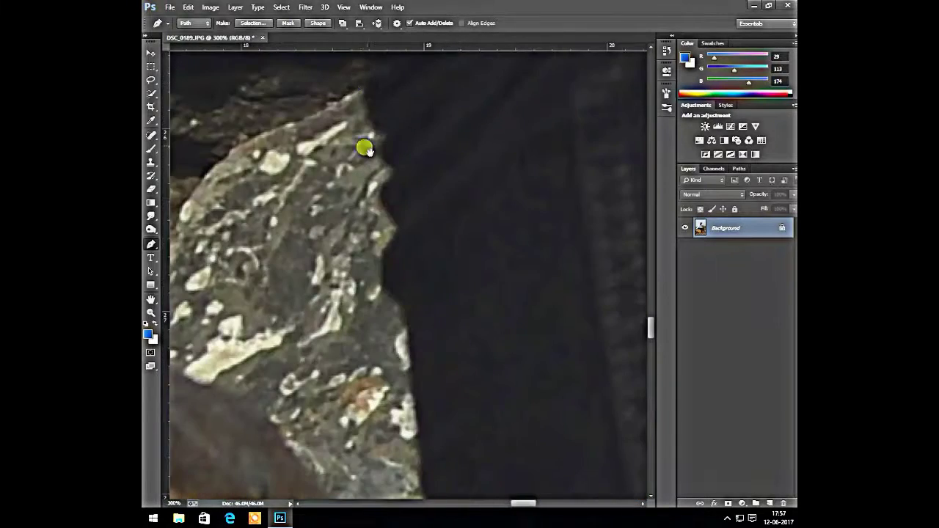
scroll(365, 149, "up", 3)
Start a new path with corner and curved anchors along the top rock edge.
left_click(351, 281)
left_click(382, 272)
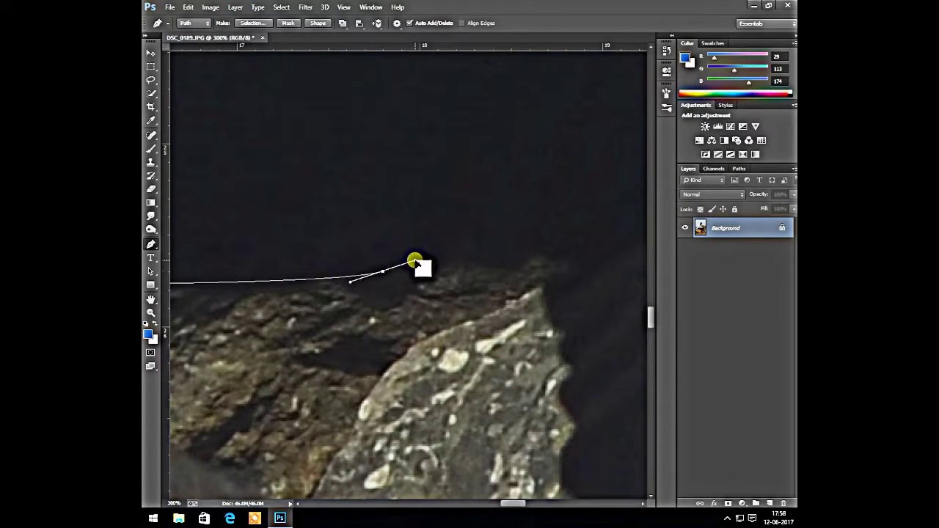
left_click(417, 269)
left_click(459, 258)
left_click_drag(533, 255, 551, 251)
left_click(565, 258)
left_click(570, 271)
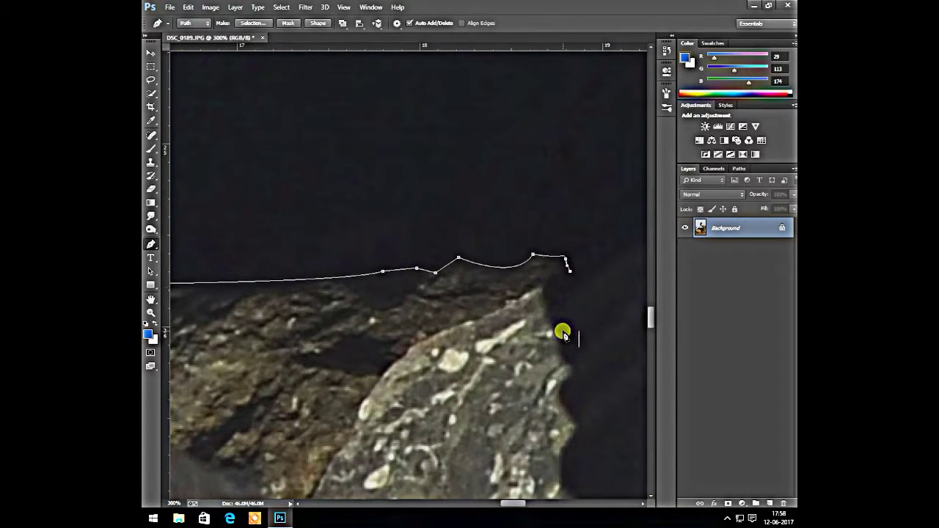
left_click_drag(565, 338, 615, 394)
left_click_drag(571, 367, 592, 382)
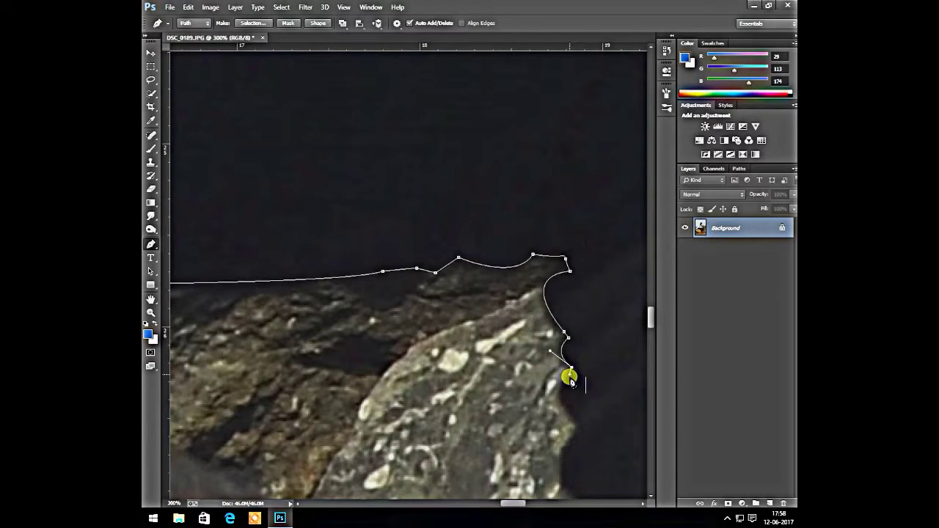
scroll(498, 345, "down", 3)
scroll(498, 346, "right", 3)
left_click(463, 312)
left_click(447, 340)
scroll(367, 266, "down", 3)
scroll(367, 266, "right", 3)
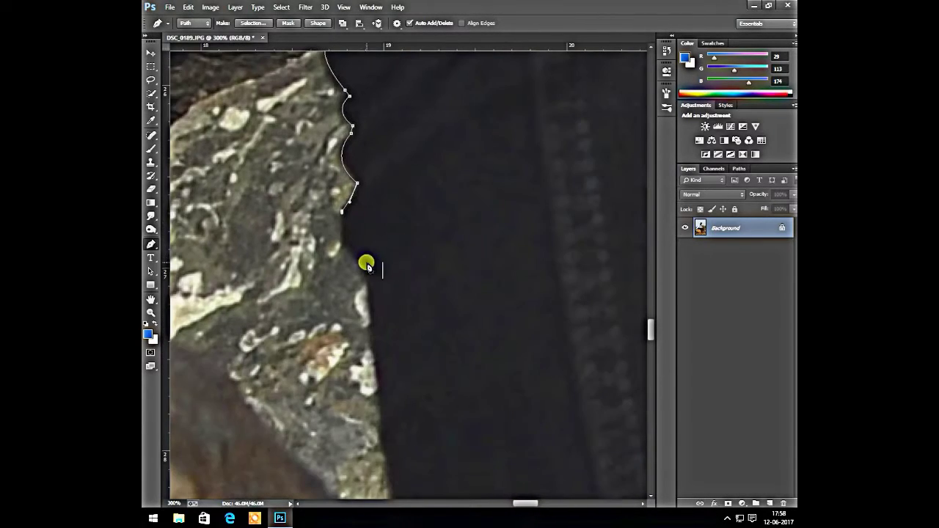
Extend the path with curved and corner anchors further along the rock.
left_click(369, 283)
left_click(387, 453)
scroll(387, 452, "down", 5)
scroll(386, 452, "right", 1)
left_click_drag(431, 391, 474, 465)
scroll(409, 277, "down", 5)
scroll(336, 283, "down", 3)
scroll(382, 239, "right", 3)
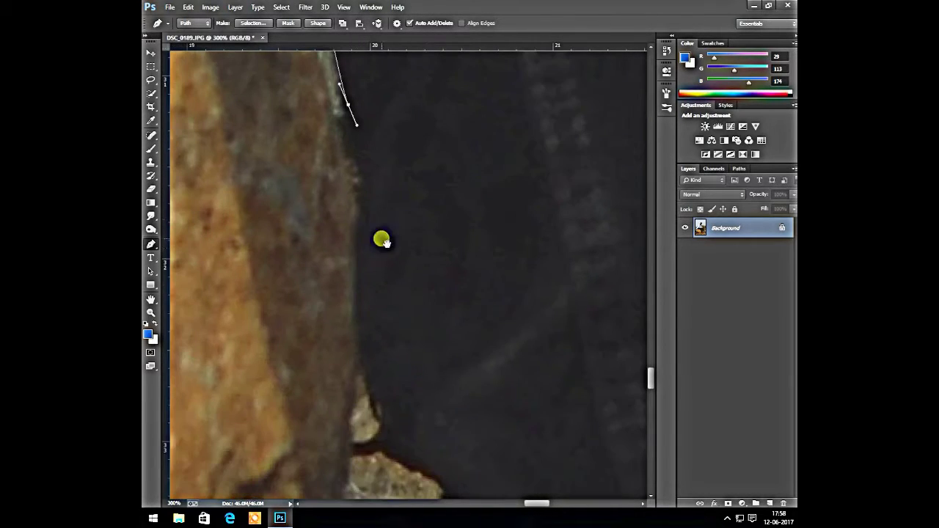
left_click_drag(357, 252, 331, 321)
scroll(331, 321, "down", 3)
left_click(384, 321)
scroll(383, 321, "down", 3)
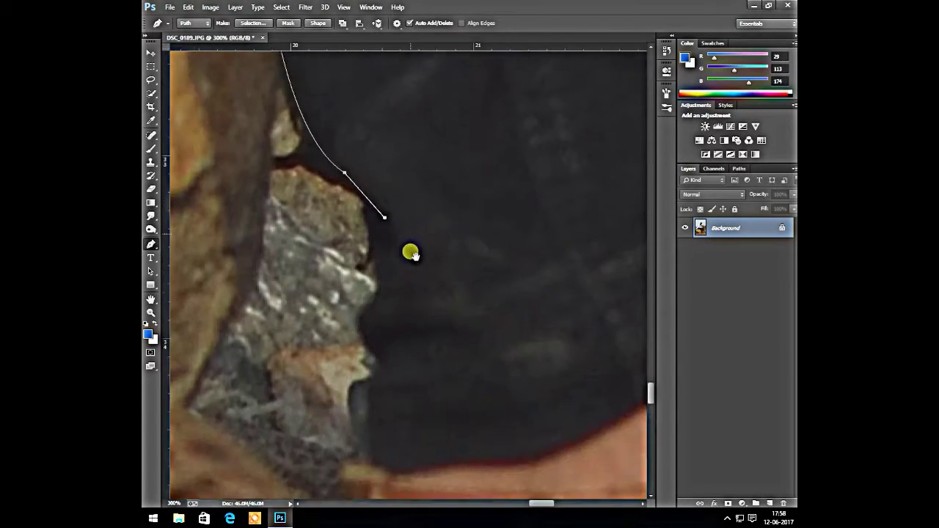
scroll(411, 253, "down", 3)
Add anchors down the rock edge to the man's shoe.
left_click(379, 217)
left_click(376, 226)
left_click(381, 252)
left_click(371, 269)
left_click_drag(379, 319, 415, 363)
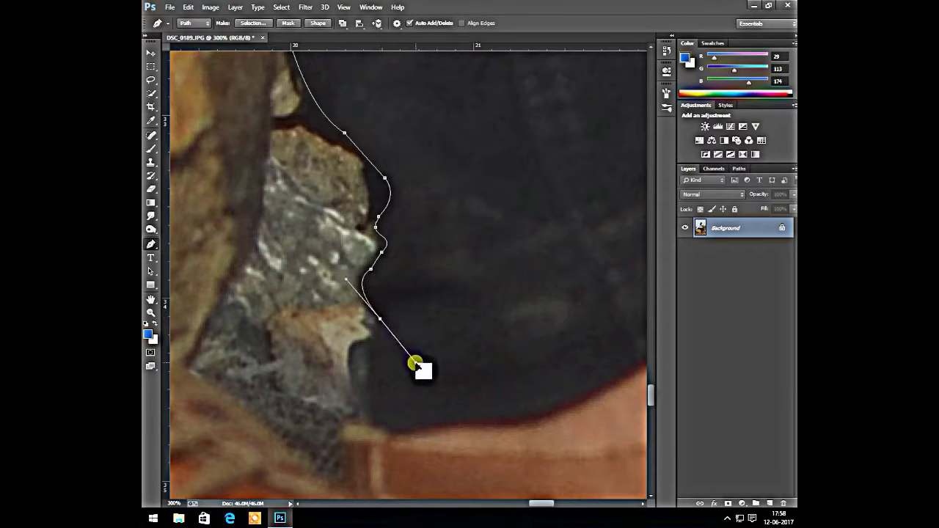
scroll(415, 363, "down", 5)
left_click(367, 296)
mouse_move(338, 355)
left_mouse_down()
mouse_move(345, 404)
mouse_move(331, 360)
left_mouse_up()
Trace the outline along the base and top of the man's shoe.
scroll(352, 363, "left", 3)
left_click(349, 344)
scroll(411, 356, "left", 3)
left_click_drag(393, 349, 367, 350)
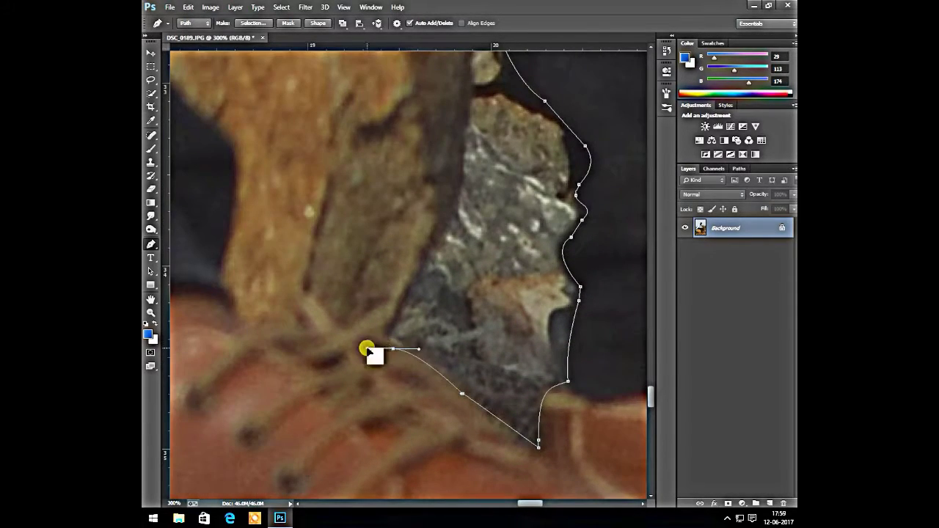
left_click(333, 336)
scroll(411, 367, "left", 3)
scroll(411, 367, "up", 1)
left_click(349, 334)
scroll(352, 332, "up", 2)
scroll(352, 332, "left", 1)
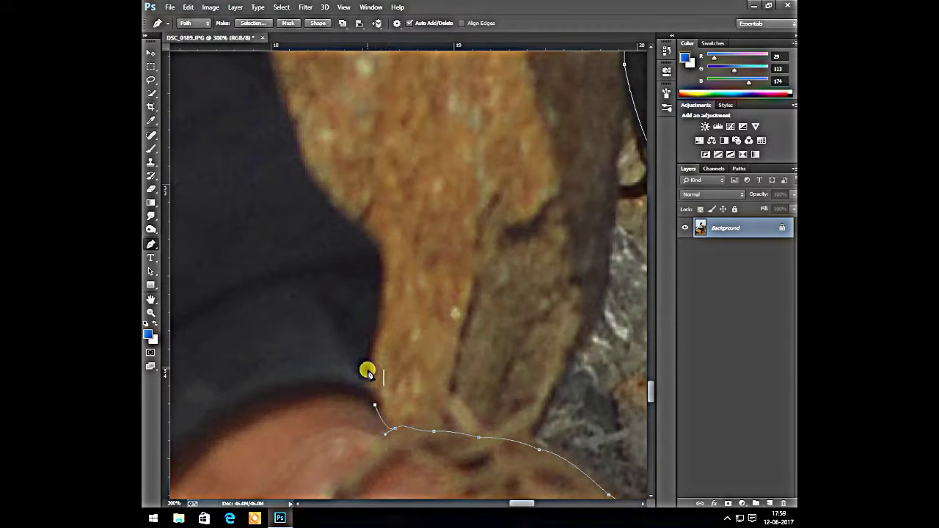
scroll(368, 374, "up", 1)
Pull curved anchors back up the rock edge to close the remaining gap.
left_click_drag(325, 268, 409, 355)
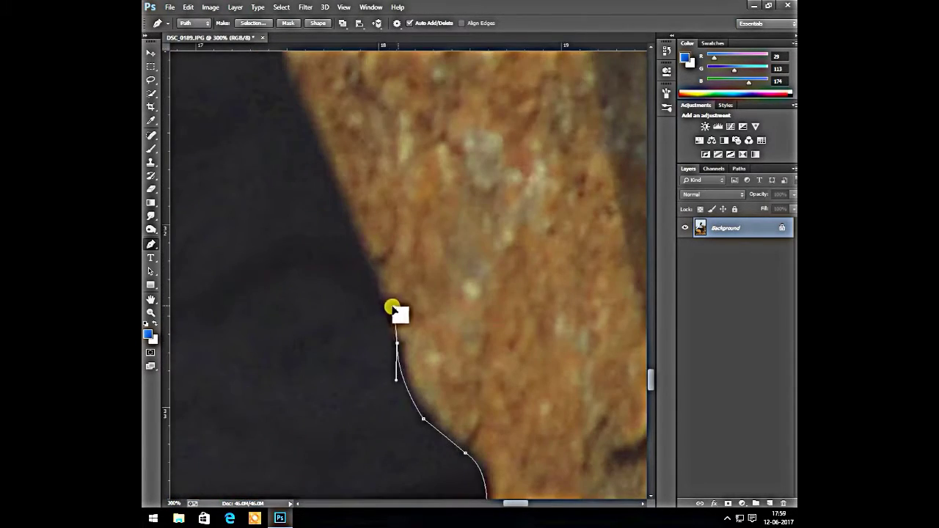
left_click_drag(366, 258, 394, 310)
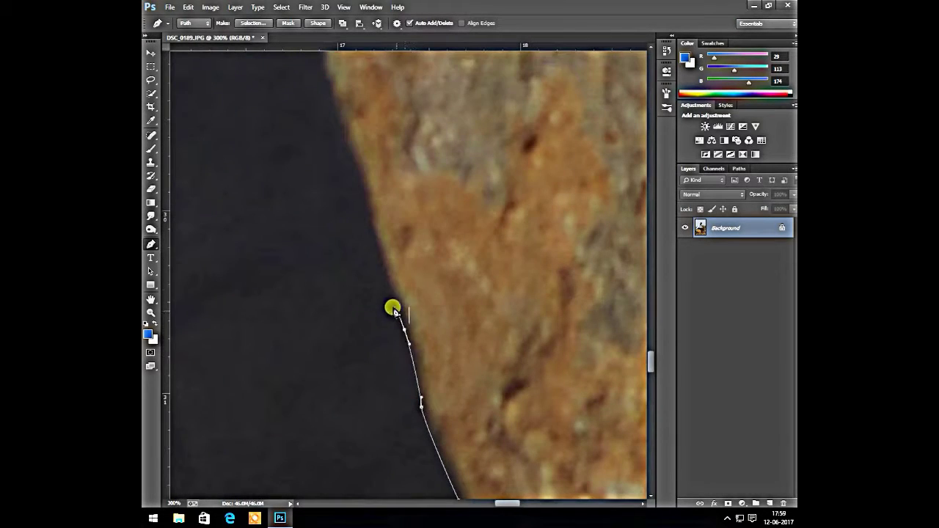
scroll(365, 211, "up", 3)
scroll(379, 298, "up", 3)
scroll(374, 237, "up", 3)
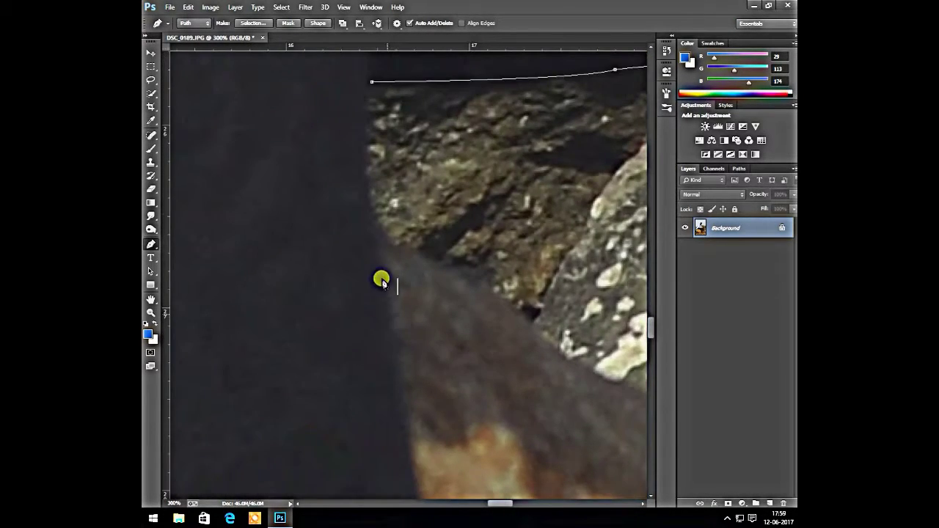
scroll(381, 277, "up", 3)
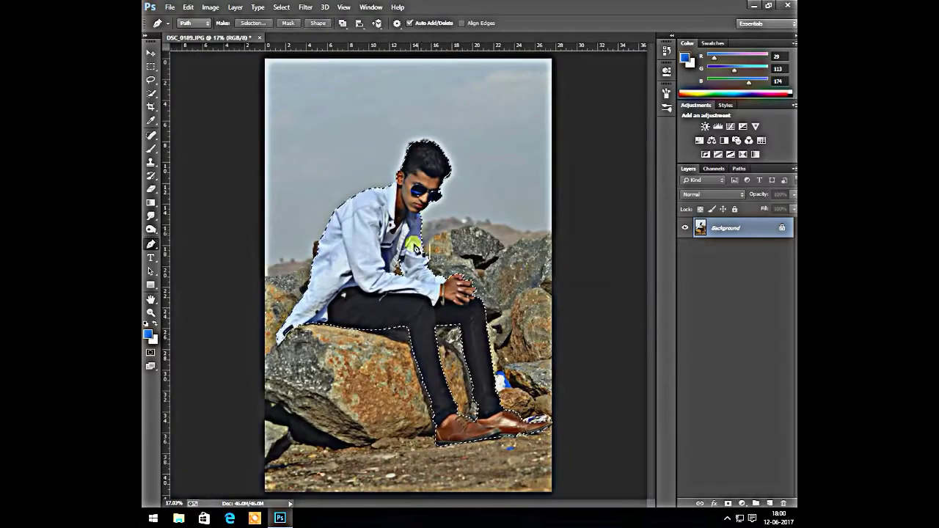
Apply the layer mask to cut the man out onto transparency.
right_click(720, 228)
left_click(722, 264)
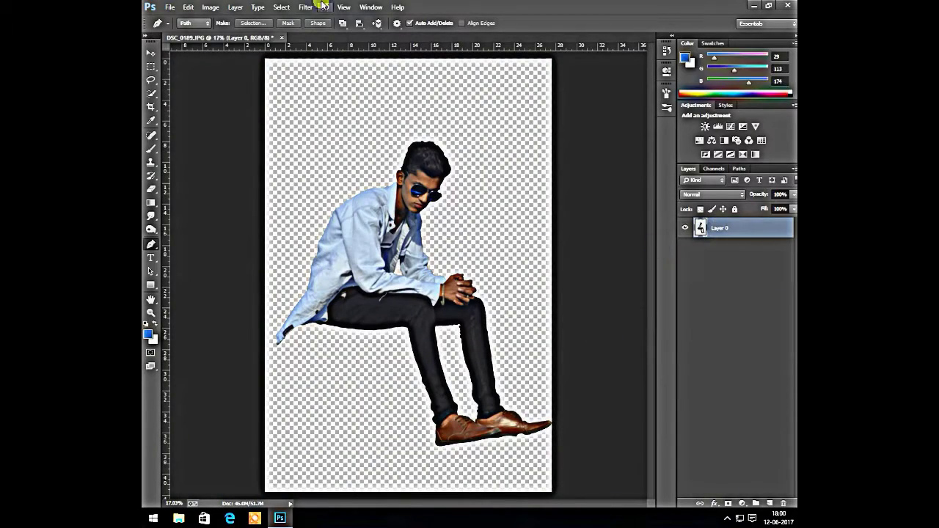
left_click(169, 6)
left_click(199, 82)
Crop outward to widen the canvas sideways and upward, then start opening the pier photo.
key("c")
left_click_drag(266, 268, 184, 269)
left_click_drag(408, 134, 413, 130)
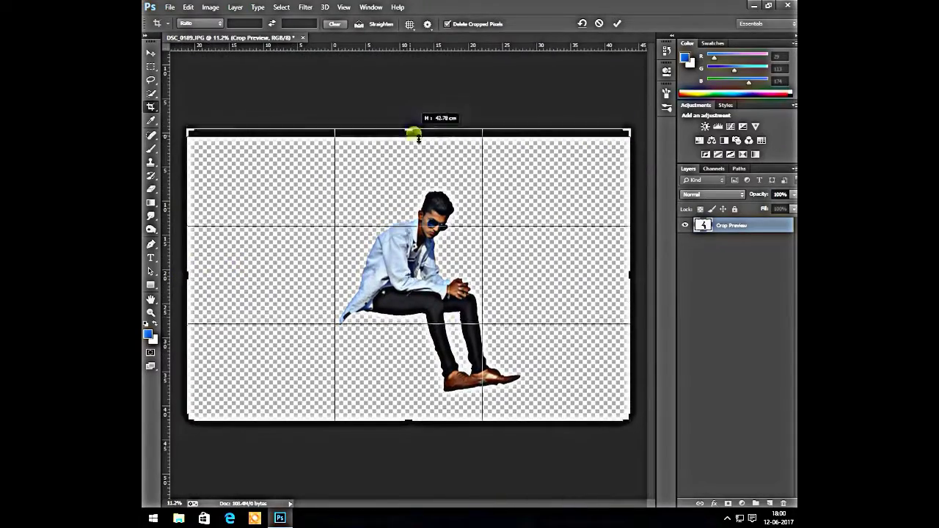
left_click(151, 52)
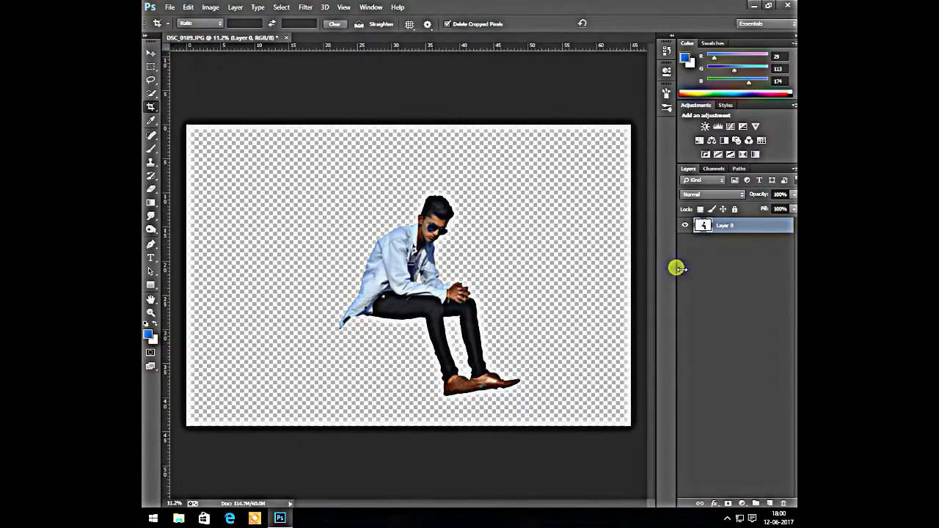
left_click(169, 7)
left_click(184, 33)
Open the wooden pier photo and begin its outline at the pier's edge.
double_click(487, 90)
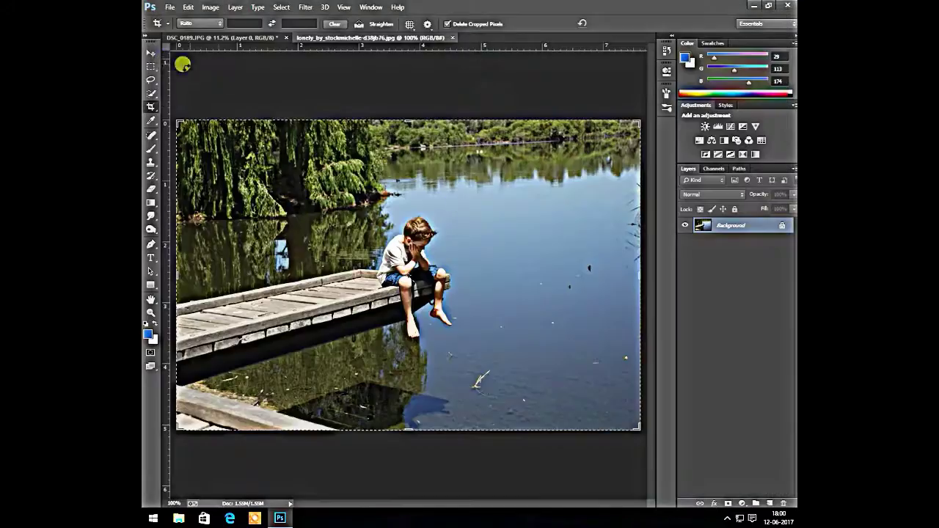
scroll(213, 287, "up", 2)
scroll(287, 276, "up", 3)
left_click(287, 276)
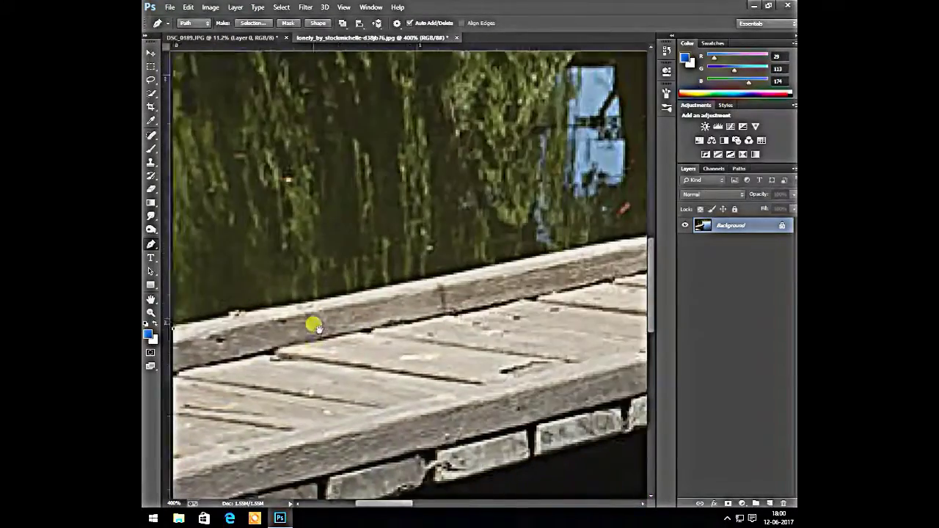
mouse_move(512, 277)
left_mouse_down()
mouse_move(400, 334)
mouse_move(457, 340)
mouse_move(287, 335)
left_mouse_up()
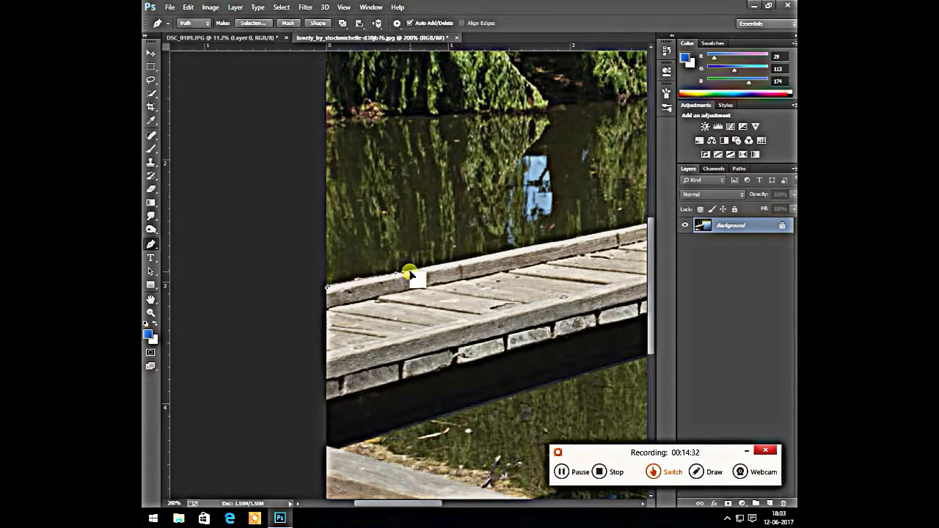
left_click_drag(410, 274, 380, 306)
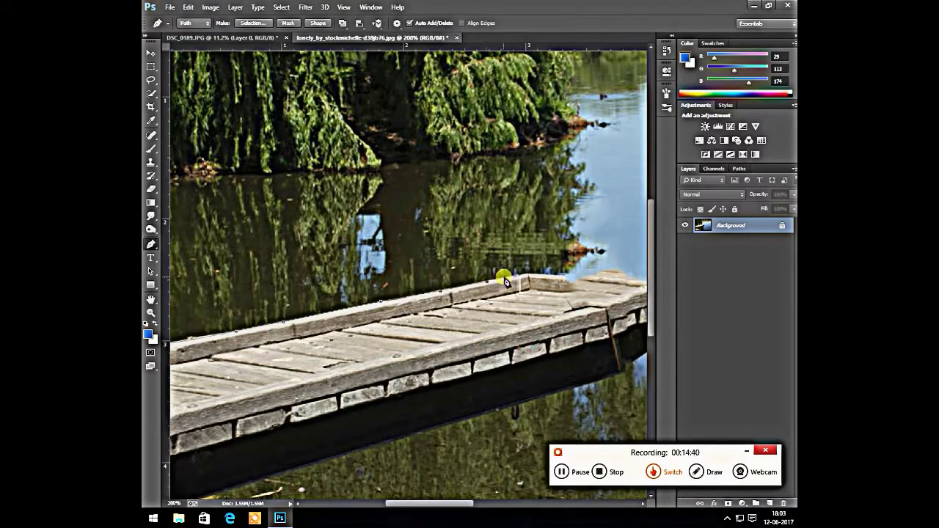
Zoom in, trace the pier's end and underside, and load the outline as a selection.
key("ctrl+plus")
key("ctrl+plus")
key("ctrl+plus")
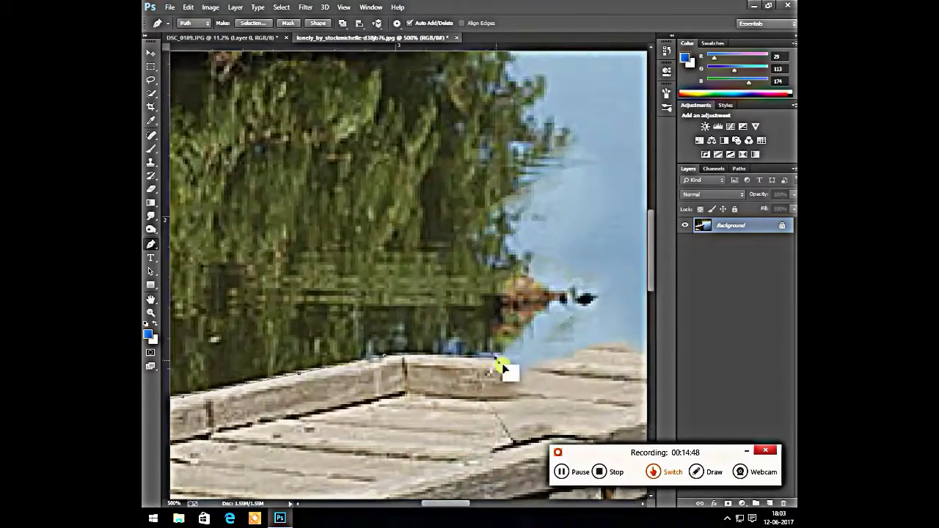
left_click(493, 358)
left_click(587, 436)
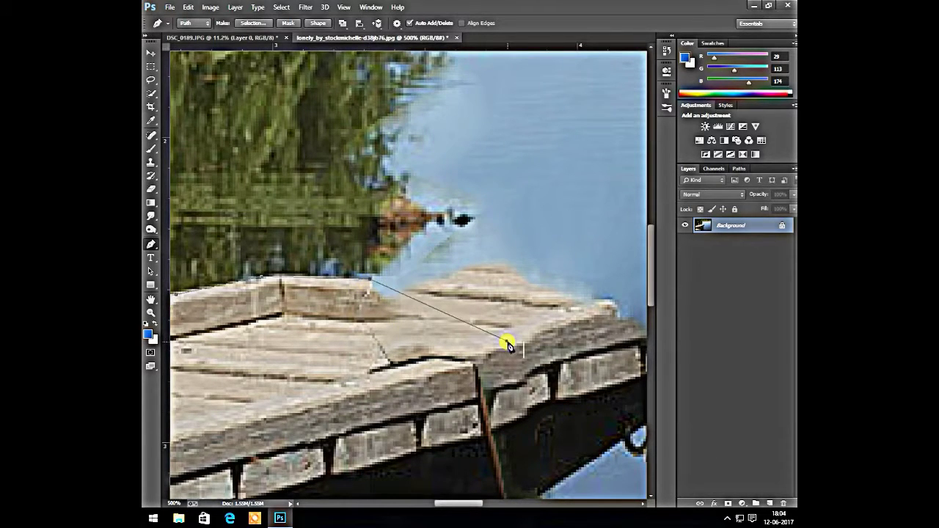
left_click(508, 343)
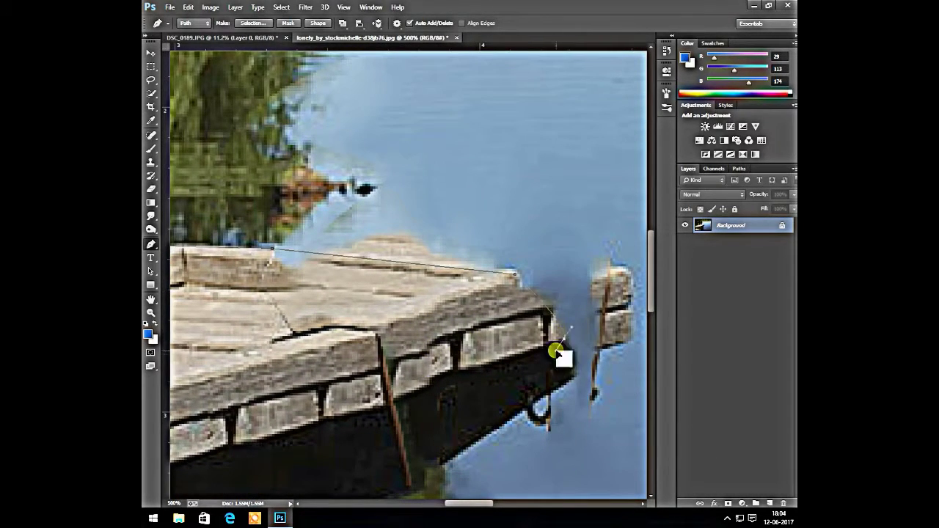
left_click_drag(578, 371, 585, 398)
left_click(488, 390)
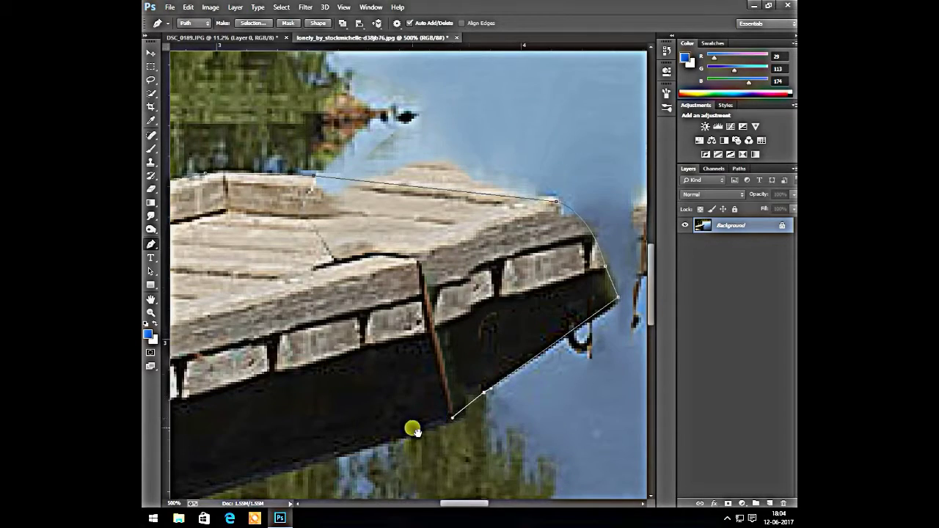
scroll(453, 416, "left", 5)
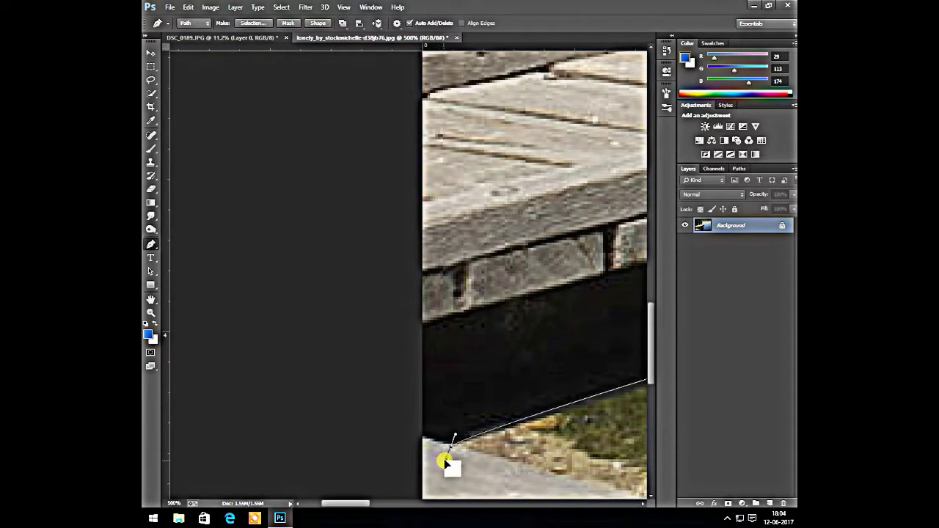
scroll(411, 272, "up", 5)
scroll(430, 215, "up", 1)
key("ctrl+0")
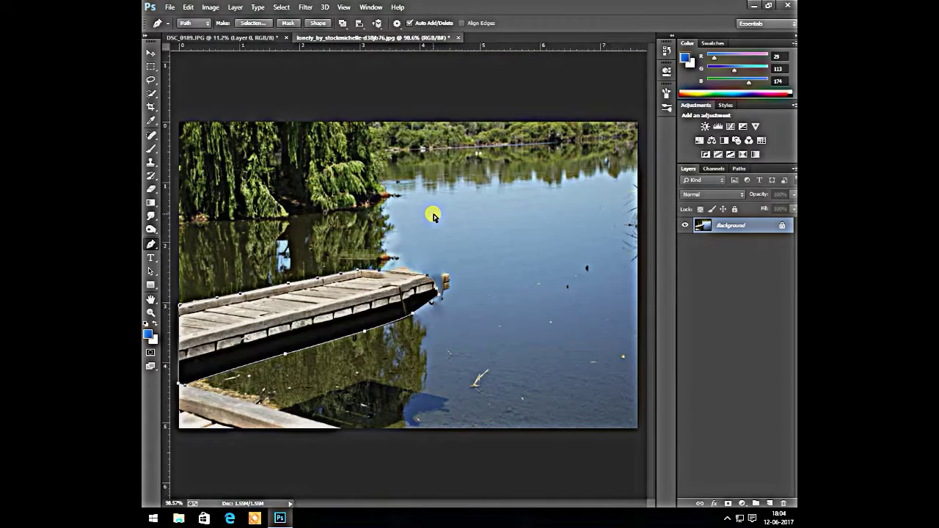
key("ctrl+Return")
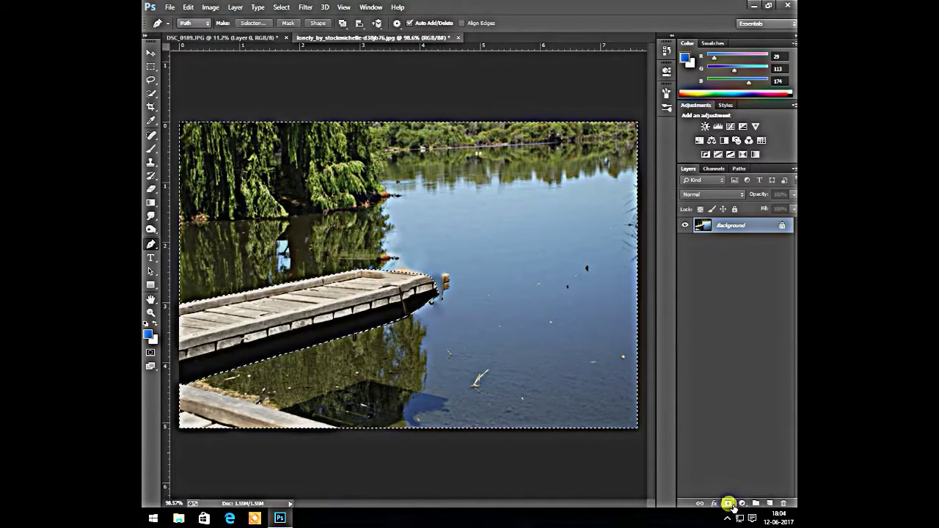
Add a layer mask from the pier selection, undoing the inverted first attempt.
left_click(728, 505, "alt")
key("ctrl+z")
left_click(728, 504)
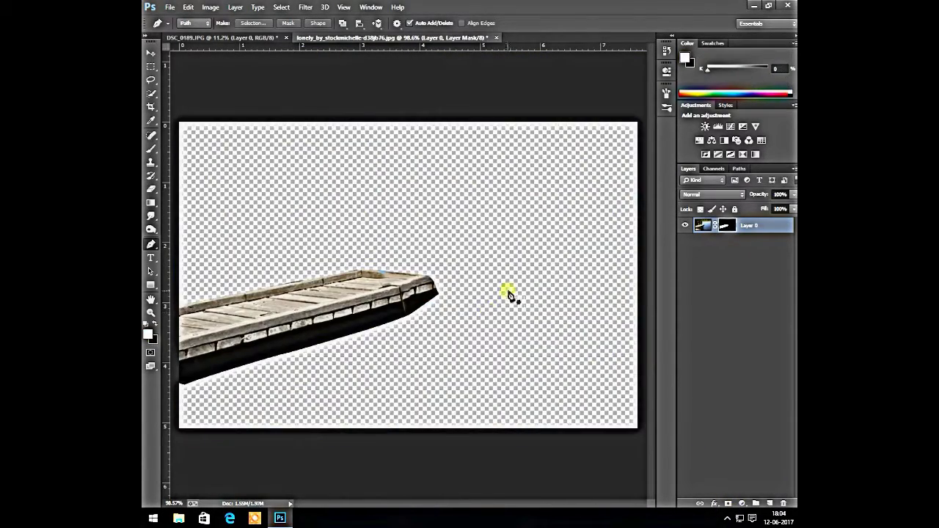
Check the pier tip with the Eraser and return to the DSC_0189 document.
left_click(151, 188)
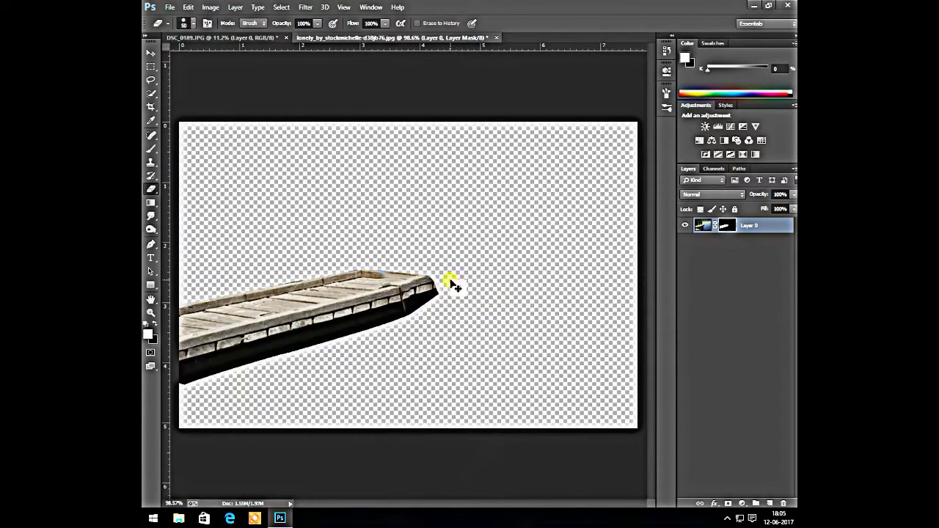
scroll(453, 289, "up", 4)
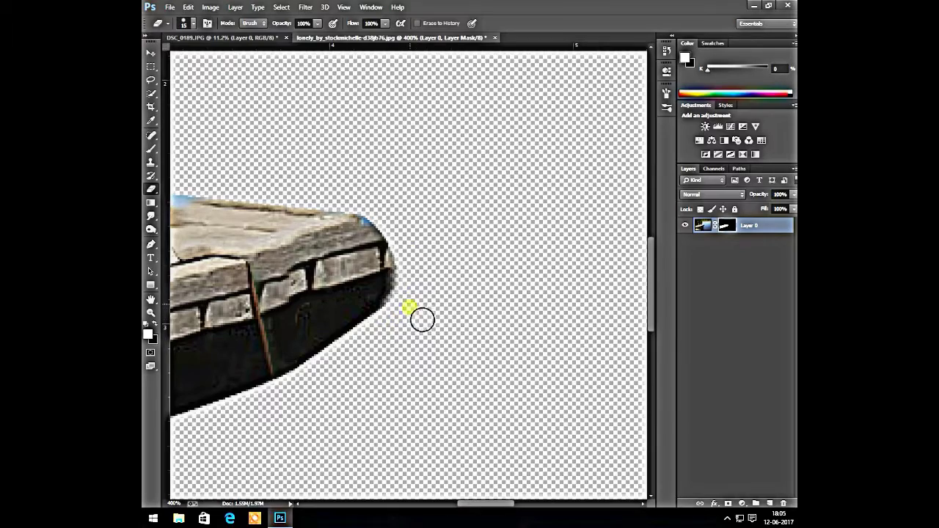
scroll(431, 344, "down", 4)
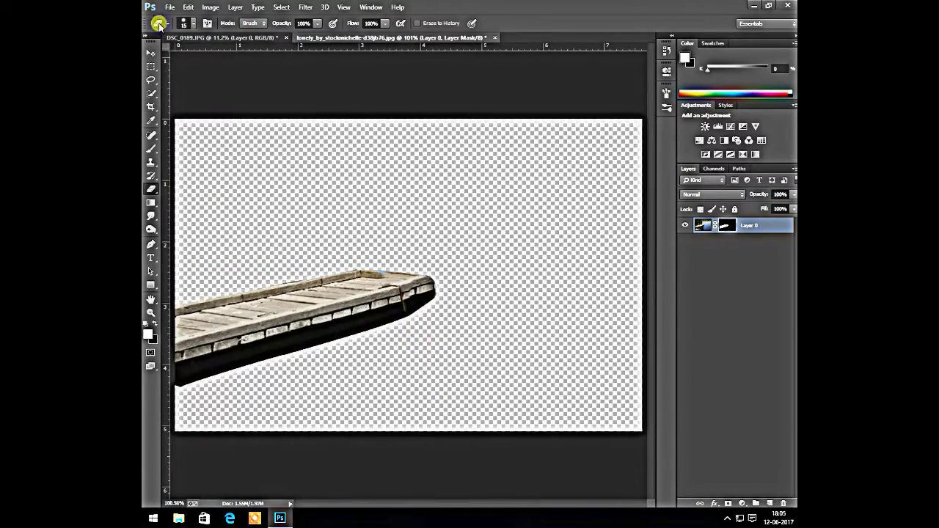
left_click(268, 37)
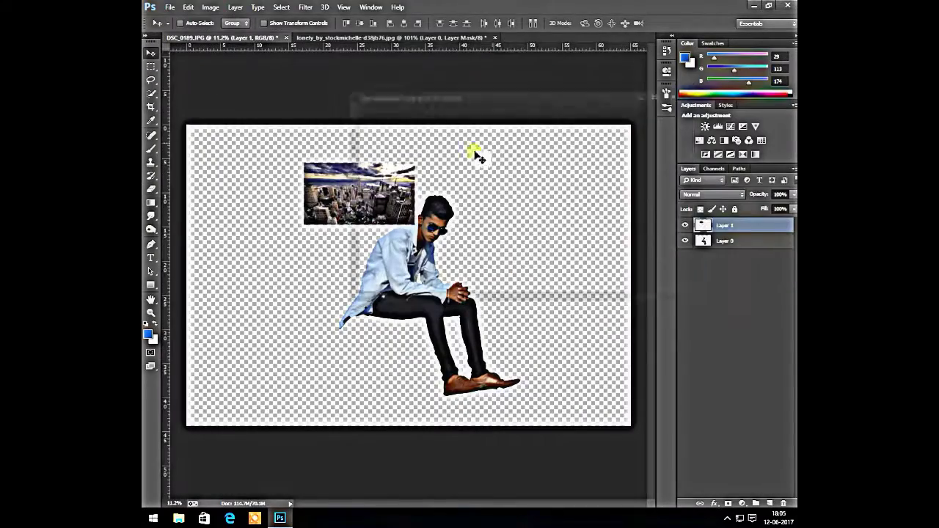
Free Transform the city layer so it fills the canvas.
key("ctrl+t")
mouse_move(415, 224)
left_mouse_down()
mouse_move(580, 362)
mouse_move(580, 391)
left_mouse_up()
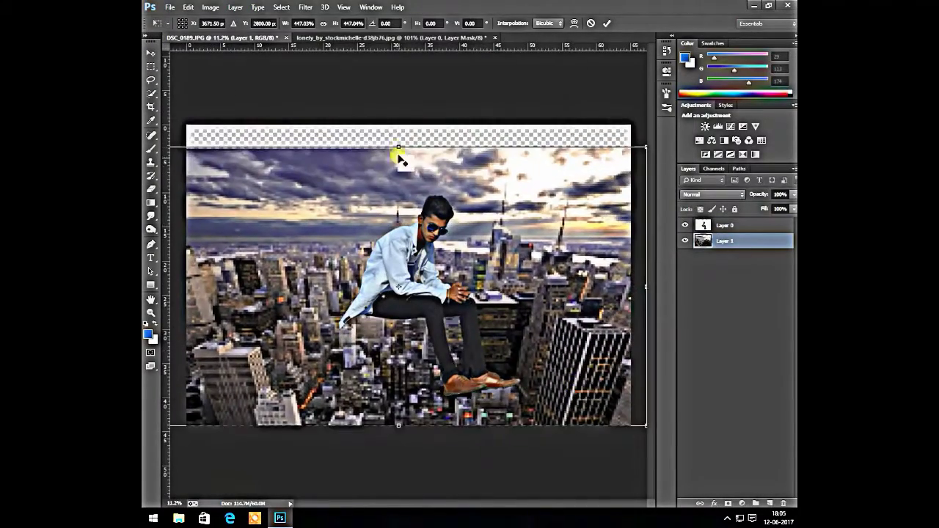
left_click_drag(396, 147, 397, 125)
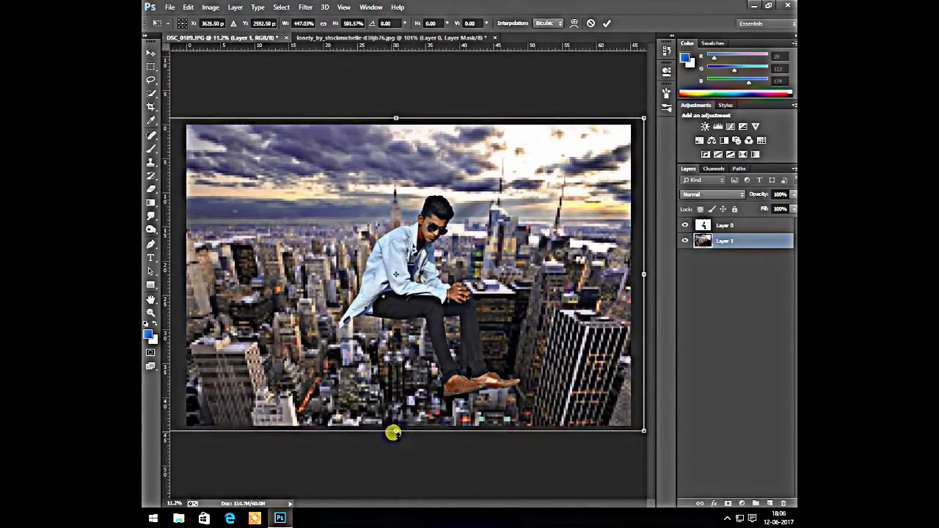
key("Return")
Open the ledge image, drag it into the composite, and apply its mask.
left_click(169, 6)
left_click(176, 32)
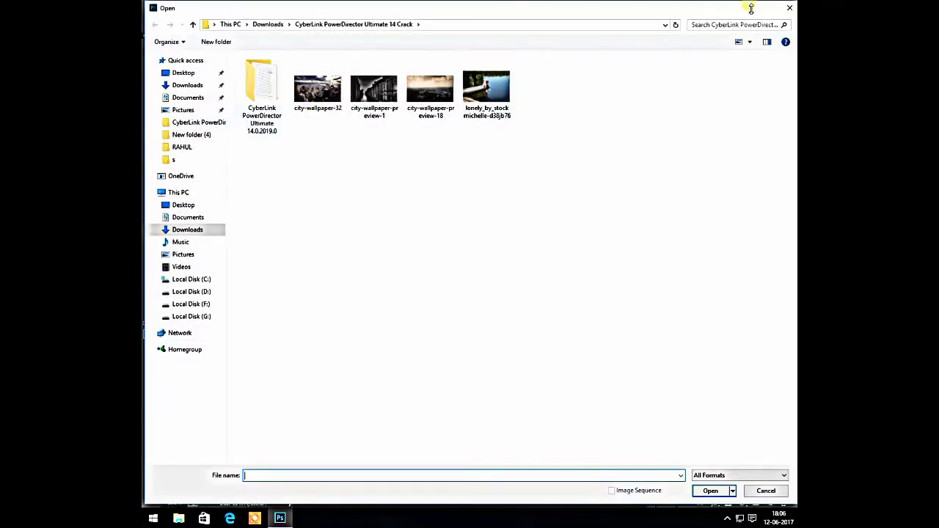
double_click(486, 88)
left_click_drag(366, 38, 366, 62)
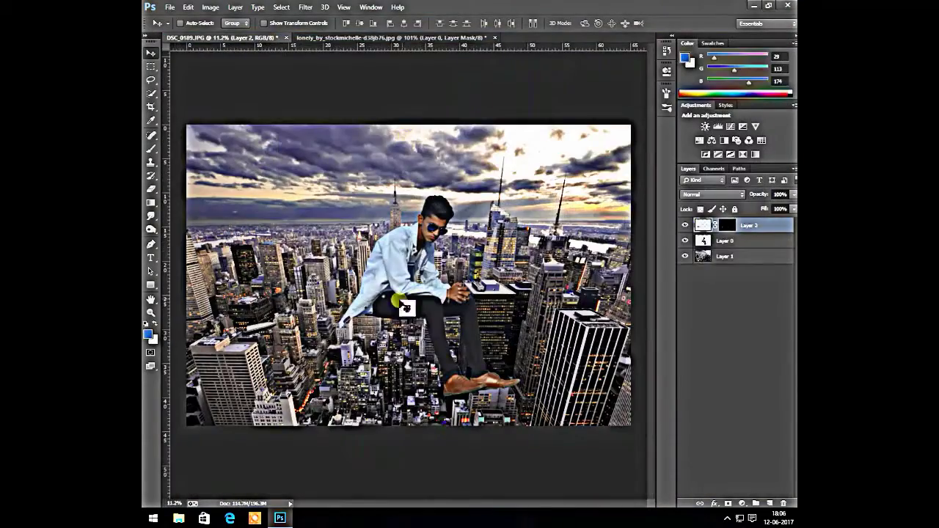
right_click(693, 225)
left_click(715, 256)
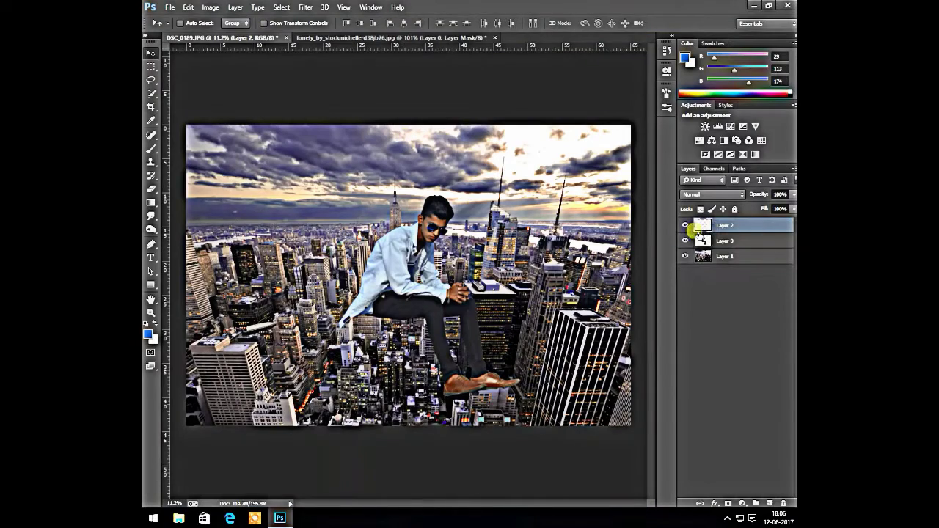
Enlarge the ledge across the lower left, put it below the man, and move him onto it.
key("ctrl+t")
mouse_move(286, 351)
left_mouse_down()
mouse_move(428, 404)
mouse_move(505, 402)
left_mouse_up()
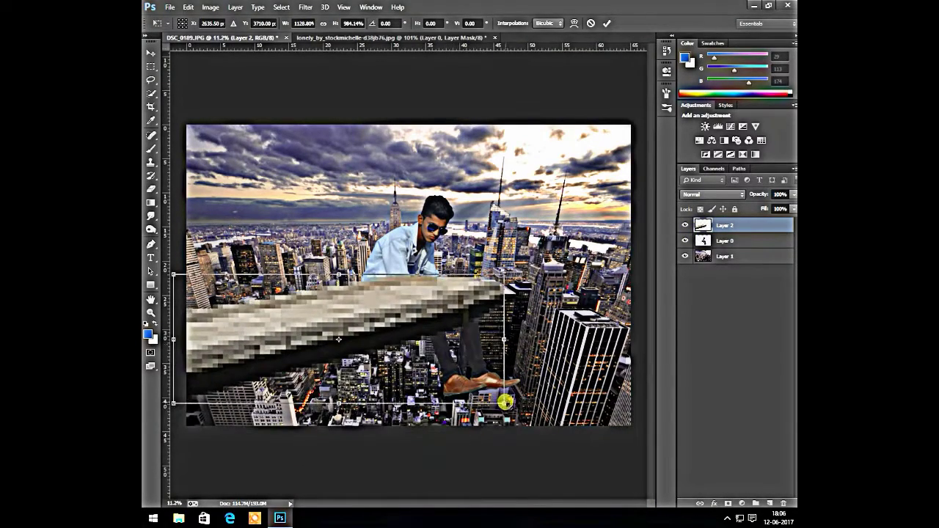
key("Return")
left_click_drag(752, 226, 753, 244)
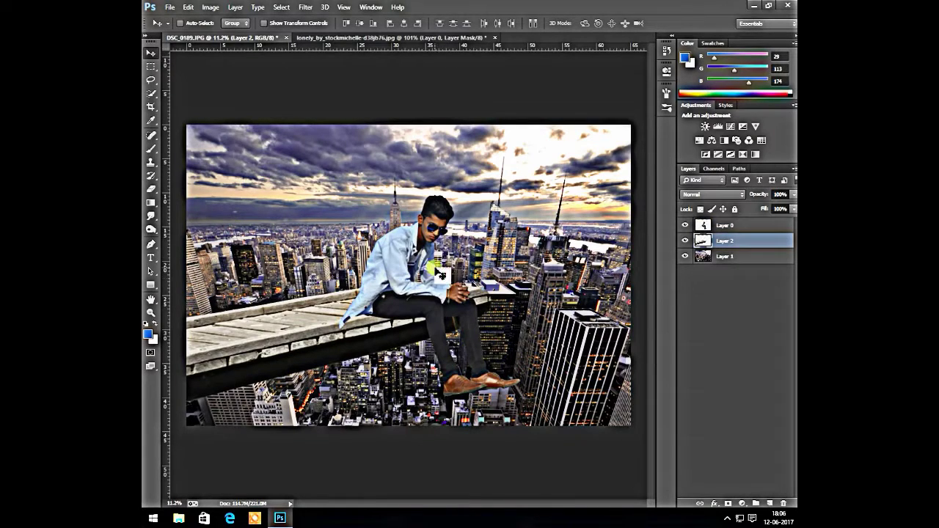
left_click_drag(441, 274, 455, 258)
Shrink the ledge slightly leftward and scale the man down to sit on it.
key("ctrl+t")
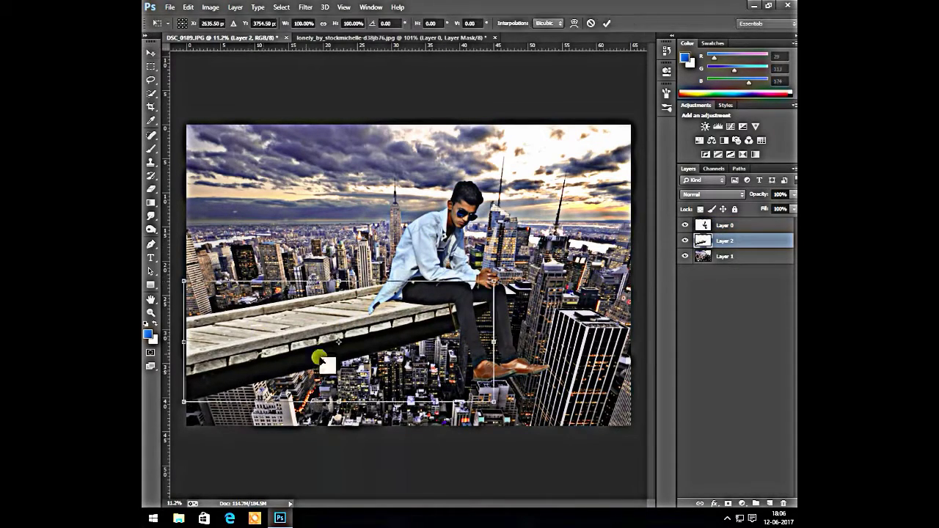
left_click_drag(493, 341, 397, 340)
key("Return")
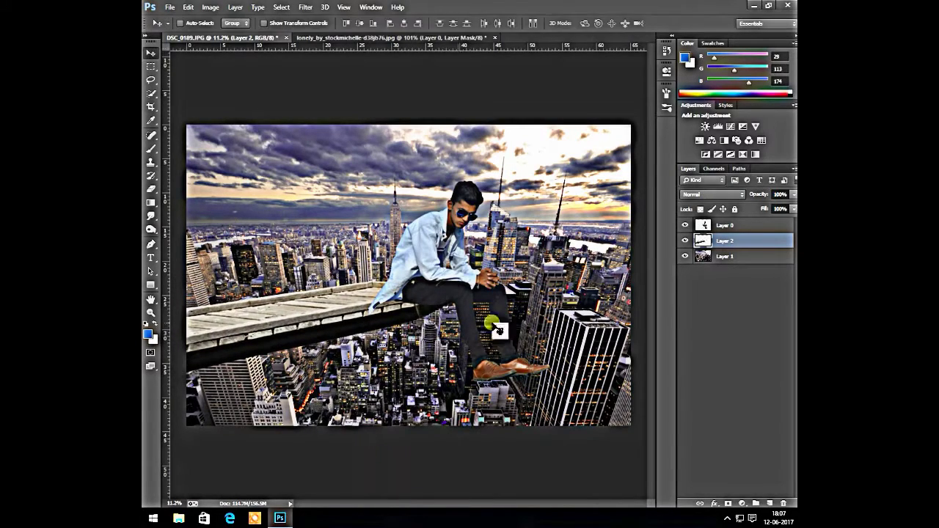
left_click(491, 324, "ctrl")
key("ctrl+t")
mouse_move(549, 382)
left_mouse_down()
mouse_move(462, 319)
mouse_move(456, 328)
left_mouse_up()
key("Return")
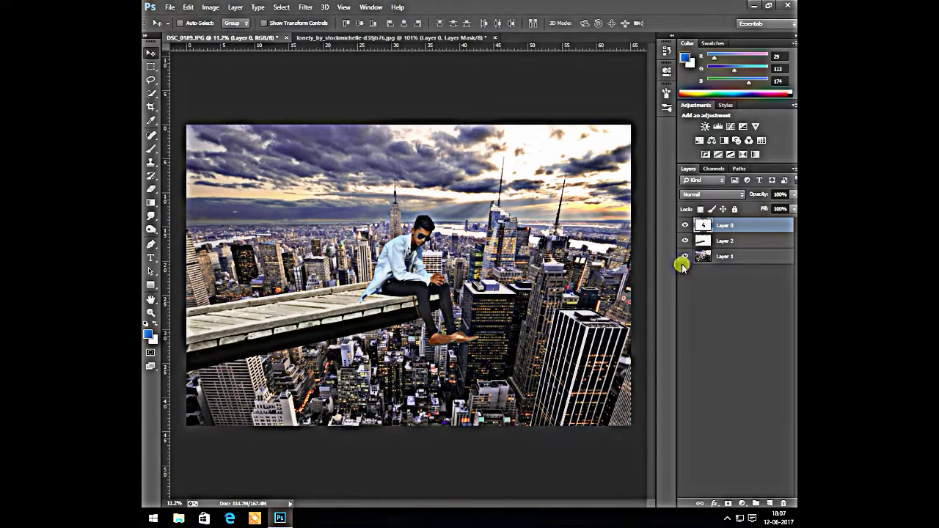
Try merging the ledge into the man's layer and moving them, then undo the merge.
left_click_drag(408, 271, 416, 277)
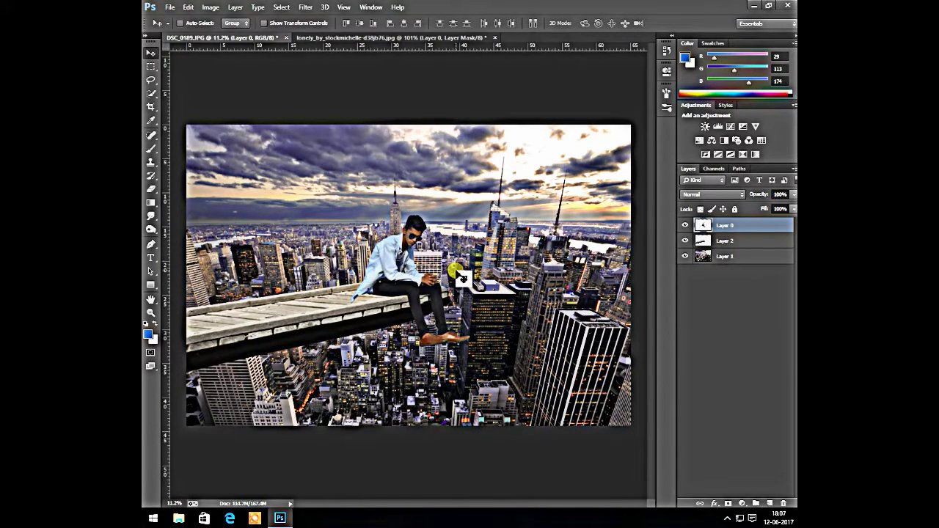
left_click(725, 241, "shift")
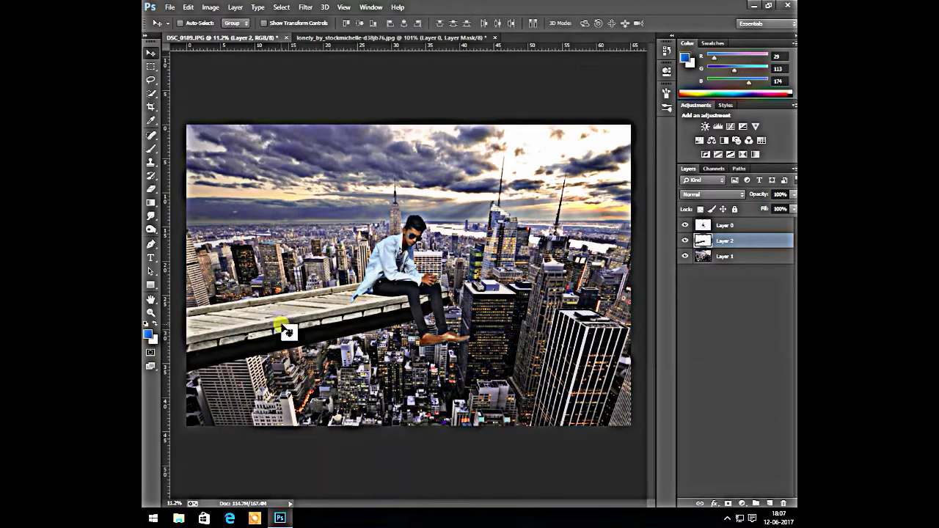
right_click(741, 240)
left_click(617, 344)
left_click_drag(224, 318, 220, 335)
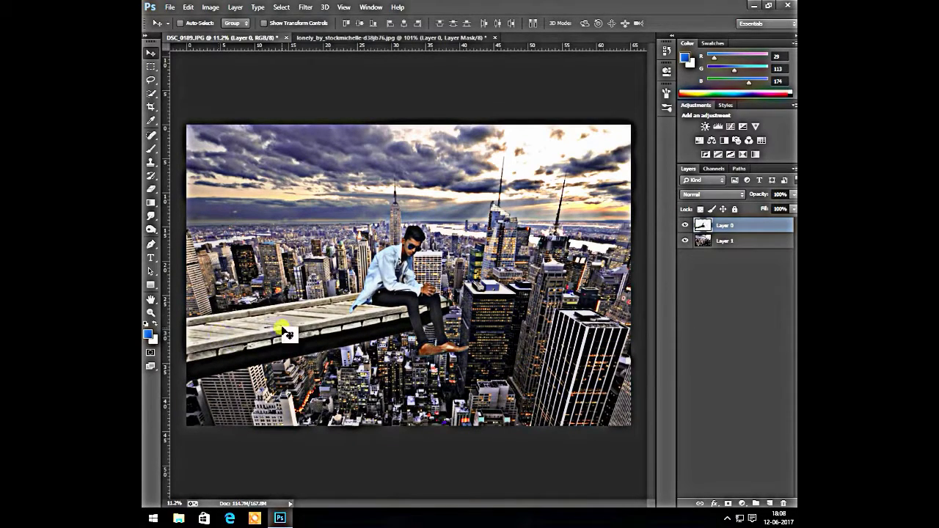
left_click_drag(325, 338, 338, 340)
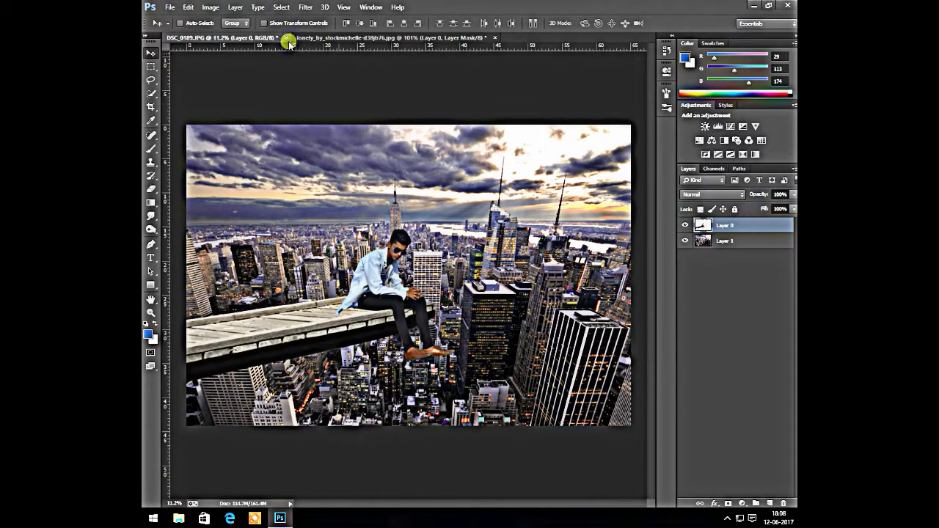
key("ctrl+z")
key("ctrl+z")
key("ctrl+z")
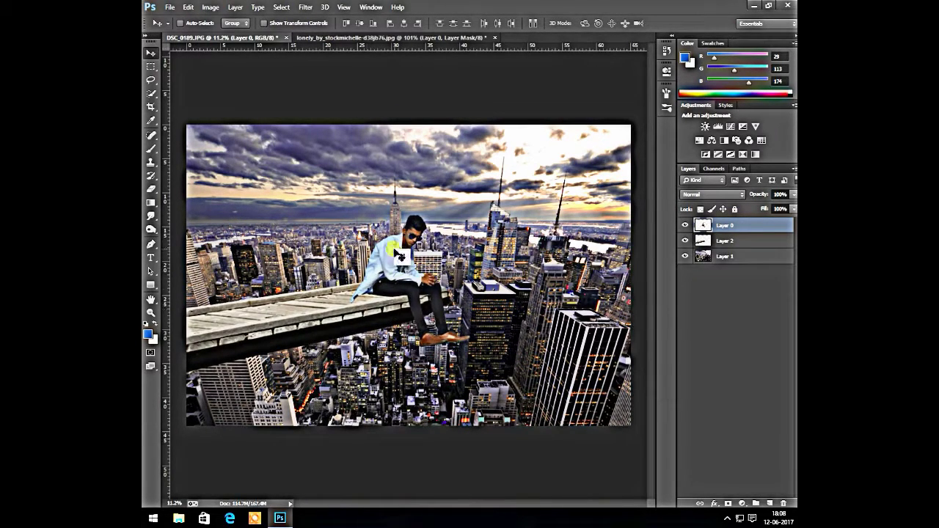
Reposition the man on the ledge edge, zoom in to check it, and duplicate his layer.
mouse_move(326, 317)
left_mouse_down()
mouse_move(331, 323)
mouse_move(358, 298)
left_mouse_up()
left_click_drag(381, 269, 378, 271)
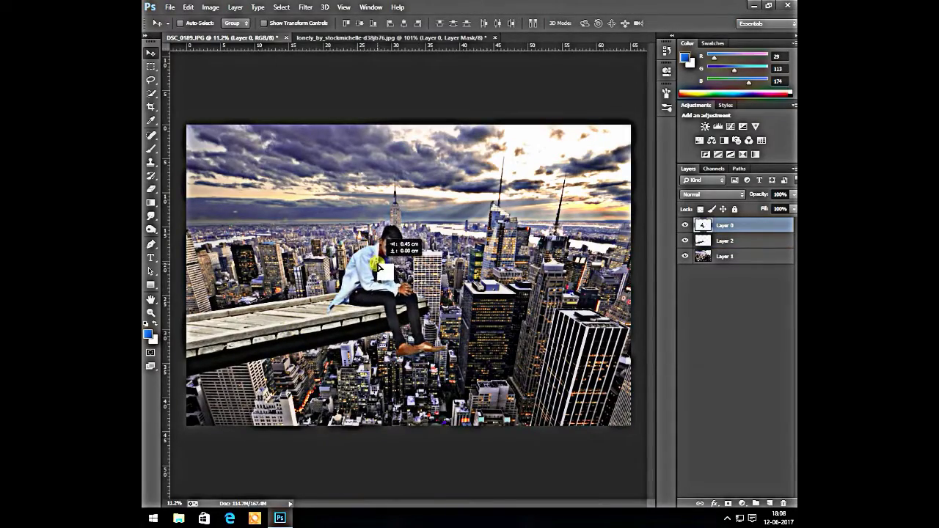
scroll(290, 293, "up", 3)
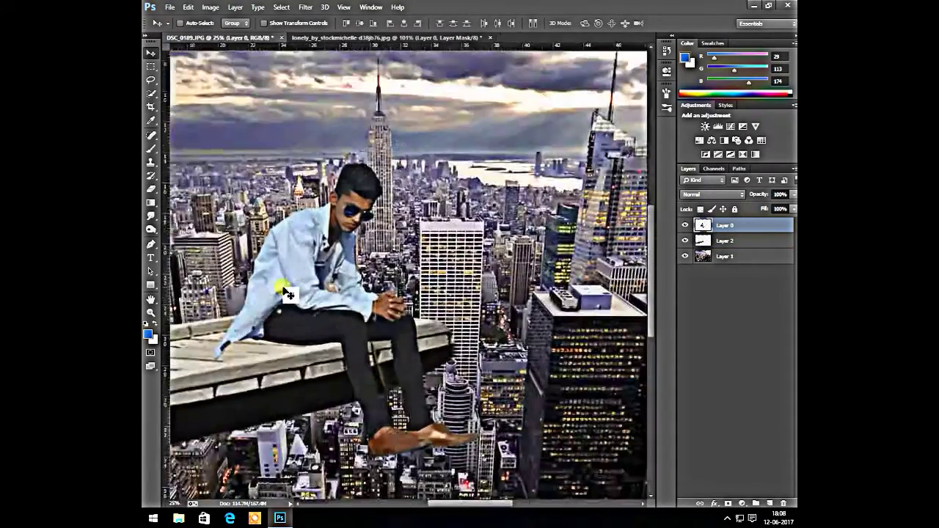
scroll(290, 293, "down", 3)
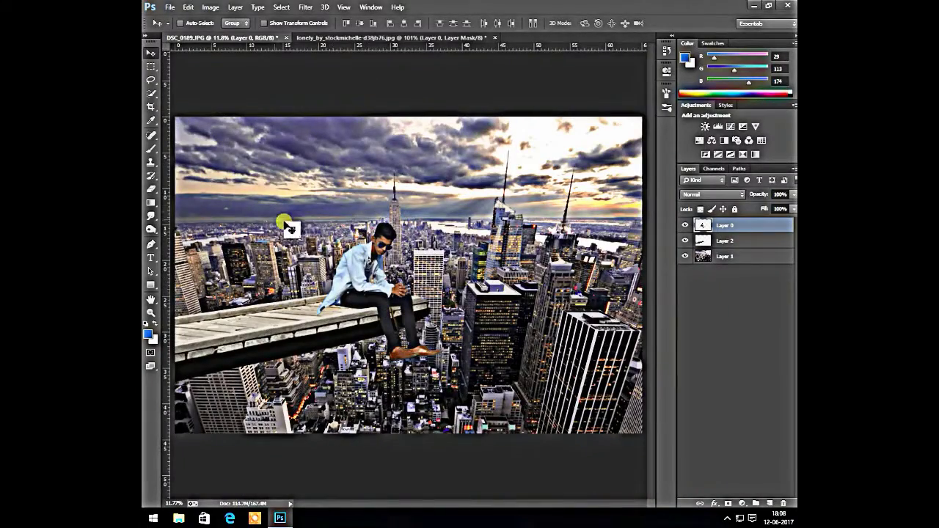
scroll(308, 345, "up", 3)
scroll(301, 345, "up", 3)
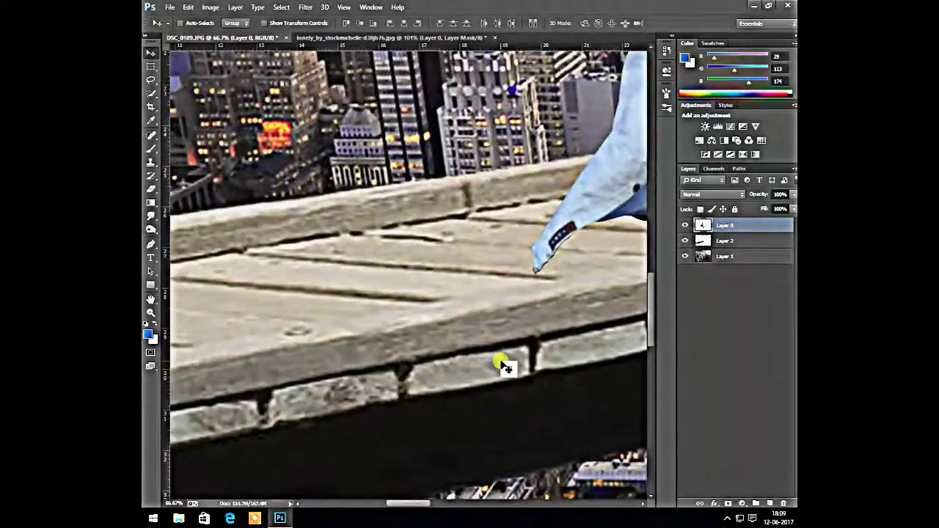
scroll(503, 367, "down", 6)
left_click_drag(730, 253, 356, 145)
Duplicate the man's layer and darken the copy to a black silhouette with Hue/Saturation.
key("ctrl+j")
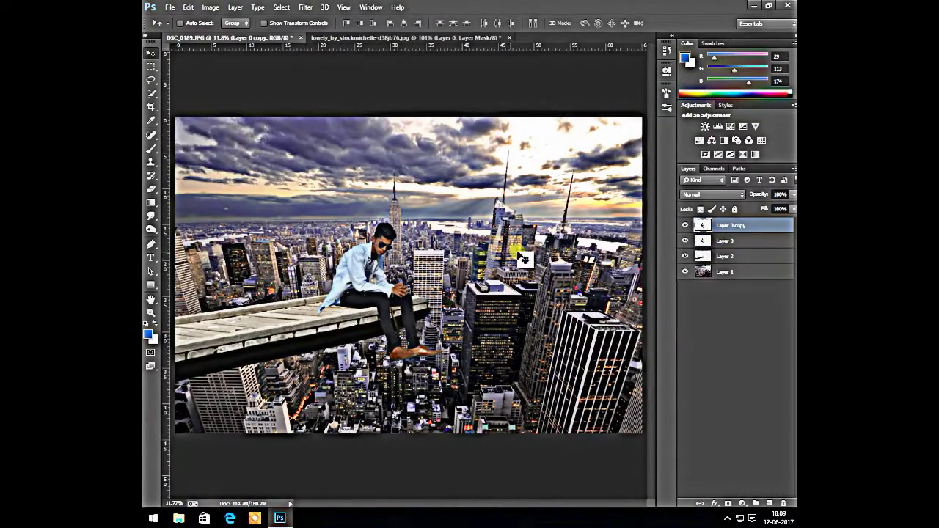
left_click(211, 7)
mouse_move(211, 77)
left_click(350, 87)
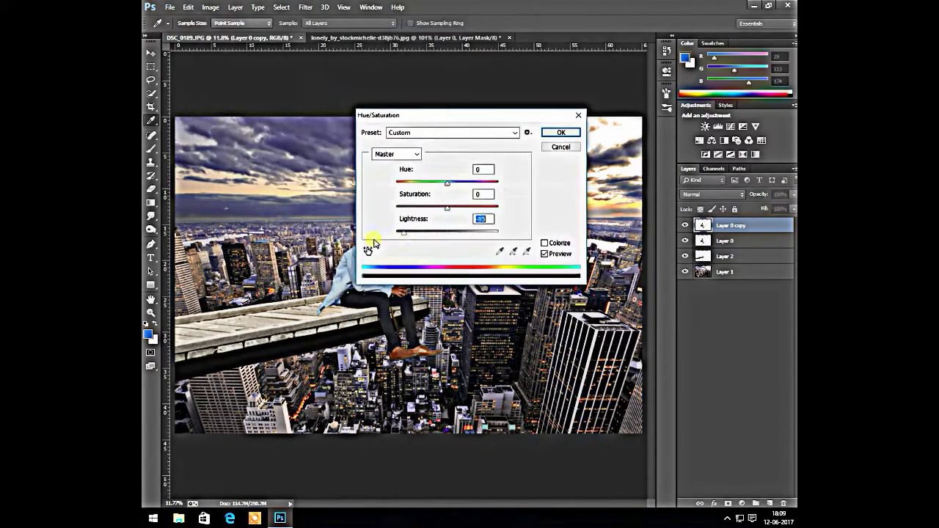
left_click_drag(455, 232, 372, 245)
key("Return")
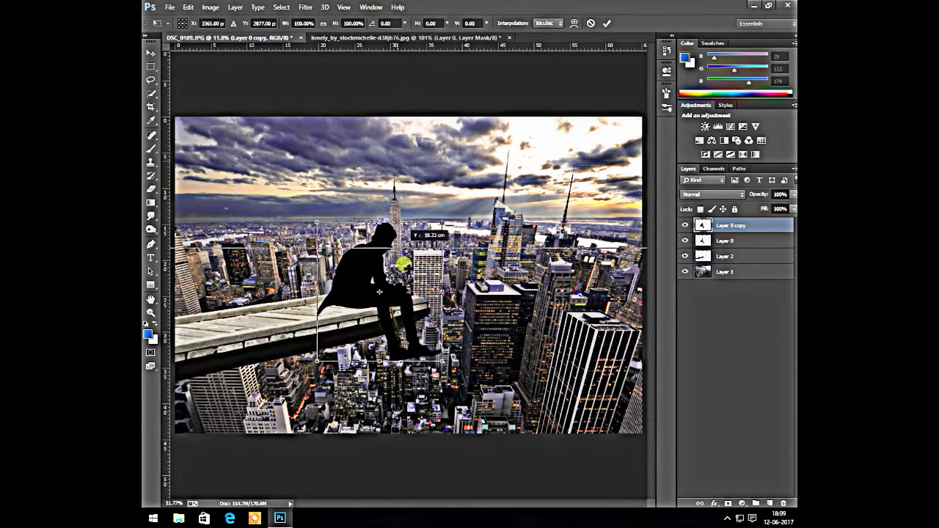
Try skewing the silhouette into a shadow, then undo the attempt.
key("ctrl+t")
right_click(374, 226)
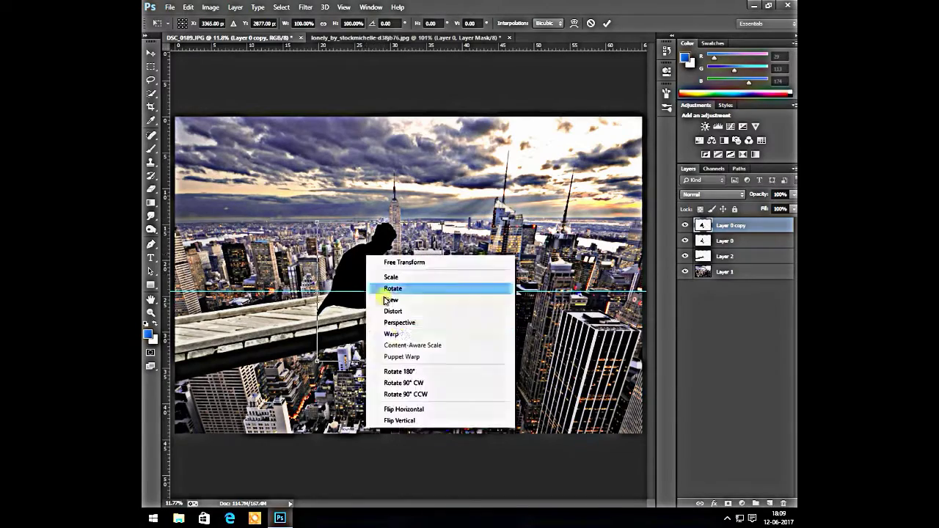
left_click(391, 299)
mouse_move(379, 221)
left_mouse_down()
mouse_move(331, 290)
mouse_move(354, 335)
mouse_move(394, 301)
left_mouse_up()
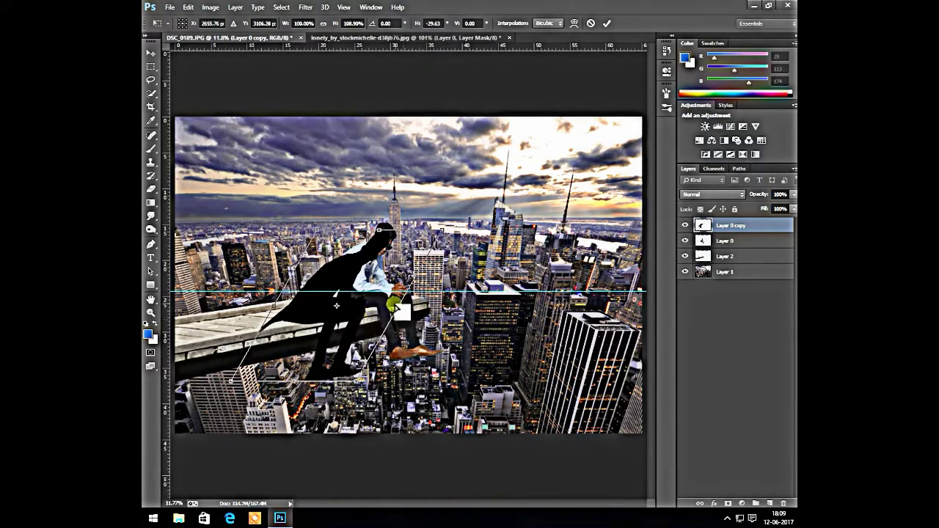
key("Return")
left_click_drag(734, 225, 733, 246)
key("ctrl+alt+z")
key("ctrl+alt+z")
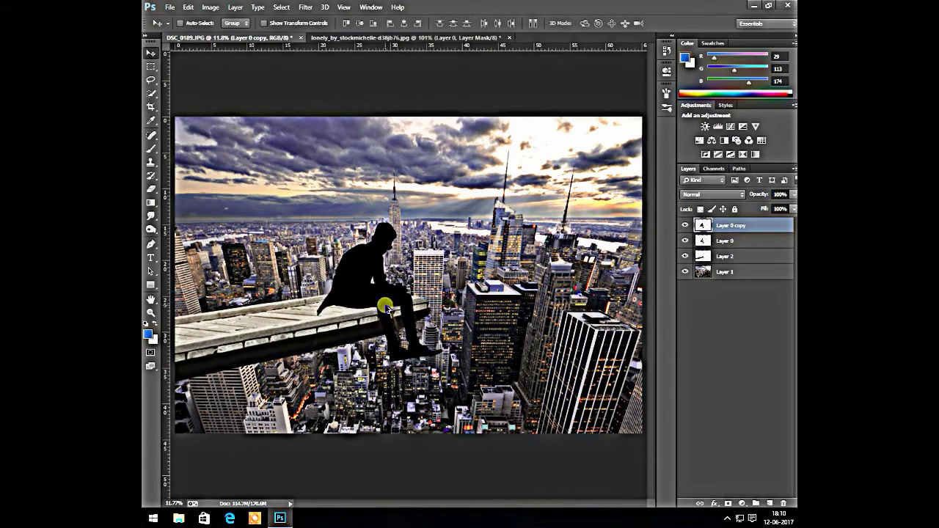
Skew and flatten the silhouette into a shadow shape under the man.
key("ctrl+t")
right_click(367, 266)
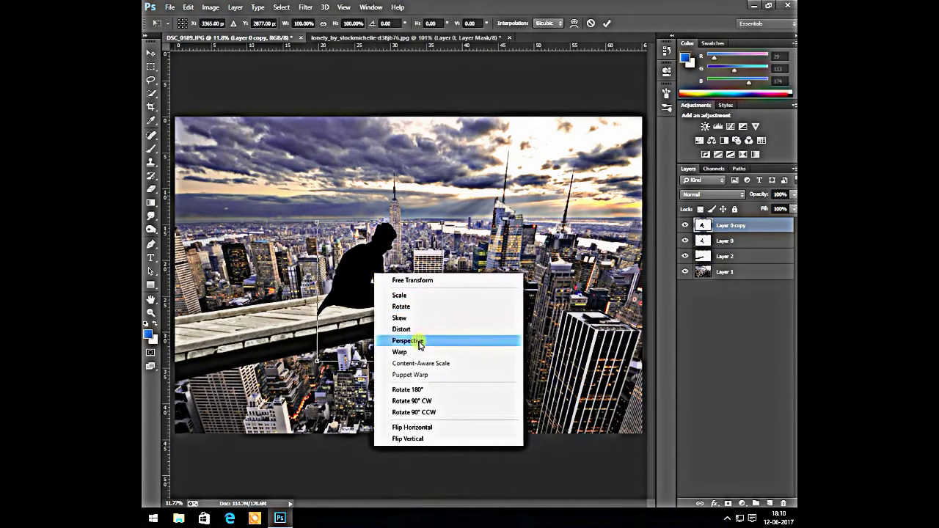
left_click(414, 318)
left_click_drag(382, 220, 381, 308)
right_click(378, 254)
left_click(411, 330)
left_click_drag(379, 222, 387, 314)
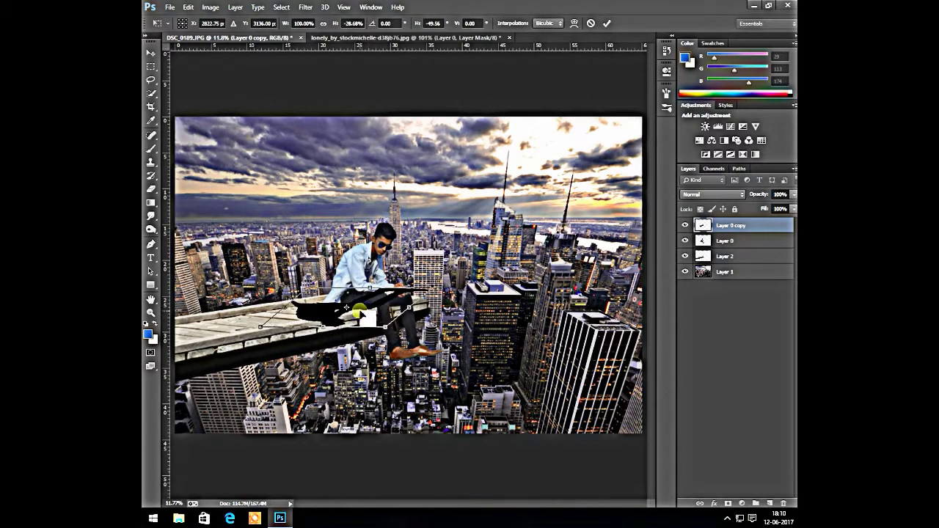
key("Return")
Move the shadow layer beneath the man and place it on the plank.
left_click_drag(730, 226, 730, 248)
left_click_drag(303, 316, 309, 323)
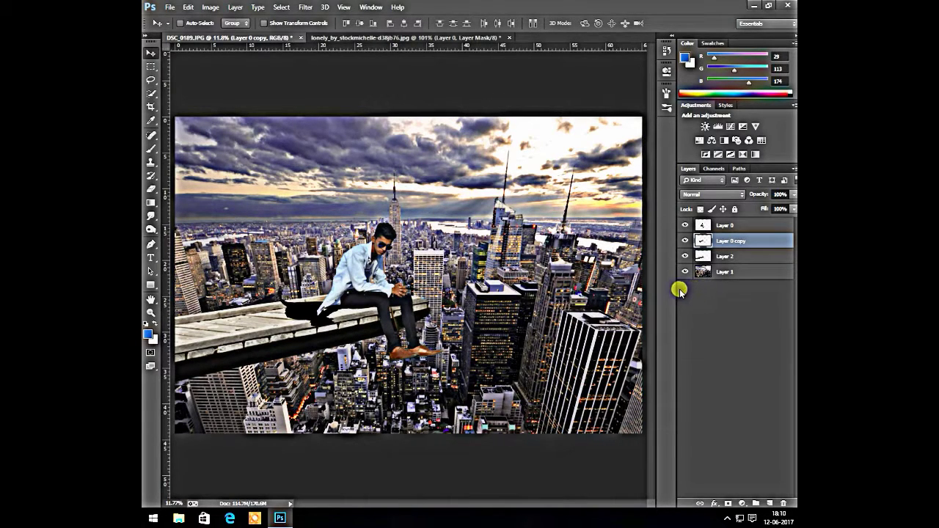
left_click_drag(402, 358, 482, 337)
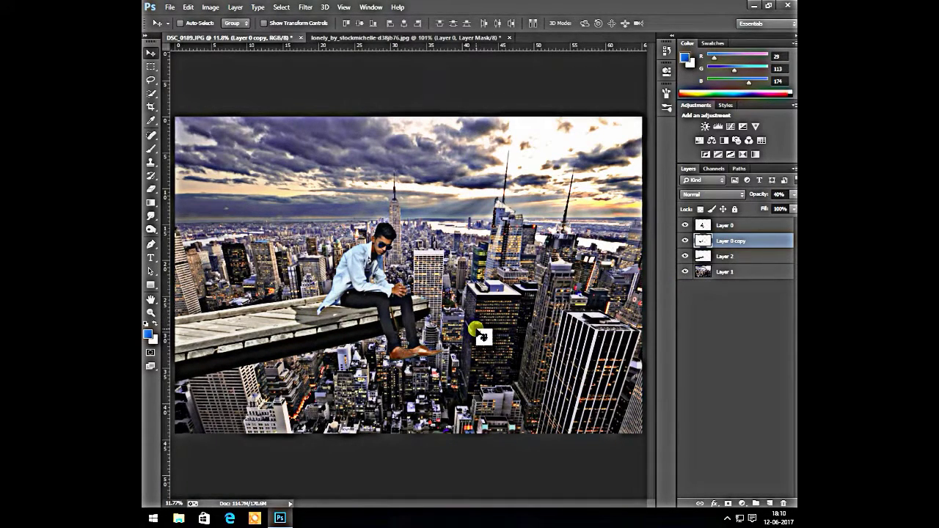
Flip and reposition the shadow with Free Transform until it sits correctly.
key("ctrl+t")
right_click(376, 302)
left_click(426, 460)
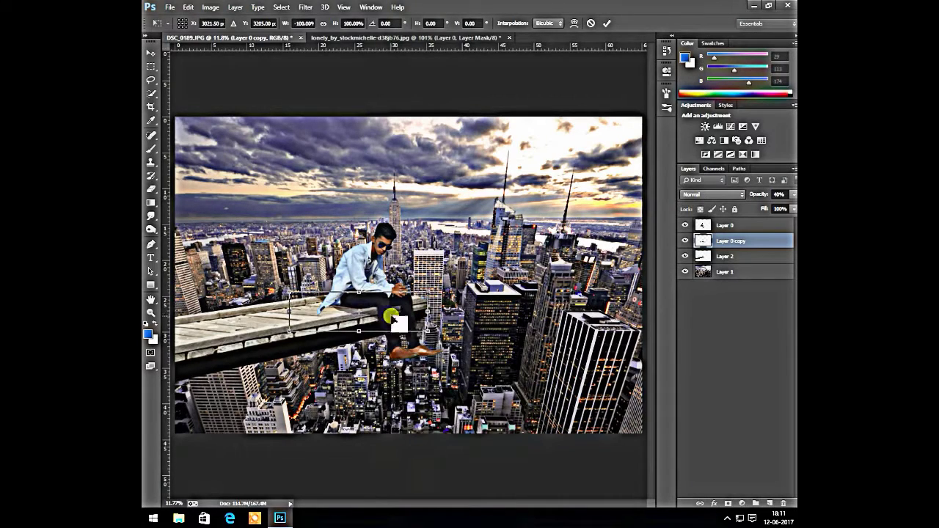
mouse_move(388, 321)
left_mouse_down()
mouse_move(334, 307)
mouse_move(361, 321)
left_mouse_up()
right_click(342, 314)
left_click(397, 468)
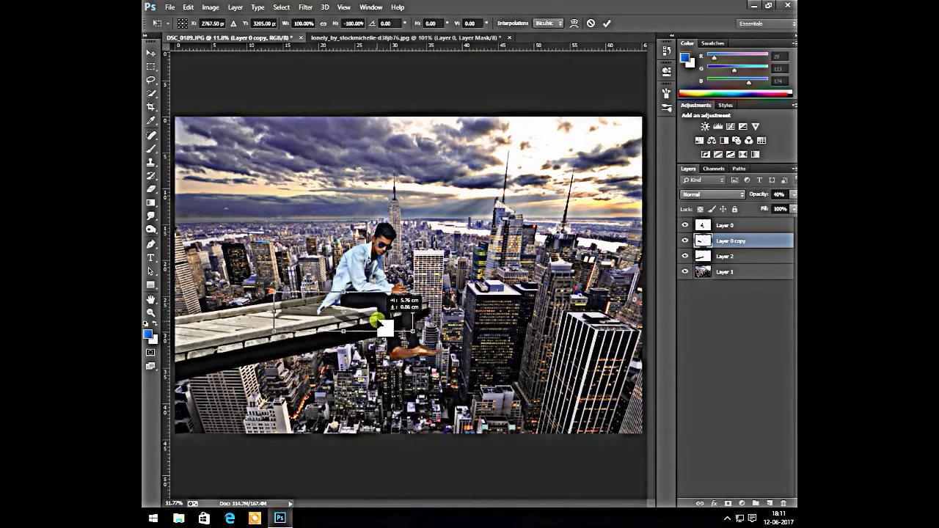
right_click(360, 319)
left_click(409, 470)
right_click(326, 318)
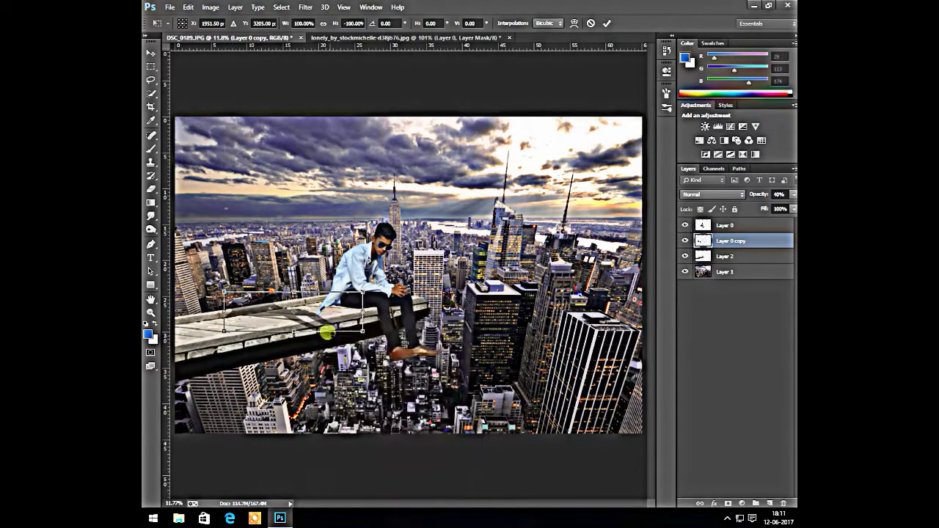
left_click(364, 471)
key("Return")
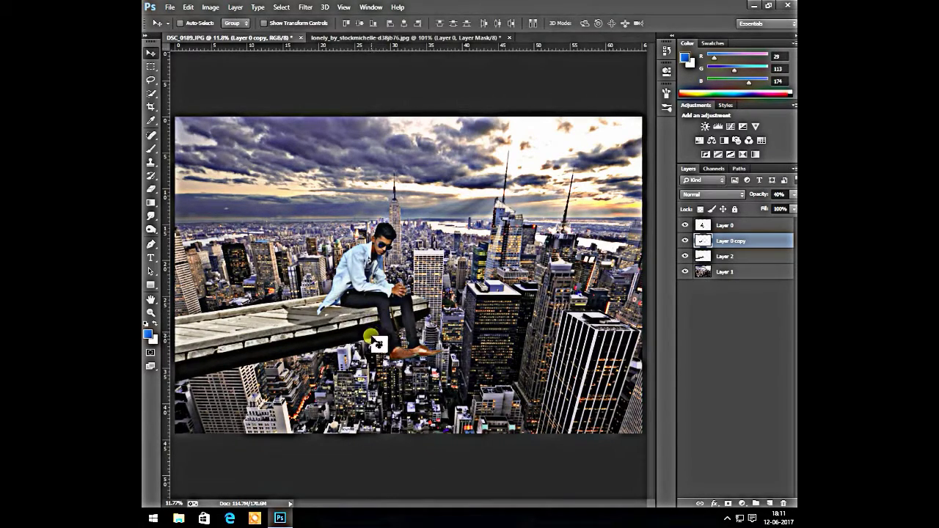
Set the shadow to 50% opacity and soften it with Gaussian Blur, then reselect the man's layer.
key("5")
left_click(305, 7)
left_click(469, 220)
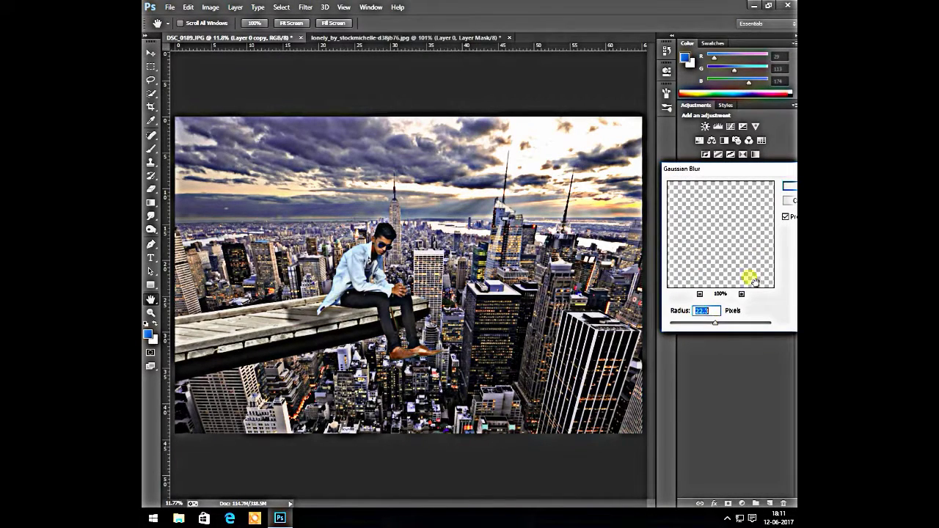
left_click(790, 186)
left_click(734, 225)
left_click(306, 6)
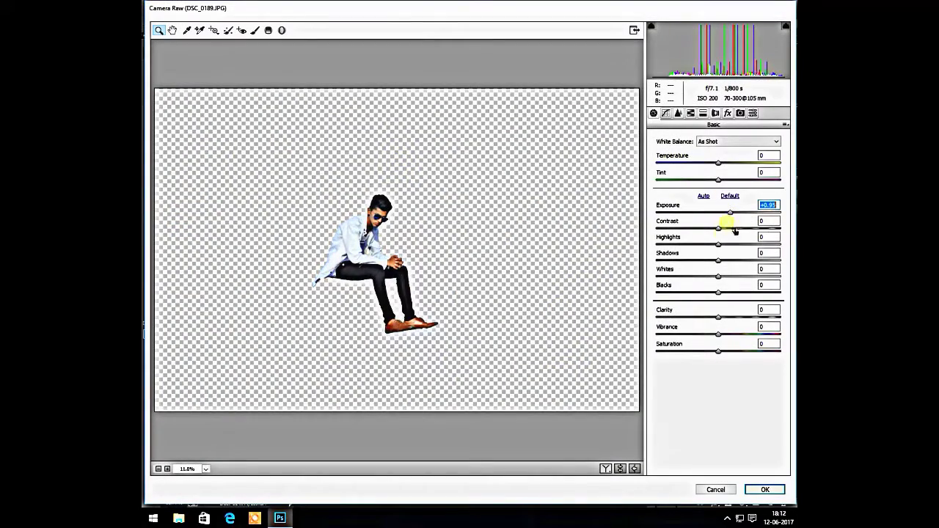
Grade the man in Camera Raw with Shadows +100, Whites -100, Blacks -59 and Clarity +100.
left_click_drag(704, 259, 780, 260)
left_click_drag(718, 275, 657, 276)
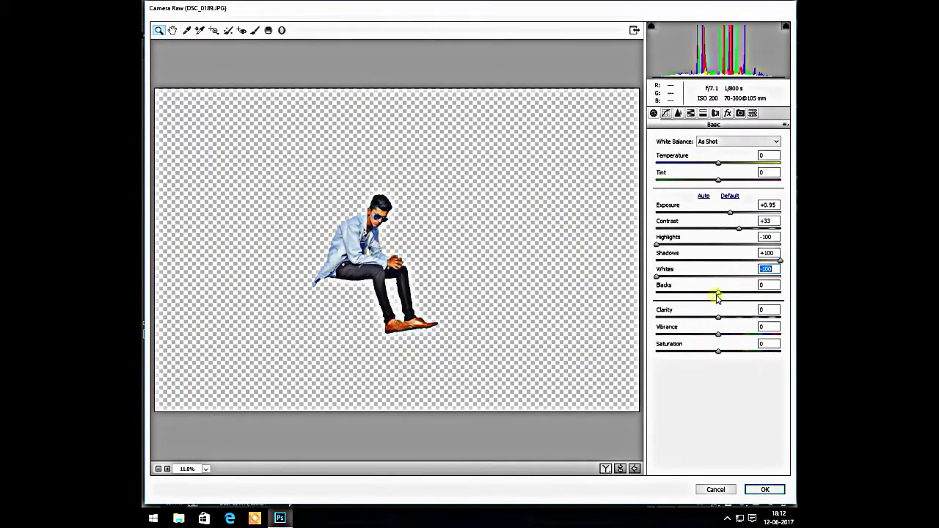
left_click_drag(739, 228, 726, 228)
left_click_drag(718, 292, 681, 292)
left_click_drag(726, 228, 712, 248)
left_click_drag(719, 317, 781, 317)
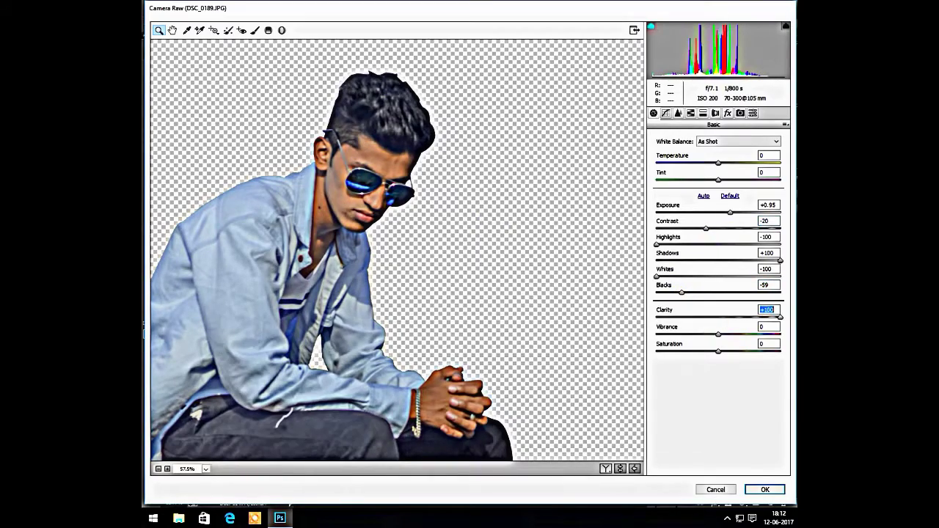
key("ctrl+0")
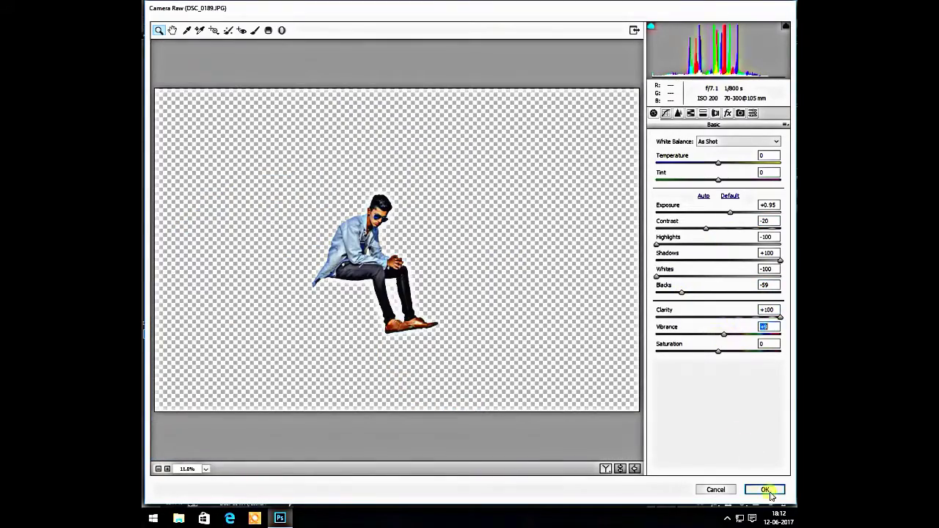
left_click(765, 489)
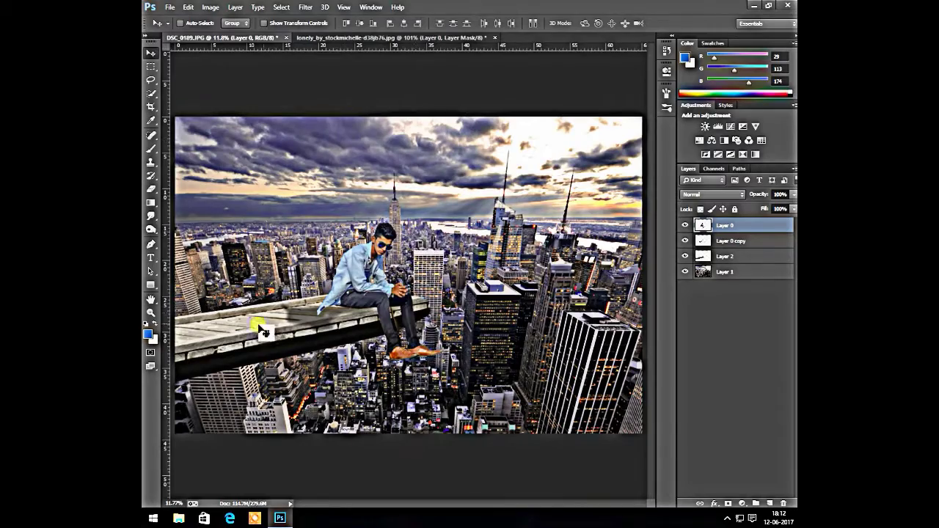
Heal away the white string on the man's jeans with the Spot Healing Brush.
left_click_drag(371, 300, 405, 272)
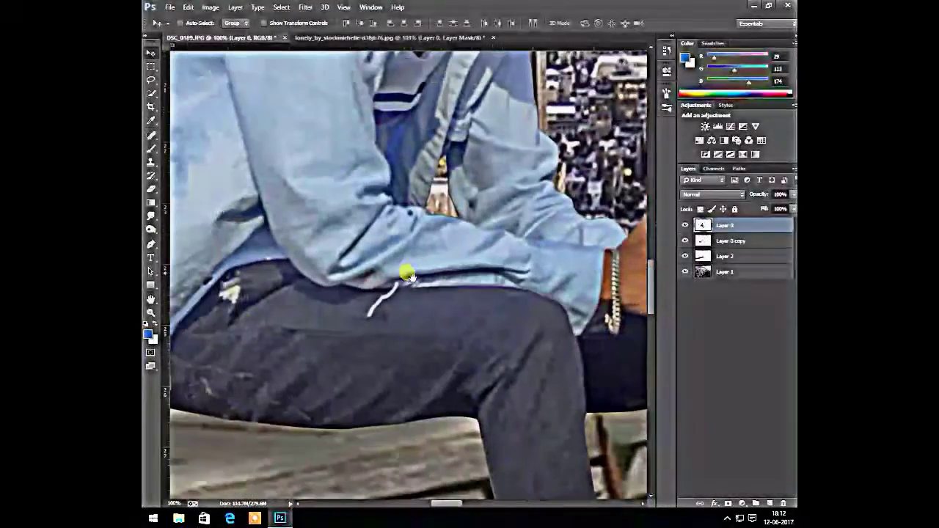
left_click(150, 136)
left_click_drag(378, 314, 397, 290)
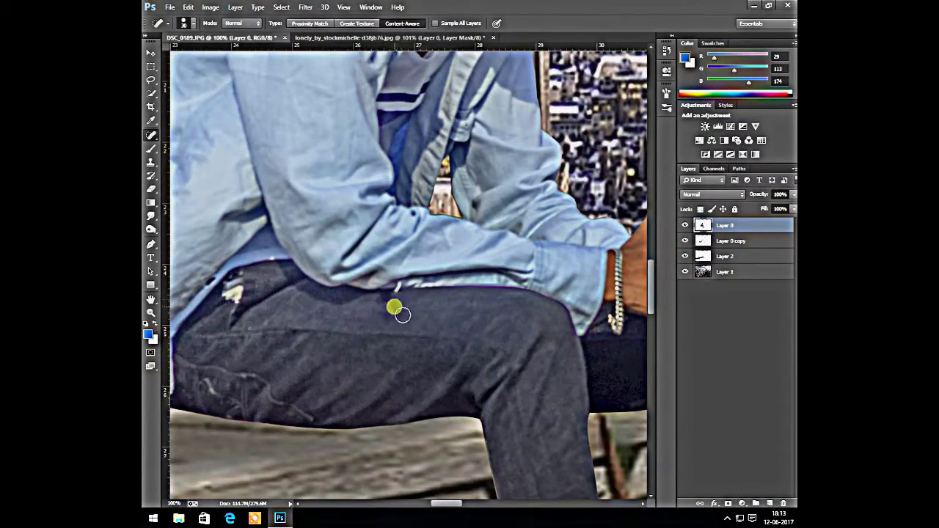
key("ctrl+0")
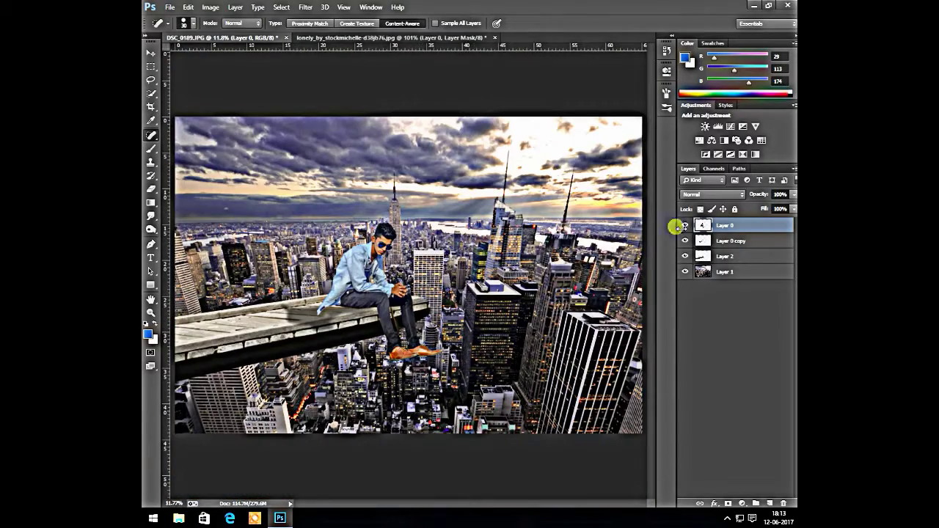
Camera Raw on Layer 2: Exposure -0.55, Contrast +100, Shadows -100, Whites -100, Blacks +55, Clarity +100, more Vibrance.
left_click(725, 256)
left_click(306, 6)
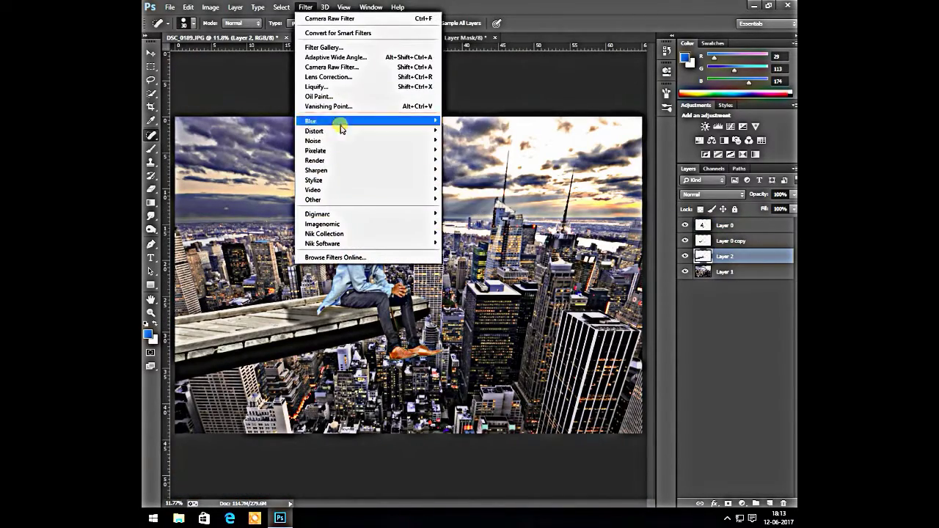
left_click(470, 198)
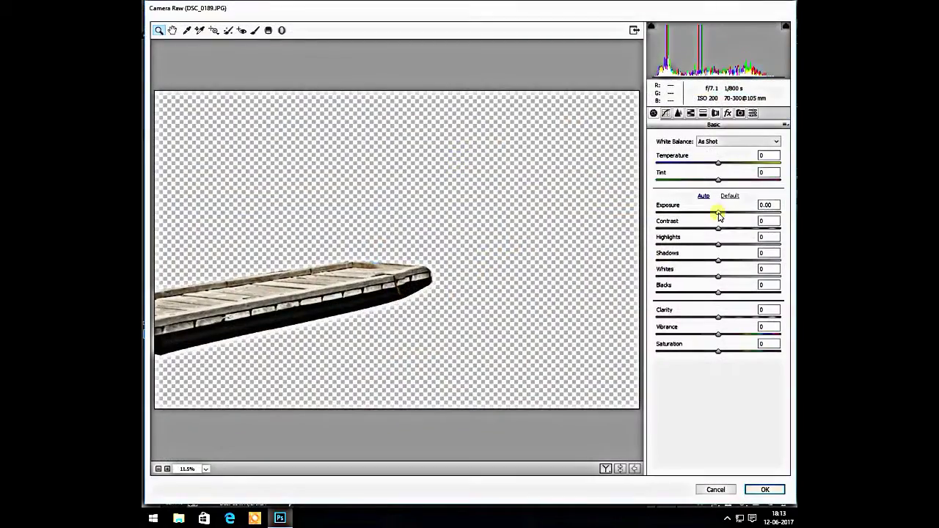
left_click_drag(718, 212, 779, 229)
mouse_move(718, 245)
left_mouse_down()
mouse_move(745, 245)
mouse_move(724, 244)
left_mouse_up()
left_click_drag(718, 261, 668, 262)
mouse_move(721, 277)
left_mouse_down()
mouse_move(657, 277)
mouse_move(780, 292)
mouse_move(743, 292)
mouse_move(779, 317)
left_mouse_up()
left_click_drag(743, 293, 752, 292)
left_click_drag(718, 334, 774, 334)
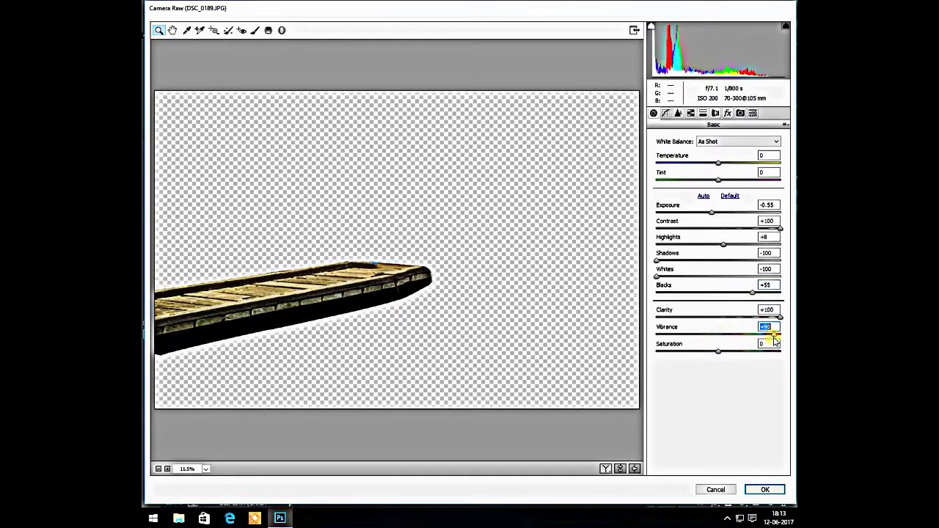
key("Return")
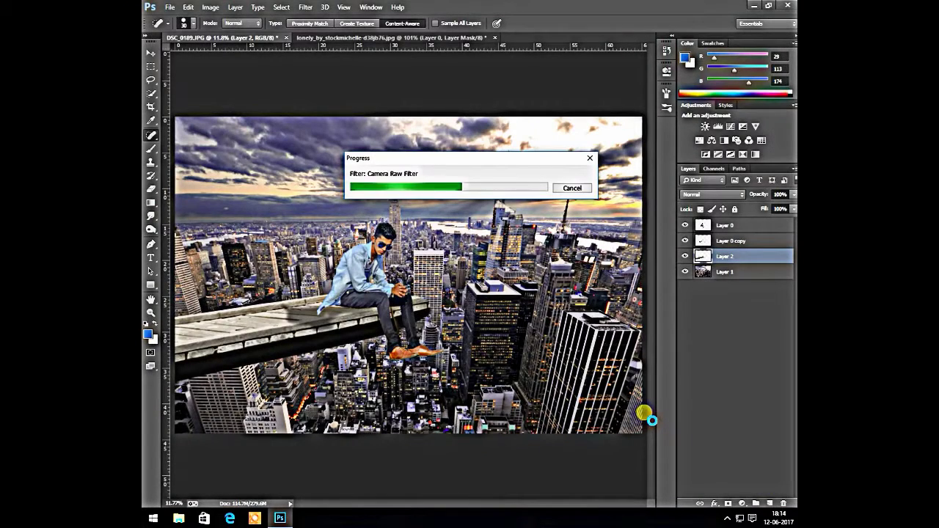
key("alt+bracketleft")
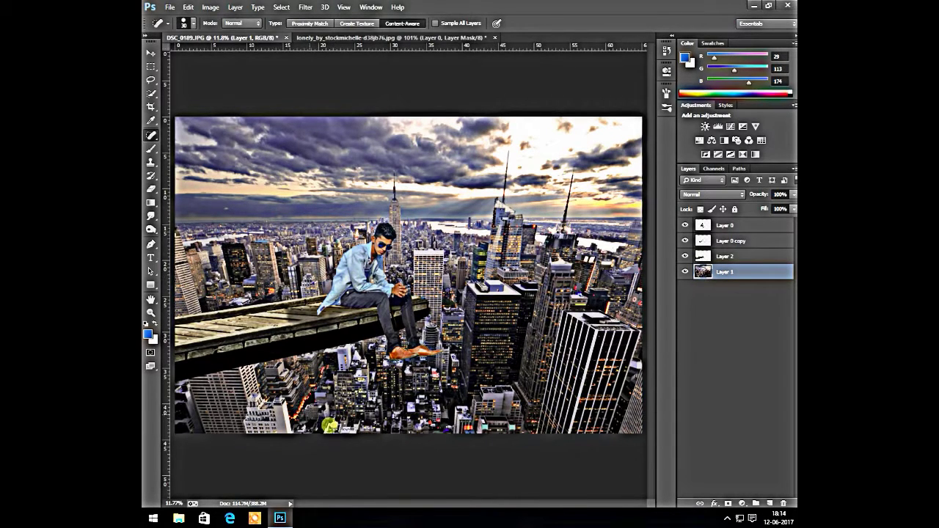
left_click(151, 53)
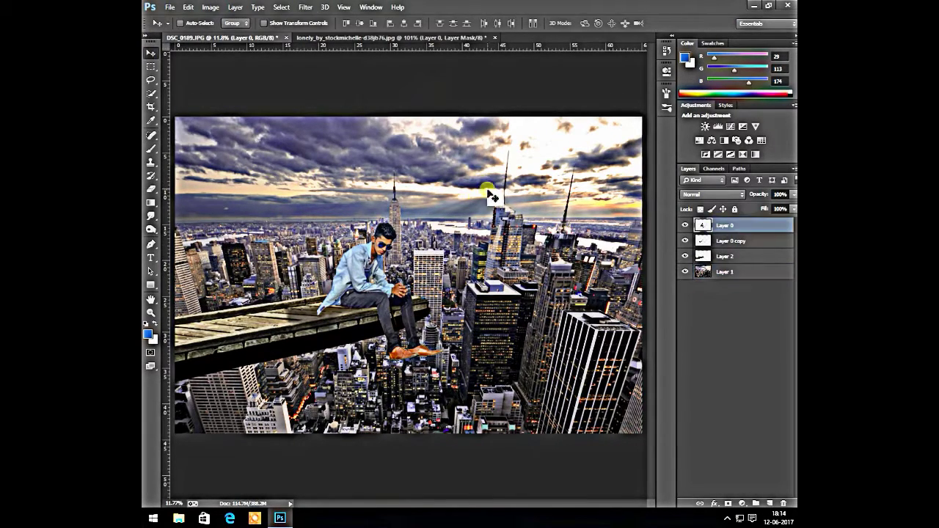
Duplicate the man's layer and launch Color Efex Pro 4 on the copy.
left_click_drag(726, 225, 769, 504)
left_click(305, 6)
left_click(471, 248)
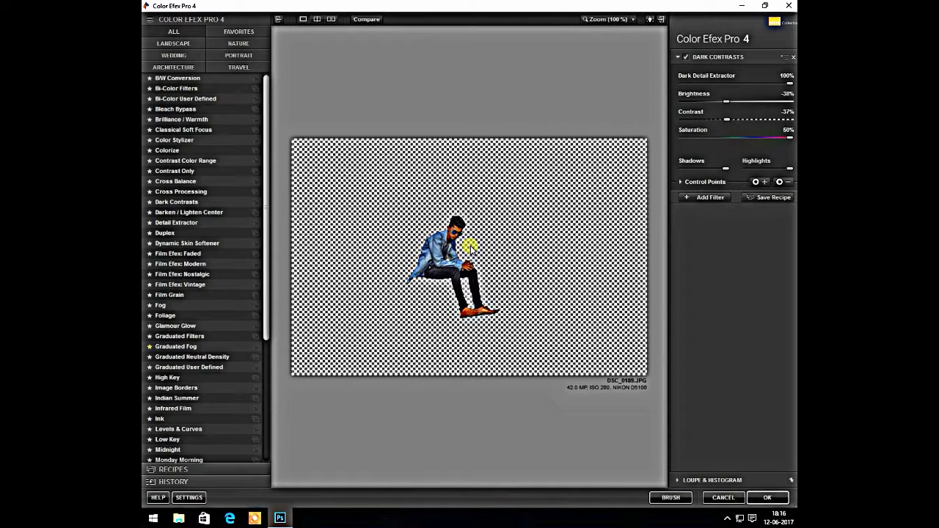
Preview B/W Conversion, Bi-Color, Classical Soft Focus and Darken/Lighten Center against Dark Contrasts.
left_click(178, 78)
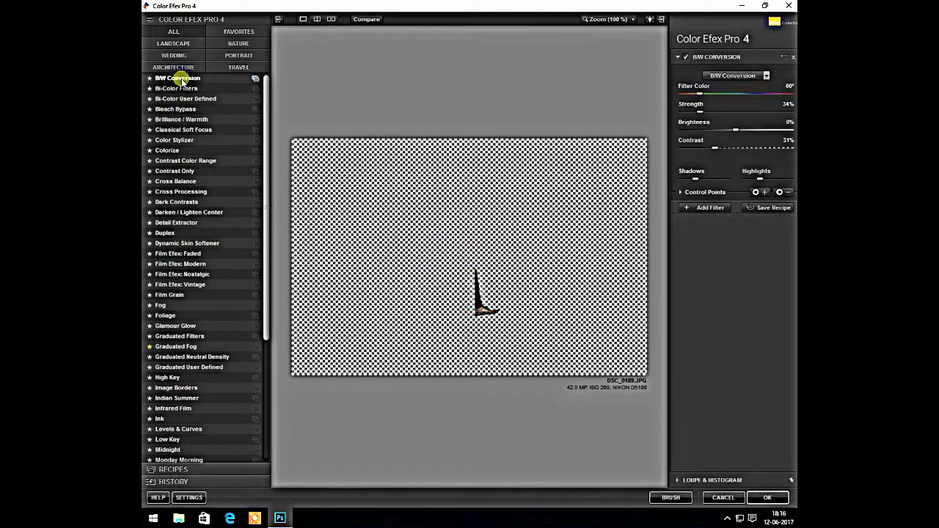
left_click(185, 98)
left_click(181, 119)
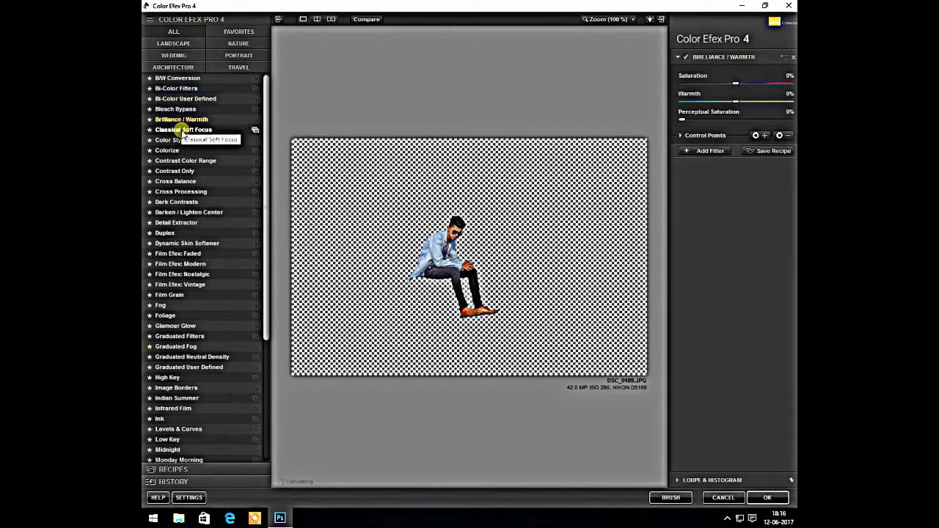
left_click(179, 212)
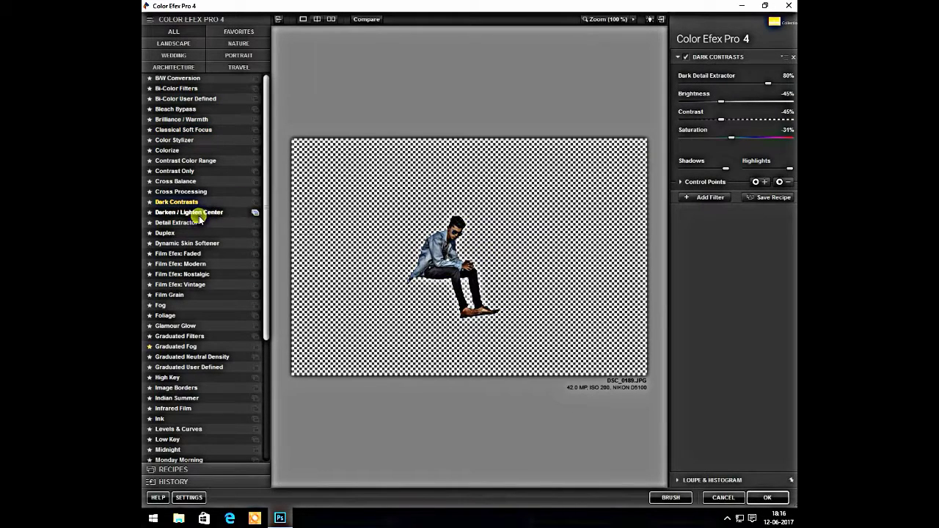
left_click(199, 213)
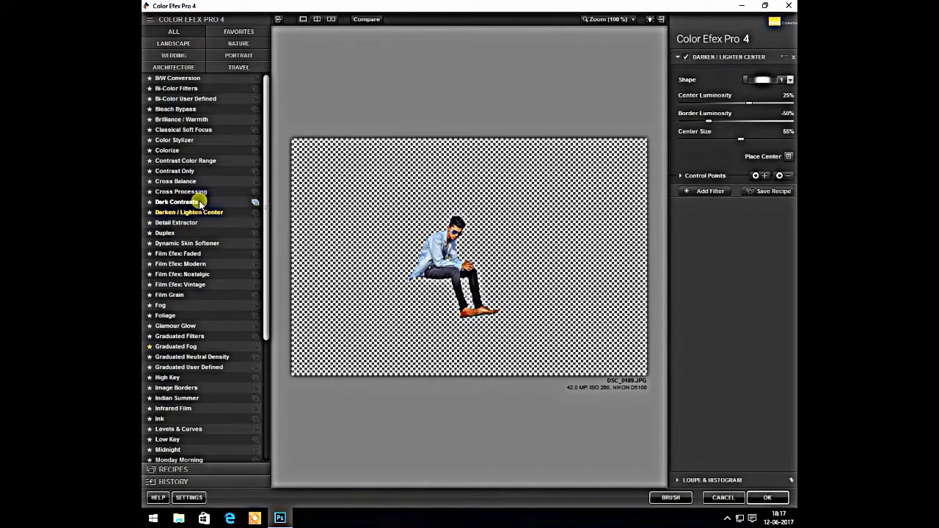
Return to Dark Contrasts with Dark Detail Extractor 100% and Brightness -23%.
key("Down")
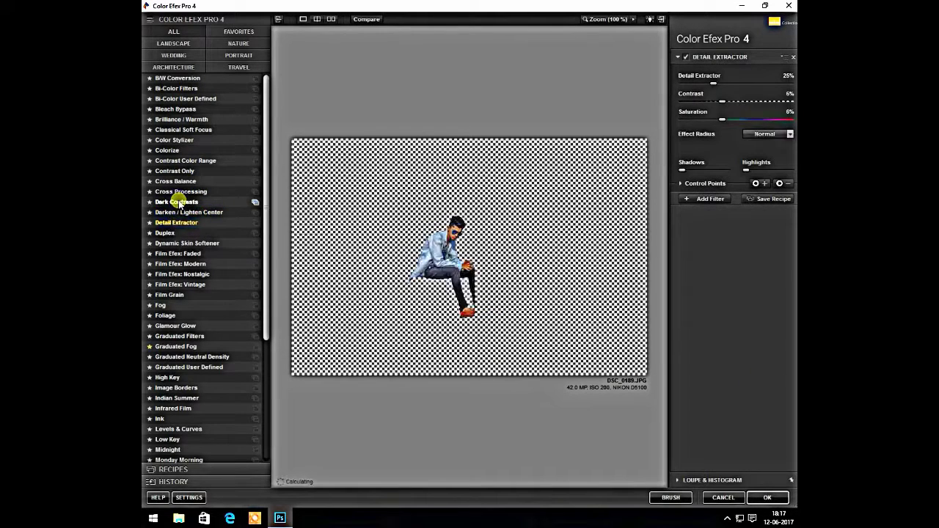
left_click(179, 203)
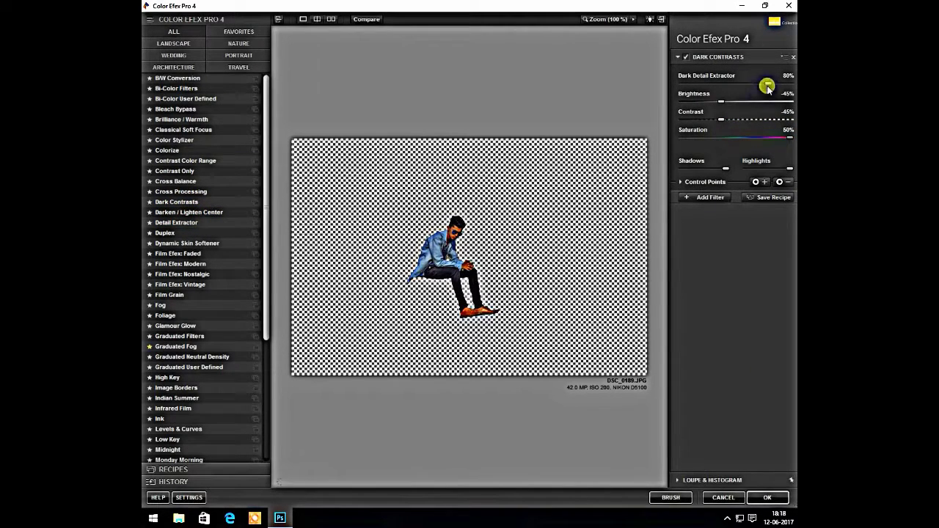
left_click_drag(767, 86, 793, 84)
left_click_drag(722, 101, 738, 100)
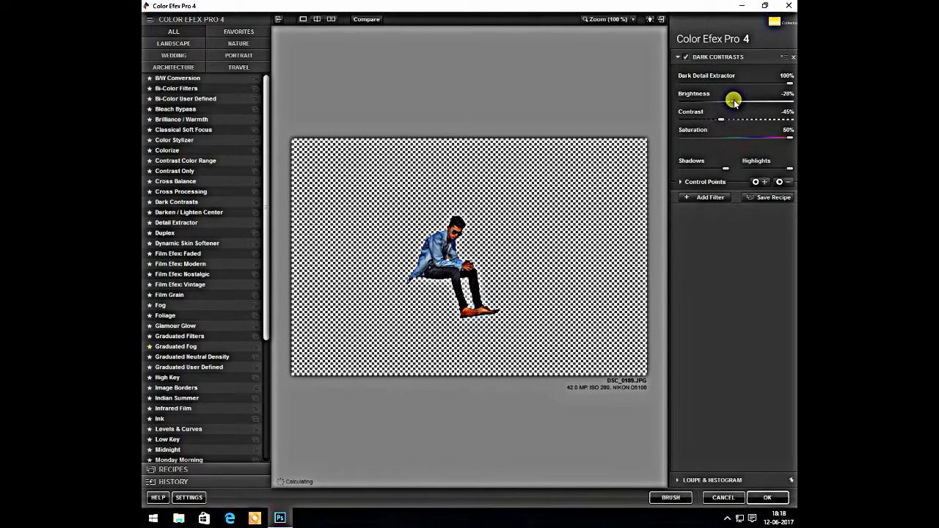
Zoom to 100% and place control points across the man's face, ear and neck.
left_click(389, 189)
left_click(542, 193)
left_click_drag(562, 193, 552, 197)
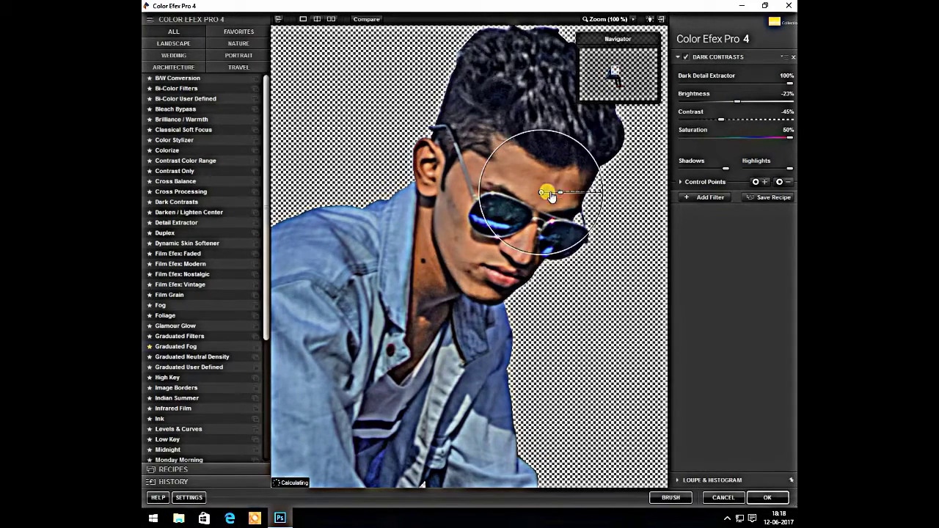
left_click(581, 183)
left_click(503, 165)
left_click(459, 199)
left_click(438, 276)
left_click(429, 320)
left_click(422, 337)
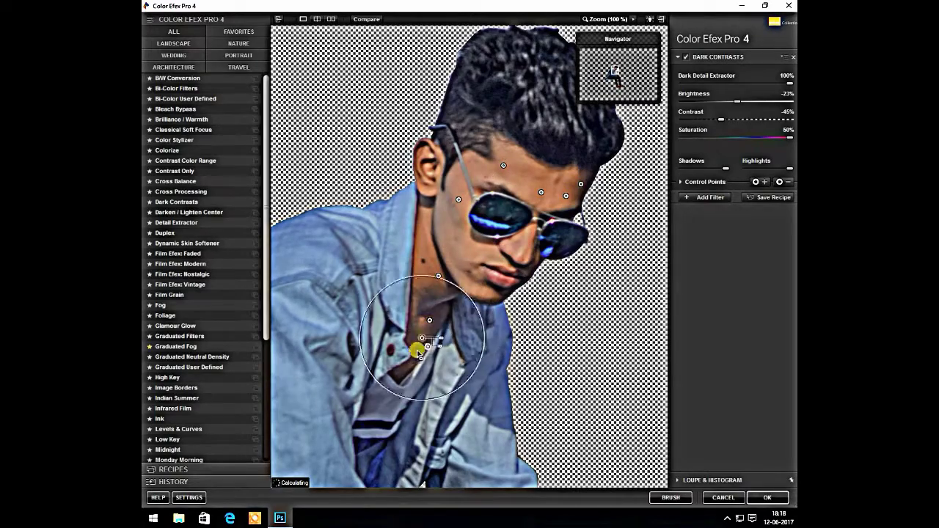
left_click_drag(422, 337, 401, 374)
left_click(424, 154)
left_click(529, 273)
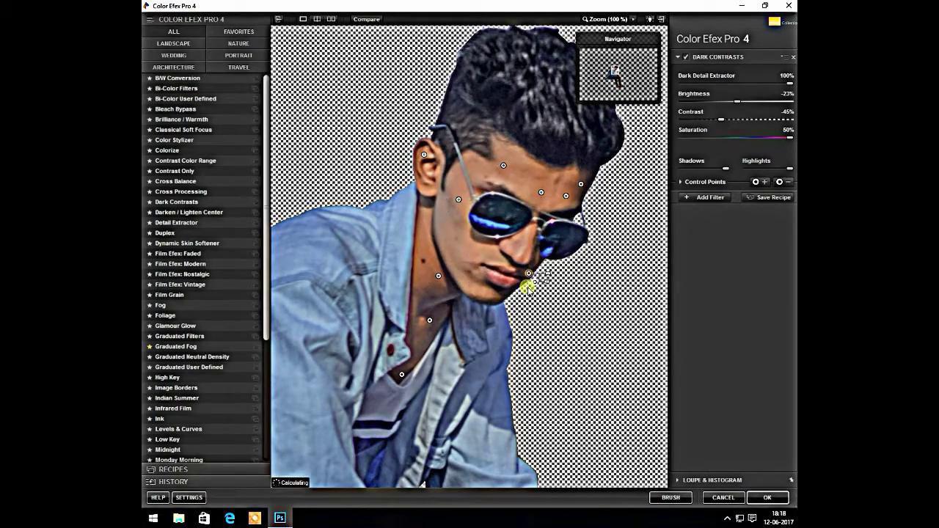
Add control points on the clasped hands and on both shoes.
key("space")
key("space")
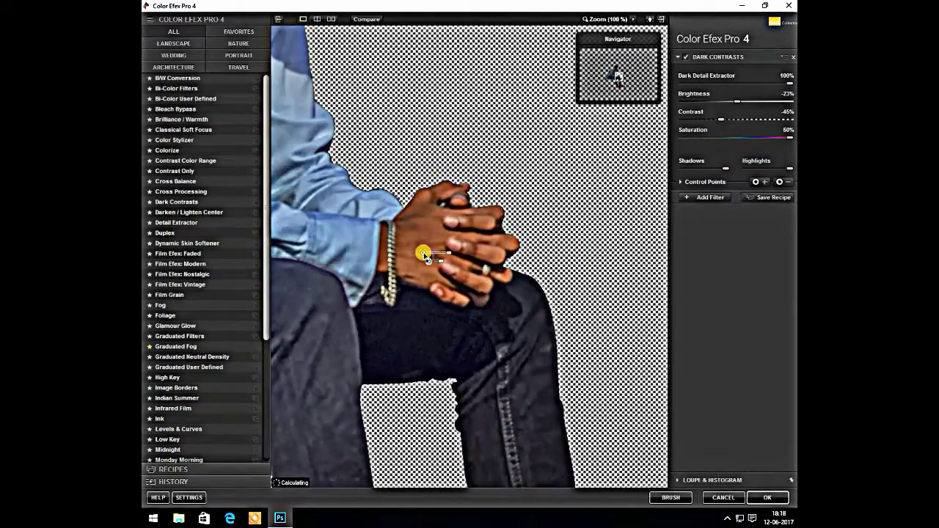
left_click(424, 255)
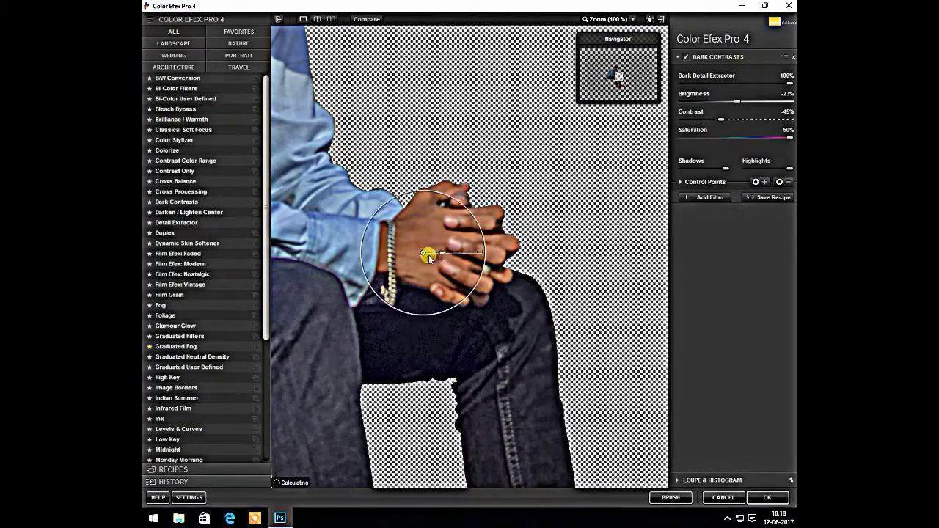
key("space")
key("space")
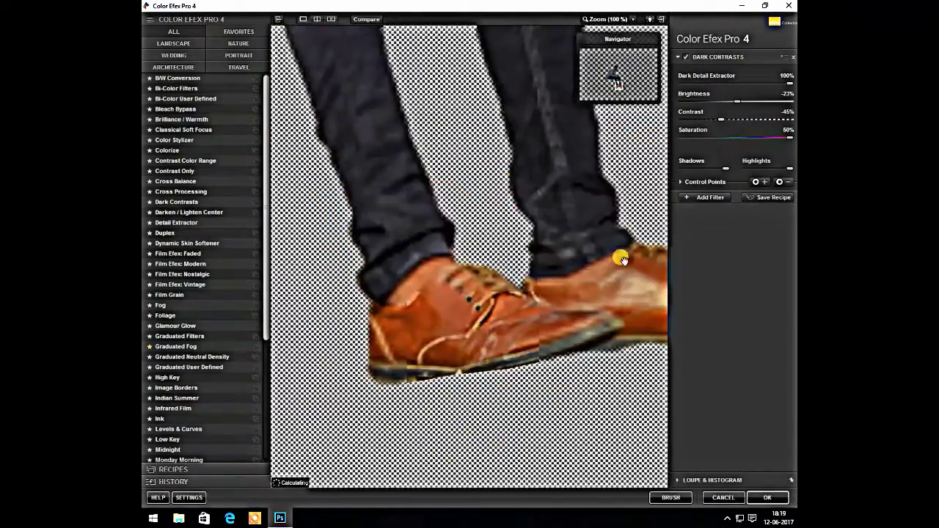
key("space")
key("space")
key("space")
key("space")
key("space")
key("space")
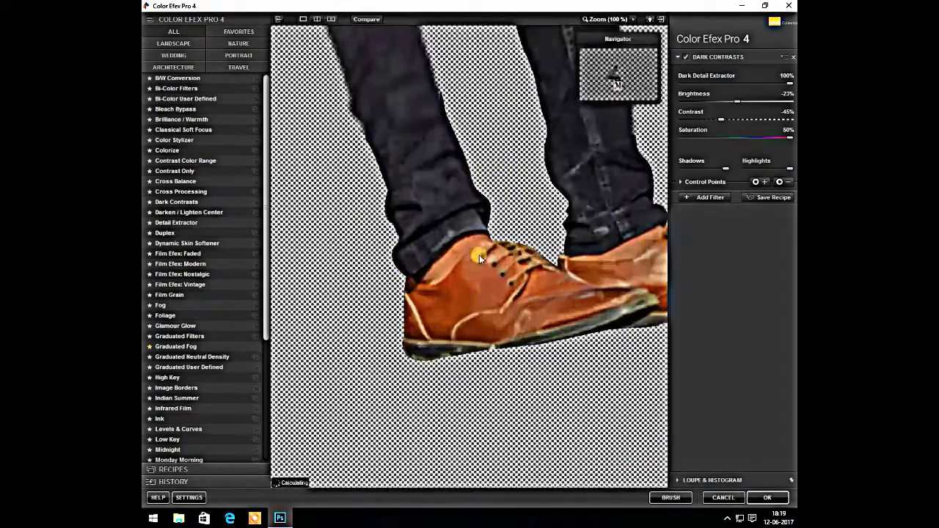
left_click_drag(480, 220, 478, 300)
left_click(448, 346)
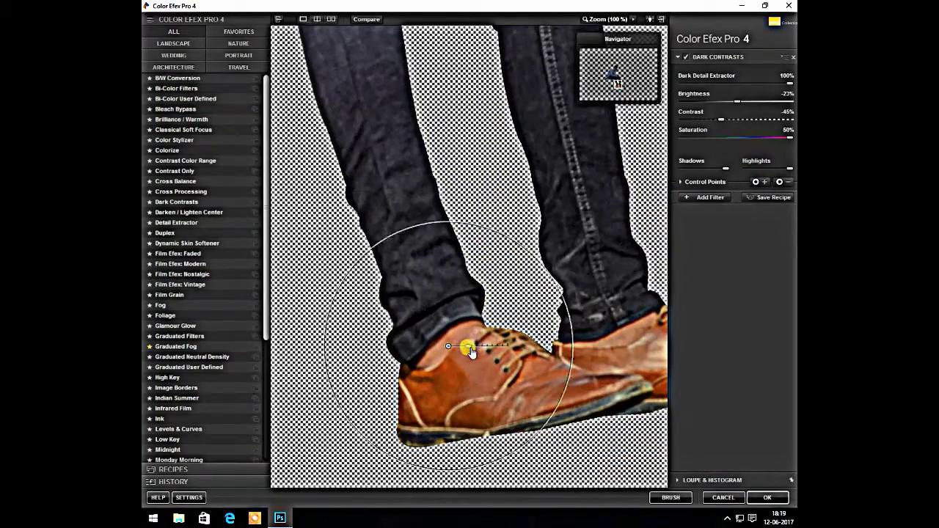
left_click(469, 328)
left_click(628, 337)
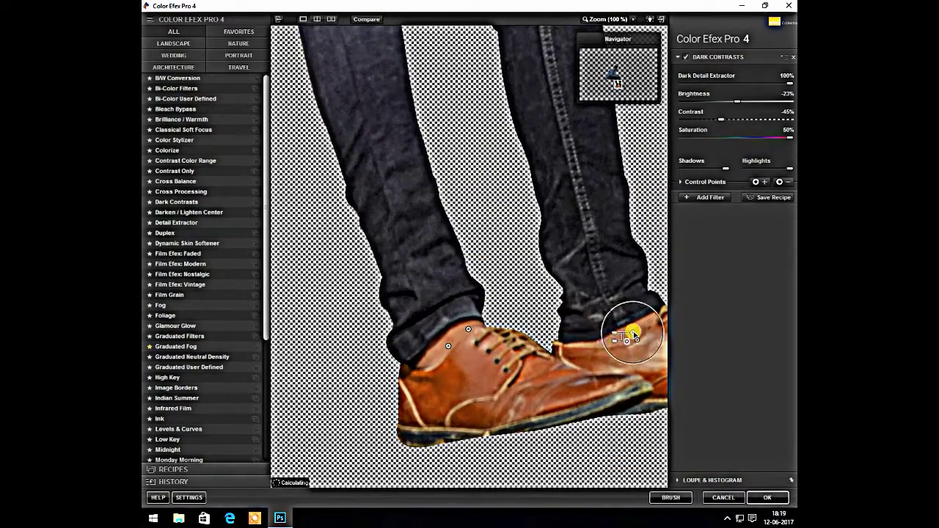
Add a second Dark Contrasts filter with Dark Detail Extractor 100% and Brightness -22%.
left_click(708, 197)
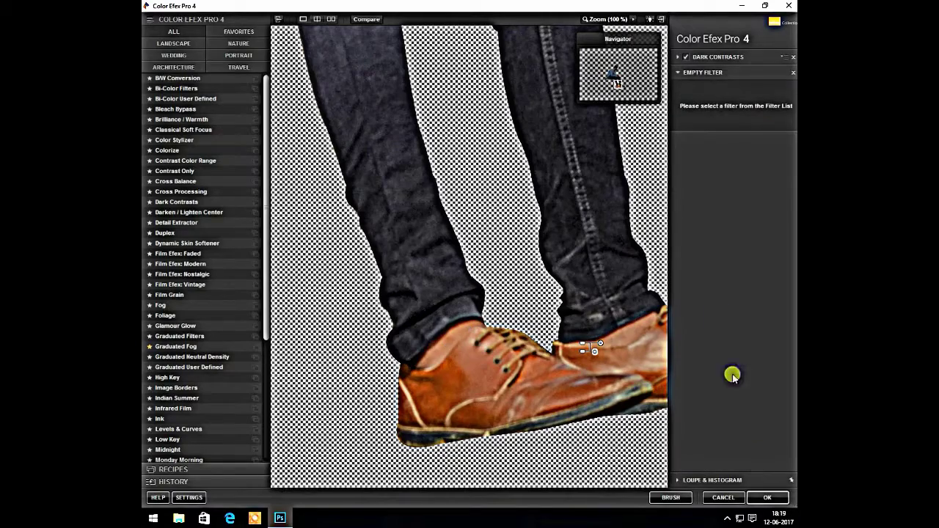
left_click(189, 202)
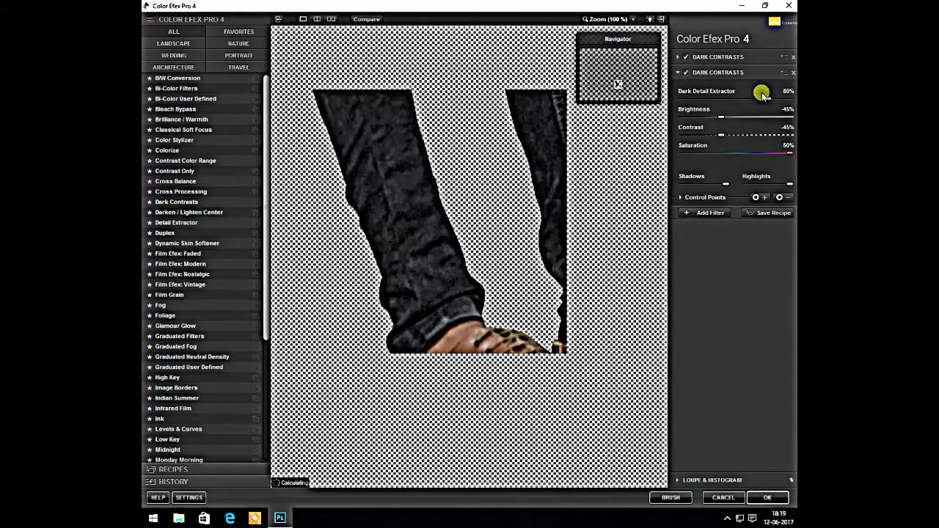
left_click_drag(763, 94, 790, 97)
left_click_drag(722, 117, 737, 117)
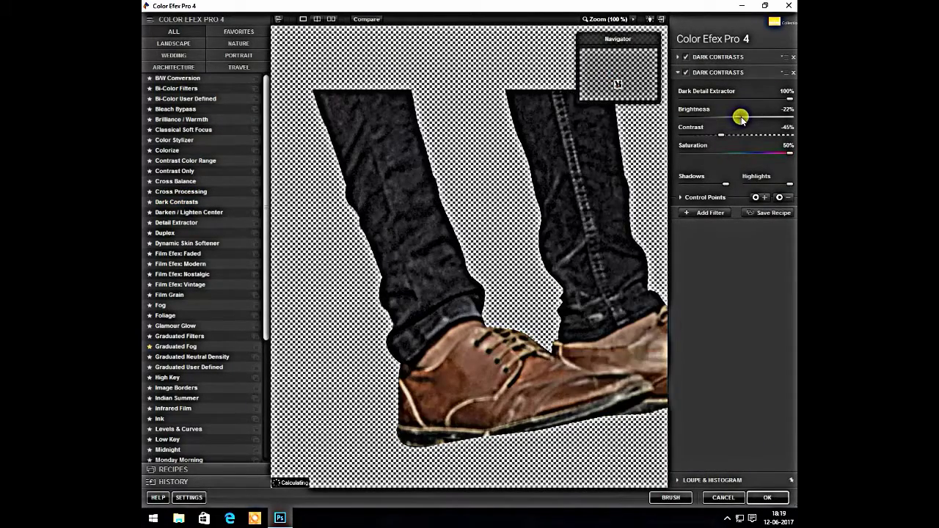
Place effect-removing control points on both shoes and the hands.
left_click(779, 197)
left_click(447, 344)
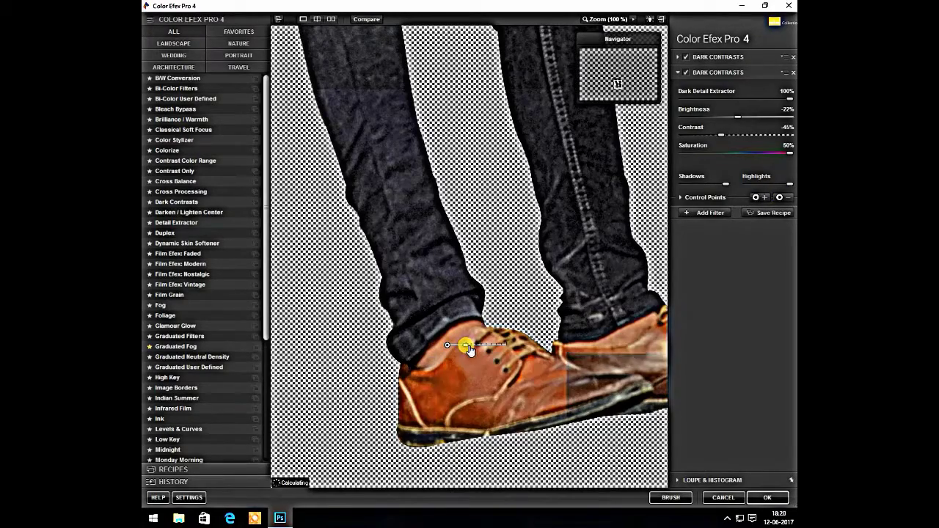
left_click_drag(444, 350, 635, 340)
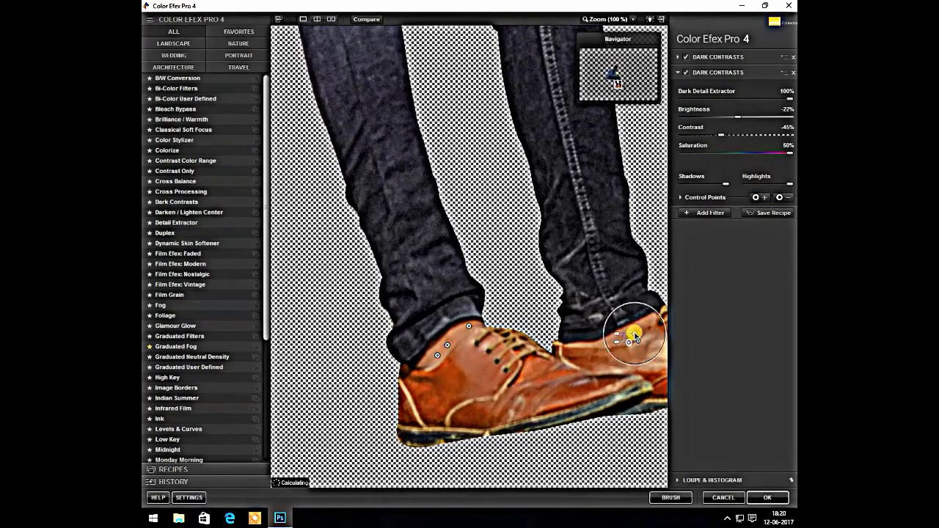
scroll(474, 310, "up", 5)
scroll(533, 267, "up", 3)
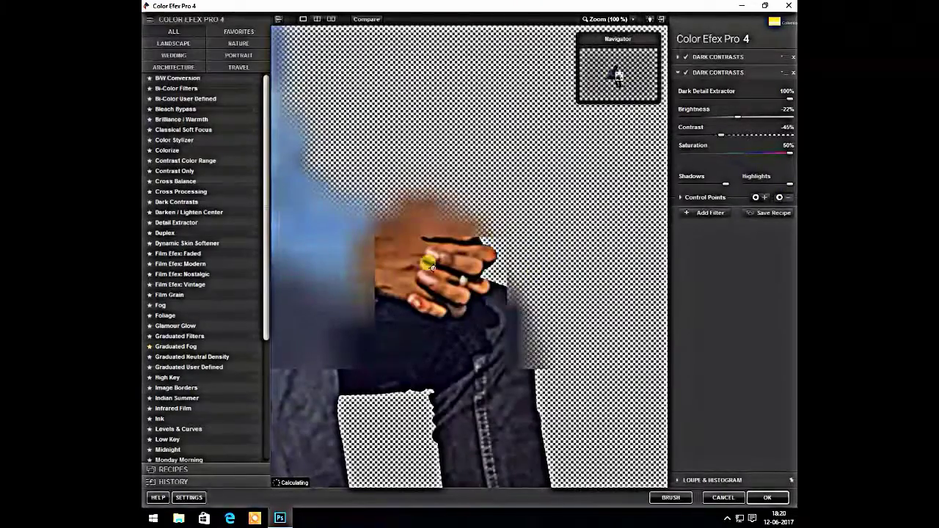
left_click(418, 254)
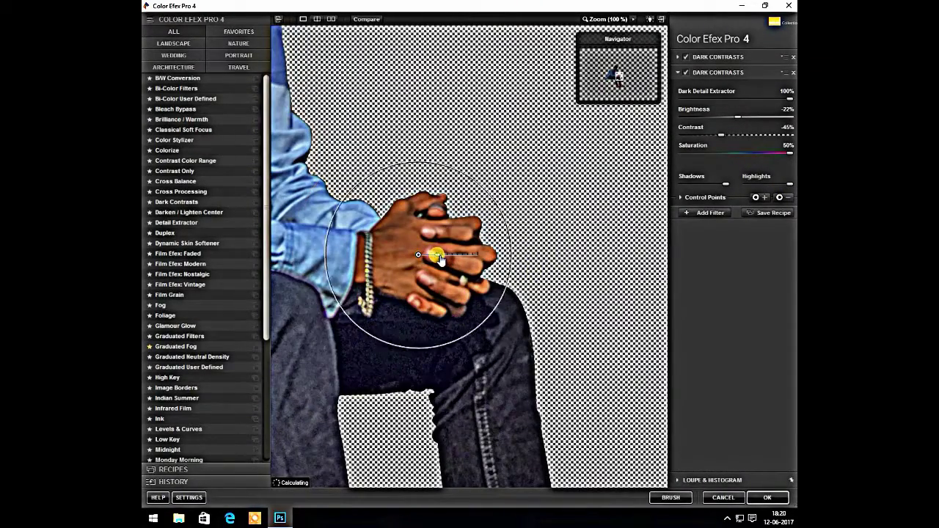
scroll(477, 373, "up", 3)
scroll(502, 349, "up", 3)
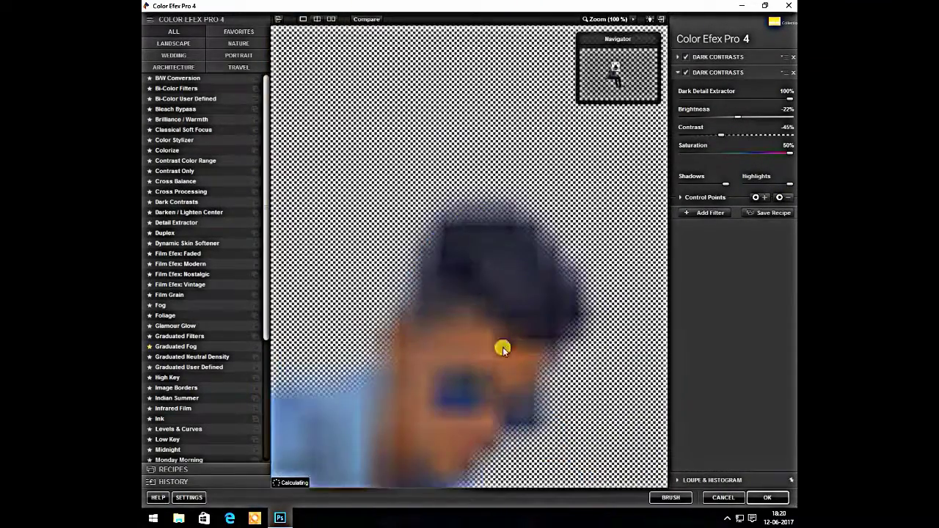
scroll(504, 272, "up", 3)
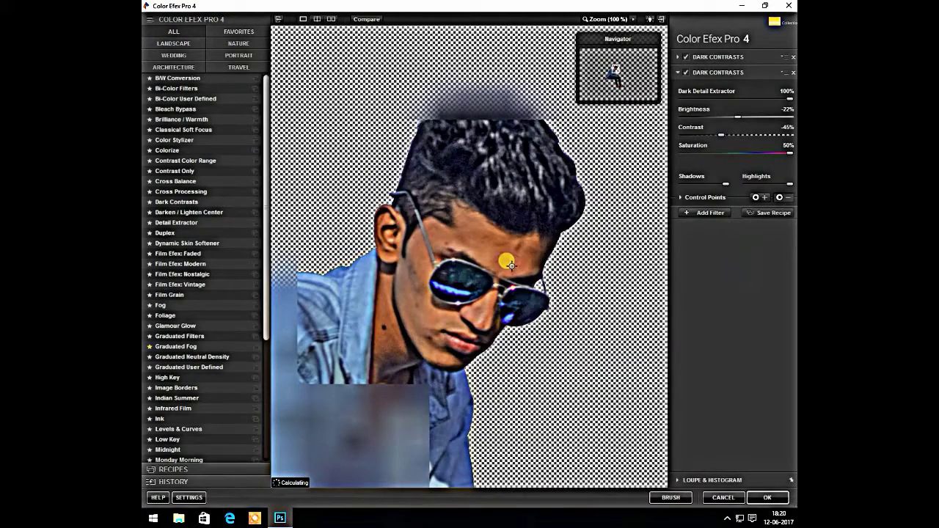
Add control points across the face and chin, then add a Detail Extractor filter.
left_click(506, 260)
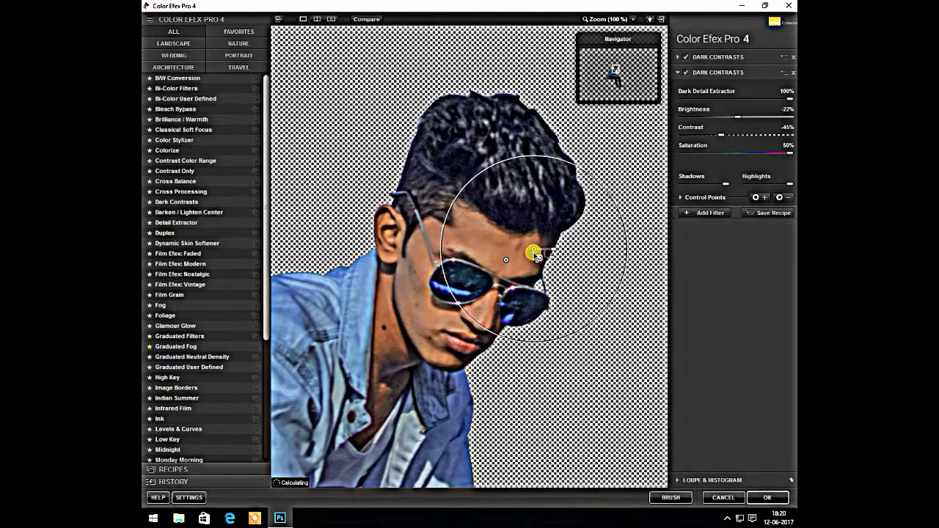
left_click(466, 231)
left_click(419, 271)
left_click(460, 356)
left_click(488, 323)
left_click(492, 333)
left_click(416, 376)
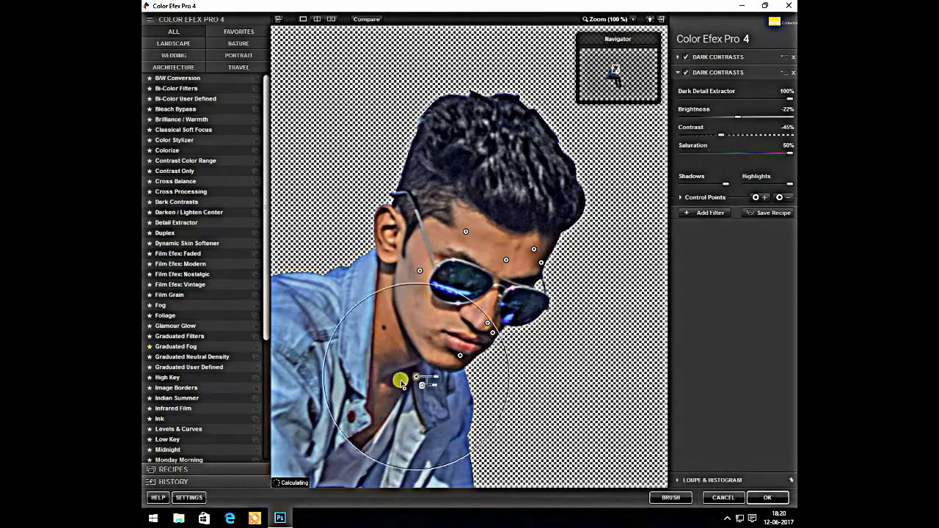
left_click_drag(401, 383, 366, 437)
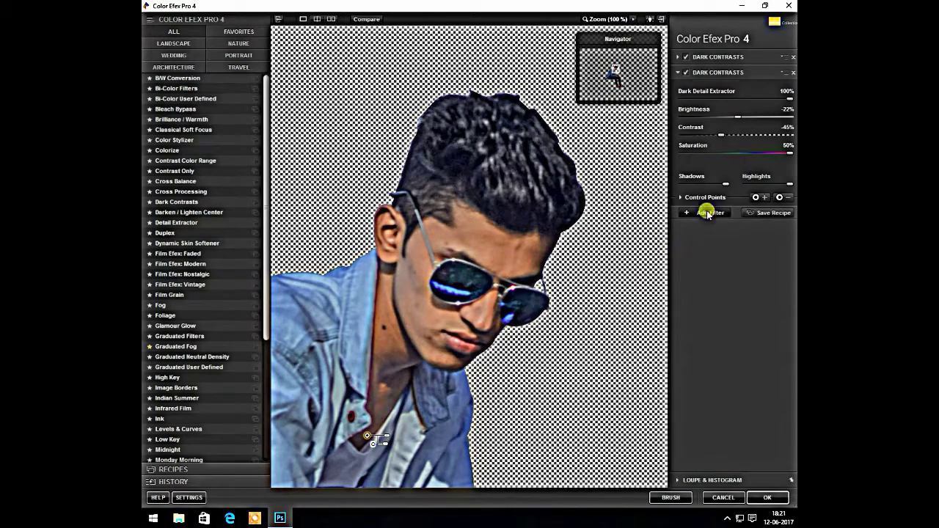
left_click(706, 213)
left_click(168, 223)
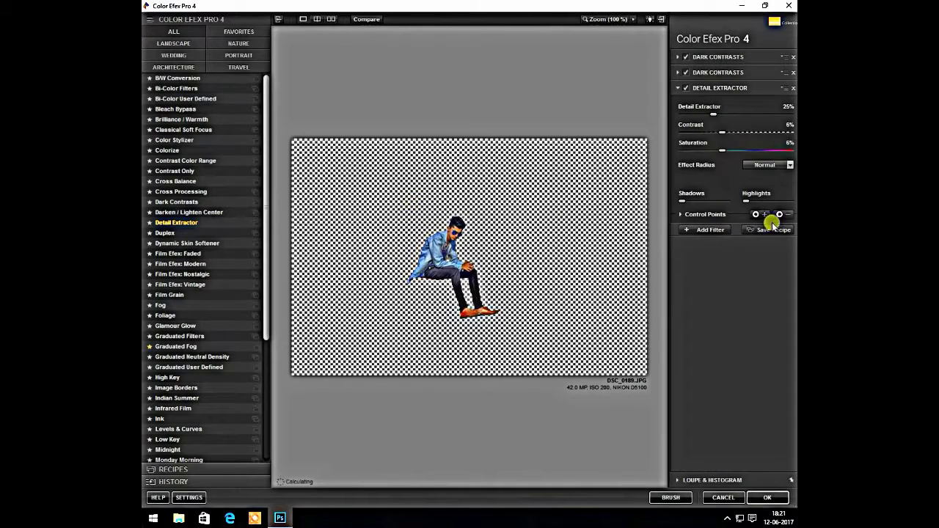
Set Detail Extractor to 12% with 40% saturation, add a foot control point, and apply.
left_click_drag(722, 150, 739, 149)
left_click_drag(713, 114, 700, 116)
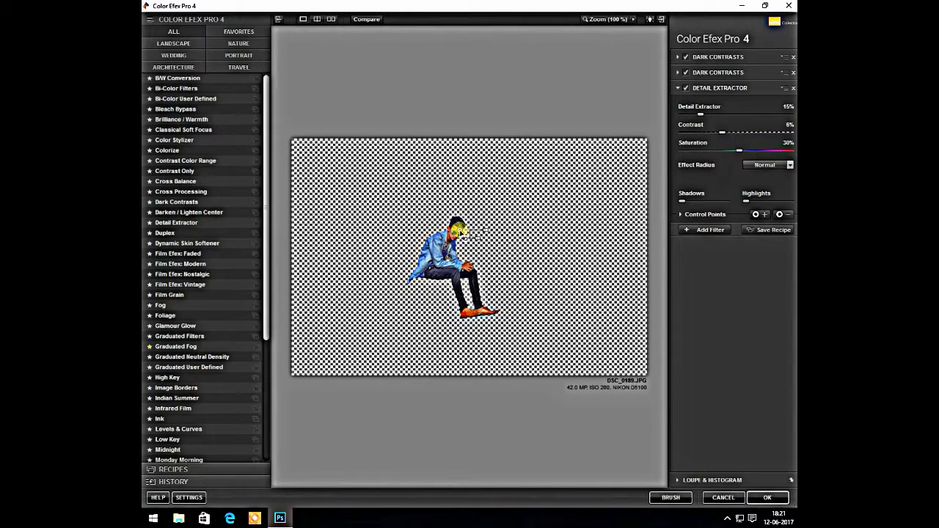
left_click_drag(462, 232, 480, 310)
left_click(732, 88)
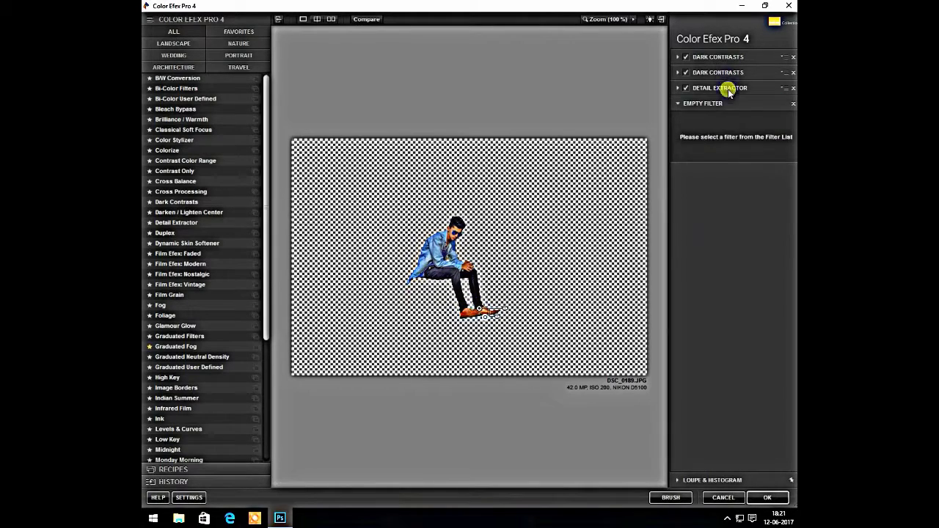
left_click_drag(739, 150, 746, 150)
left_click_drag(700, 115, 697, 115)
left_click(767, 498)
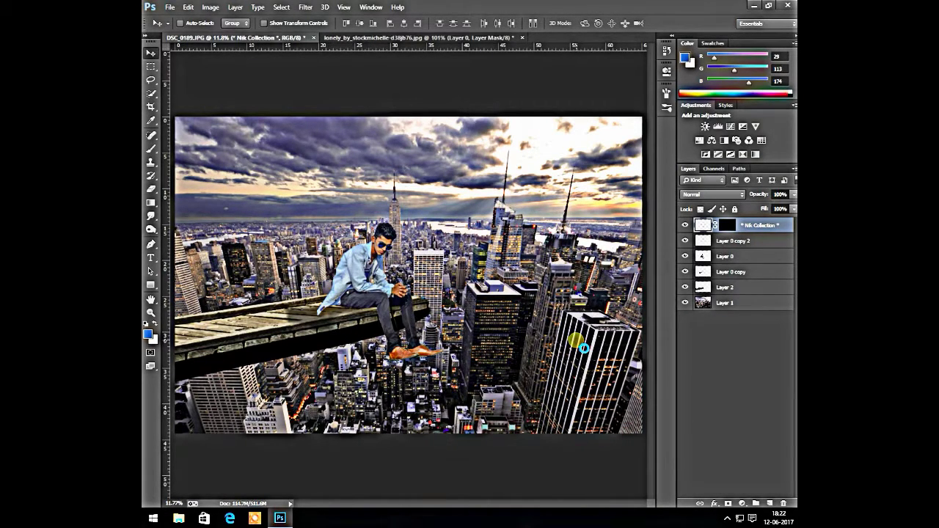
Reapply the last Color Efex Pro filter to the Nik Collection layer.
key("ctrl+f")
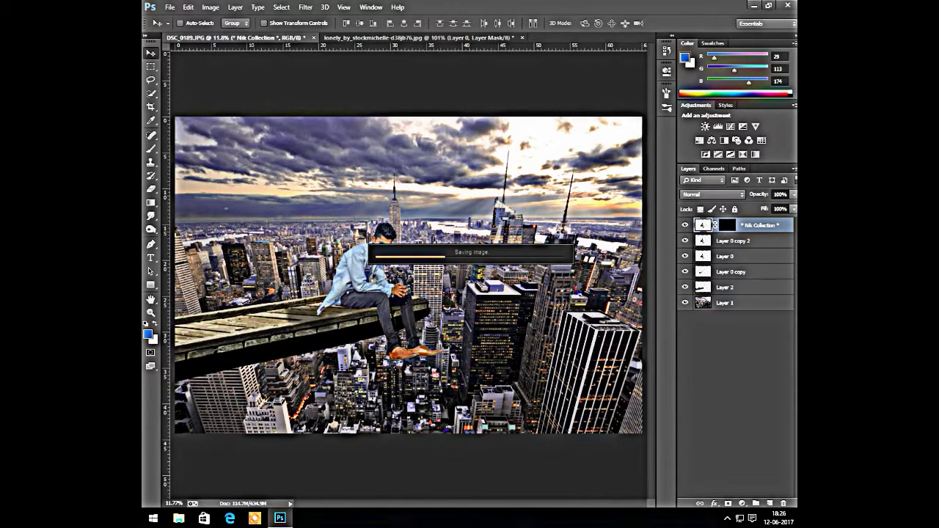
Raise the Photoshop.exe process priority in Task Manager, then close Task Manager.
key("ctrl+shift+Escape")
right_click(310, 196)
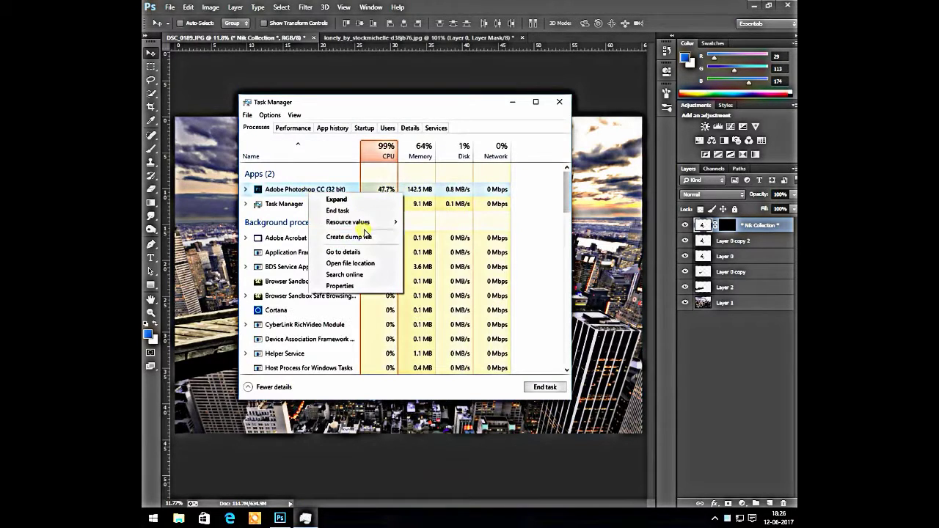
left_click(338, 251)
right_click(338, 362)
left_click(449, 404)
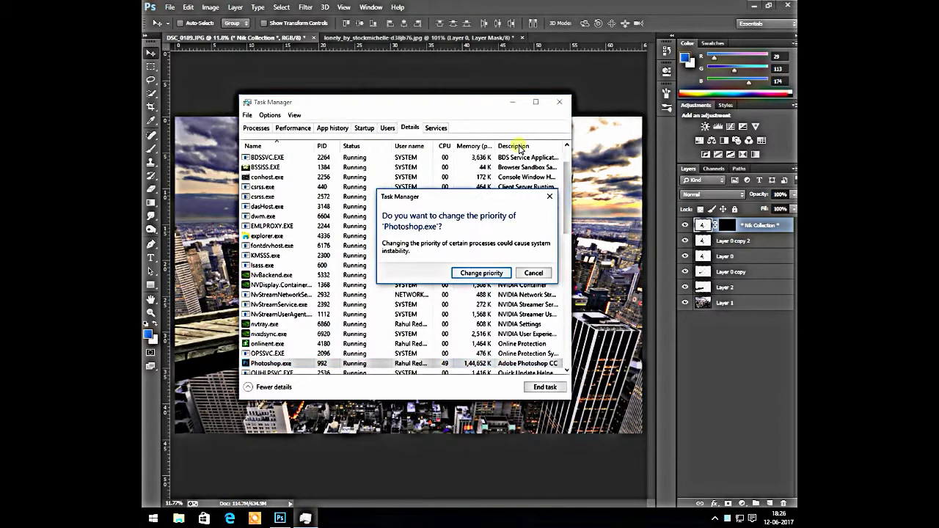
key("Return")
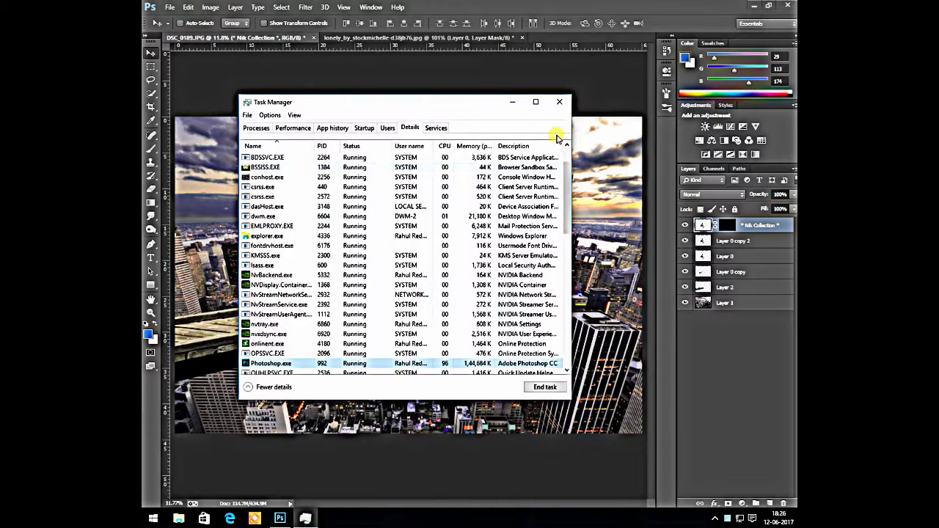
left_click(555, 143)
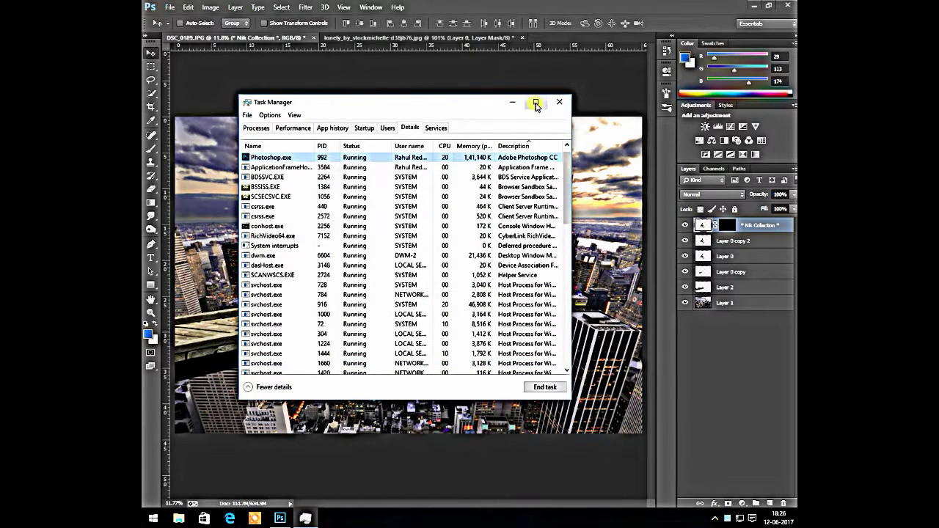
left_click(559, 102)
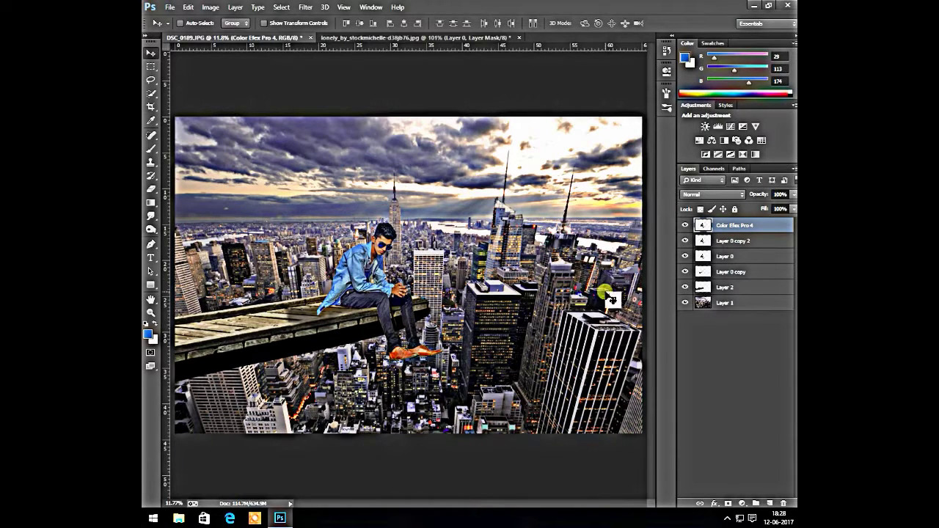
Grade Layer 1 in Camera Raw: Exposure -0.70, Contrast -100, Highlights -18, Shadows +6, Blacks -37, Clarity +67.
left_click(725, 304)
left_click(305, 6)
left_click(334, 70)
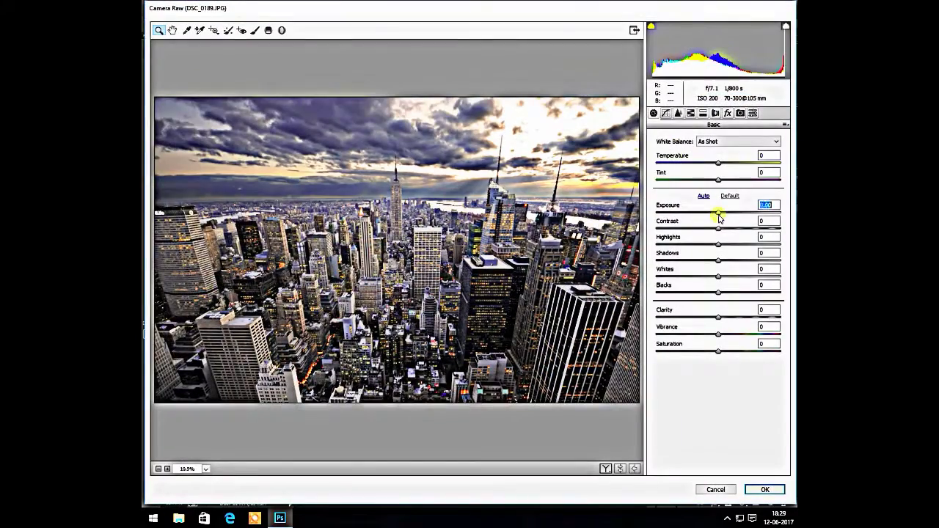
left_click_drag(718, 214, 631, 246)
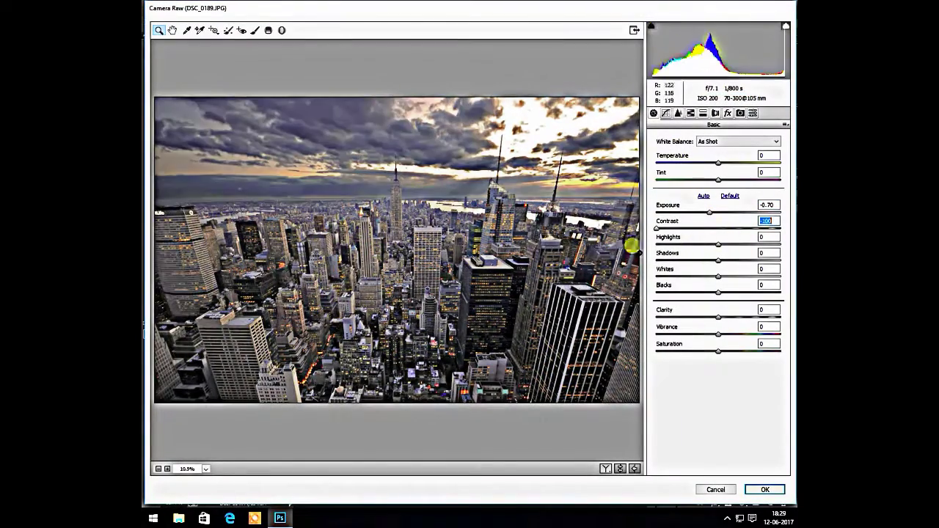
mouse_move(719, 245)
left_mouse_down()
mouse_move(708, 244)
mouse_move(735, 262)
mouse_move(722, 261)
left_mouse_up()
mouse_move(718, 292)
left_mouse_down()
mouse_move(695, 297)
mouse_move(760, 314)
left_mouse_up()
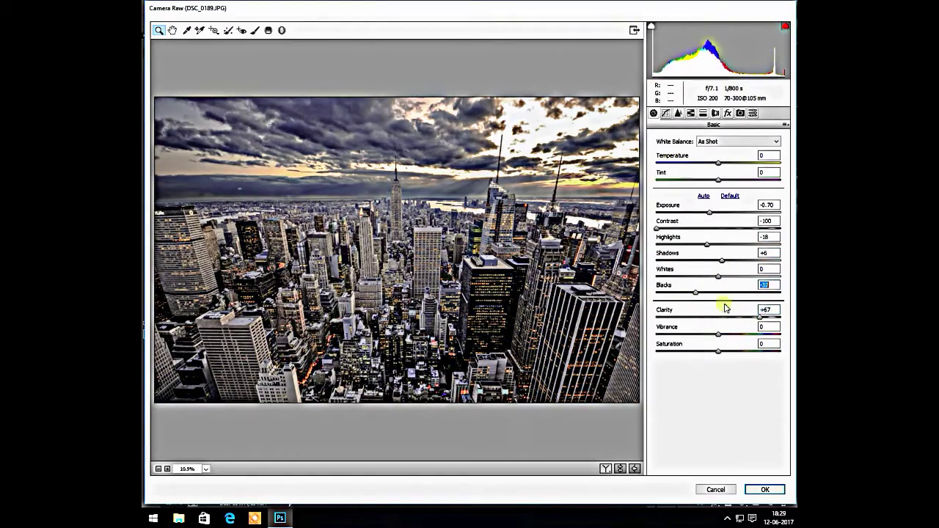
left_click(764, 490)
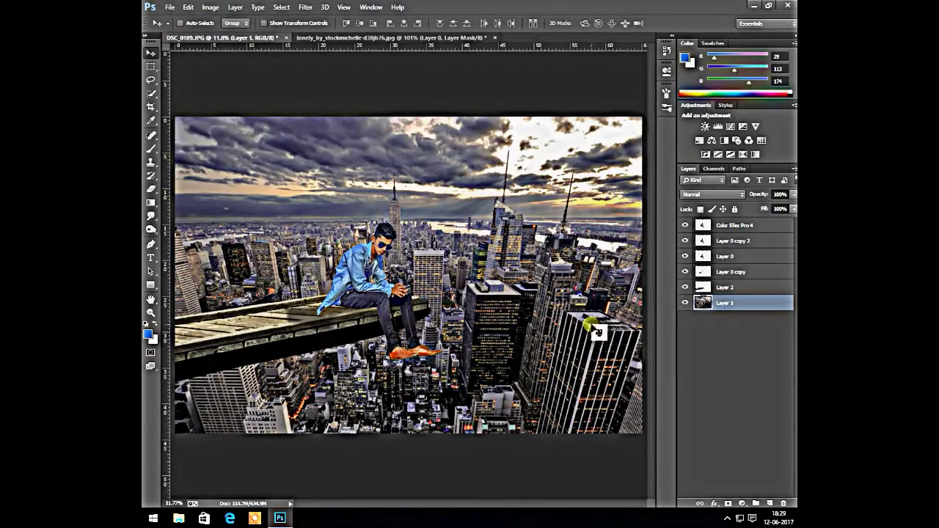
Open the orange glow image from the Lens folder and drag it into the city composite.
left_click(170, 8)
left_click(176, 34)
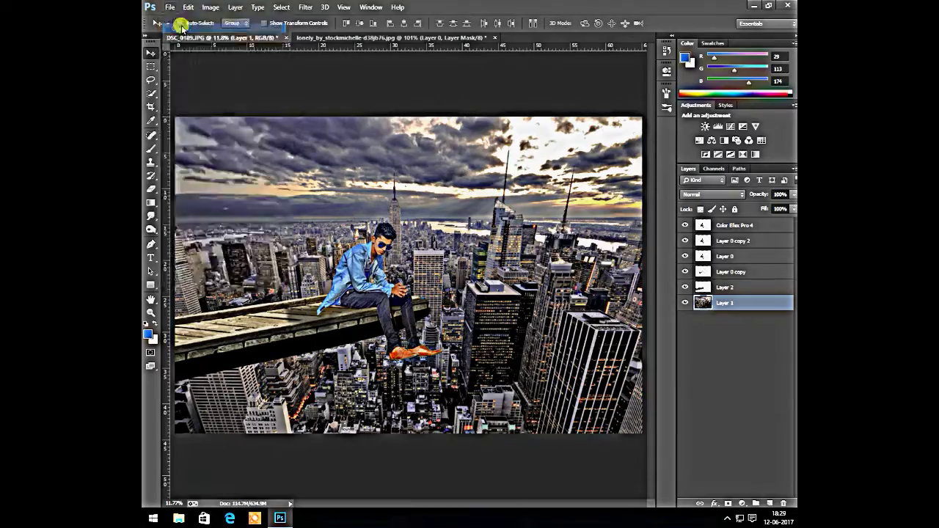
left_click(193, 150)
double_click(544, 85)
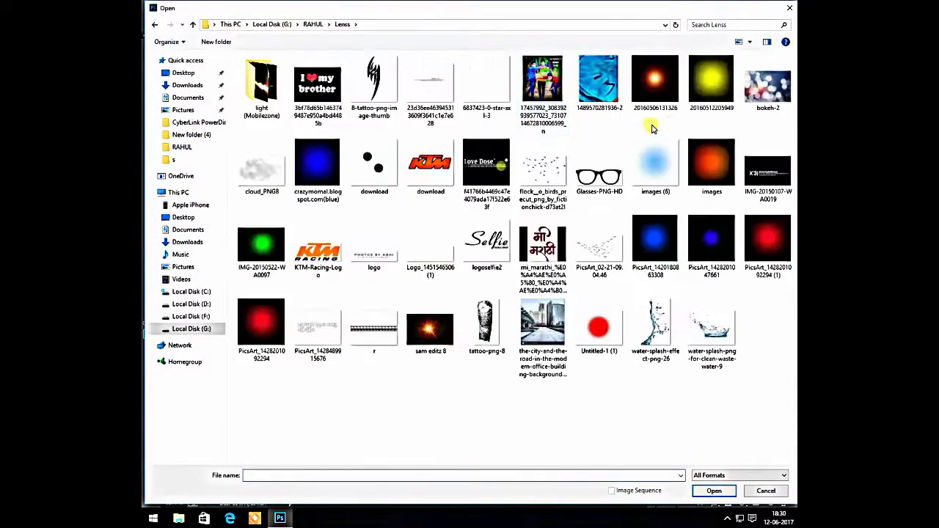
double_click(655, 81)
left_click_drag(534, 35, 513, 88)
left_click_drag(588, 198, 411, 220)
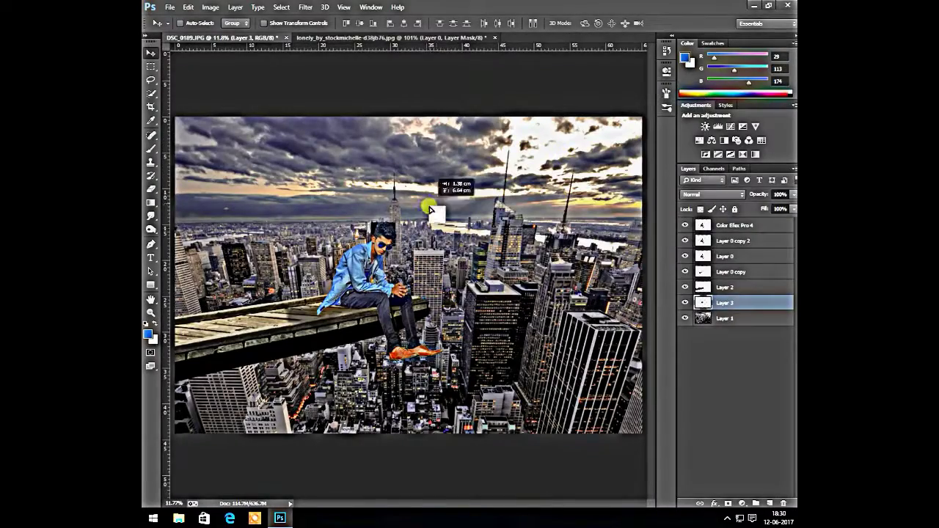
Enlarge the glow layer, blend it as Screen, and place it beside the man at 80% opacity.
key("ctrl+t")
left_click_drag(403, 257, 619, 383)
key("Return")
left_click(712, 194)
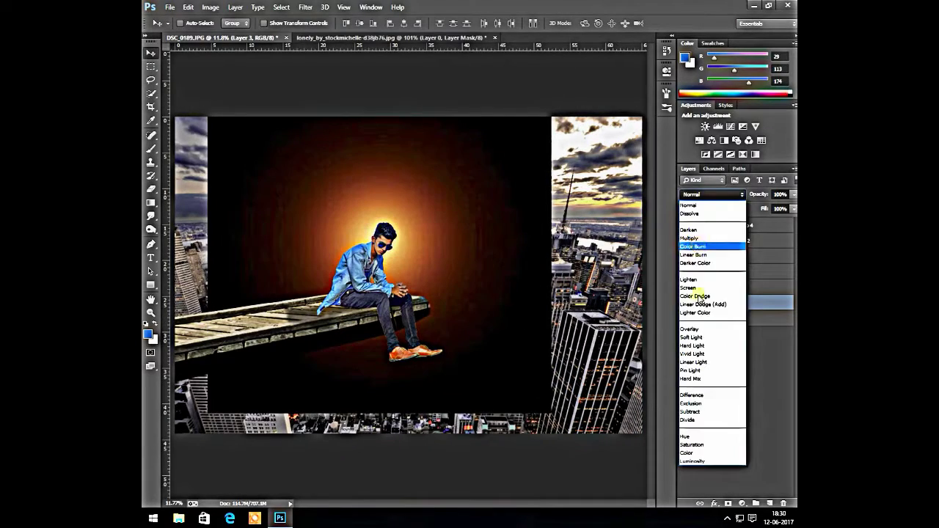
left_click(712, 245)
key("ctrl+t")
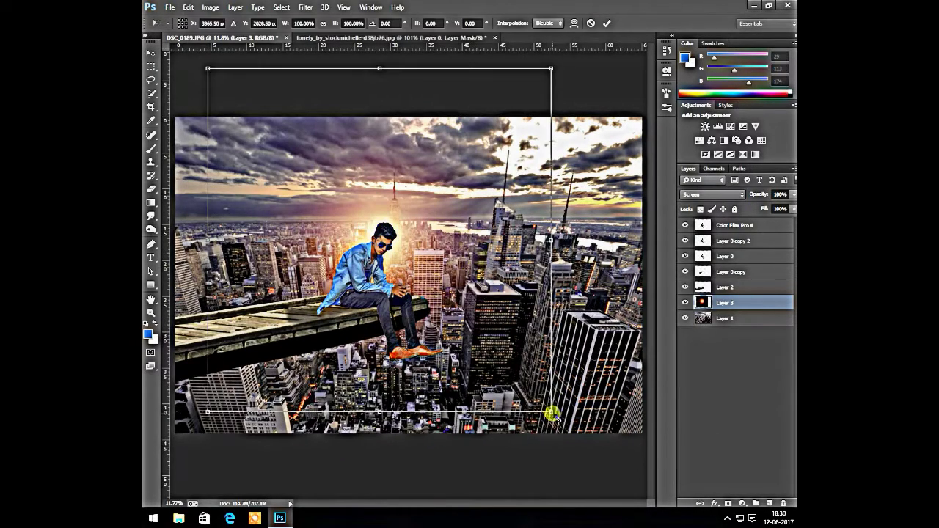
left_click_drag(551, 413, 564, 424)
key("Return")
left_click_drag(419, 191, 403, 273)
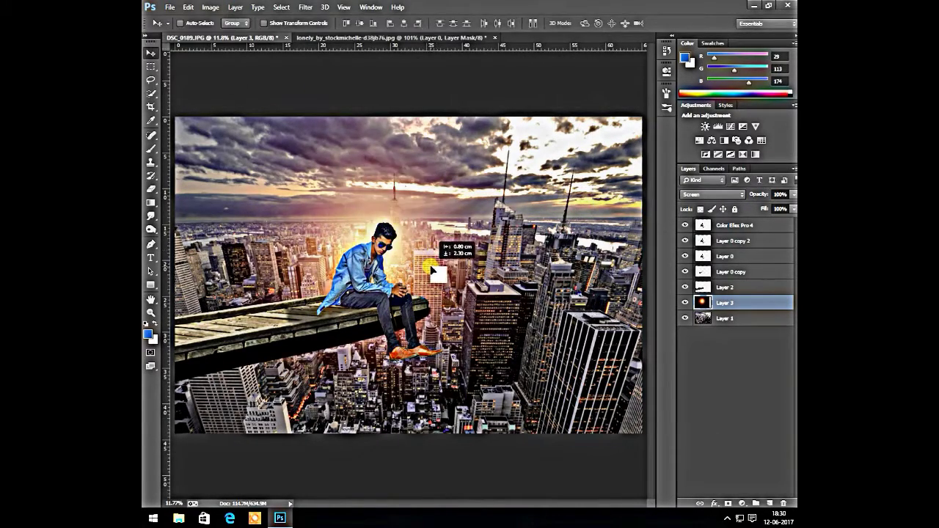
key("8")
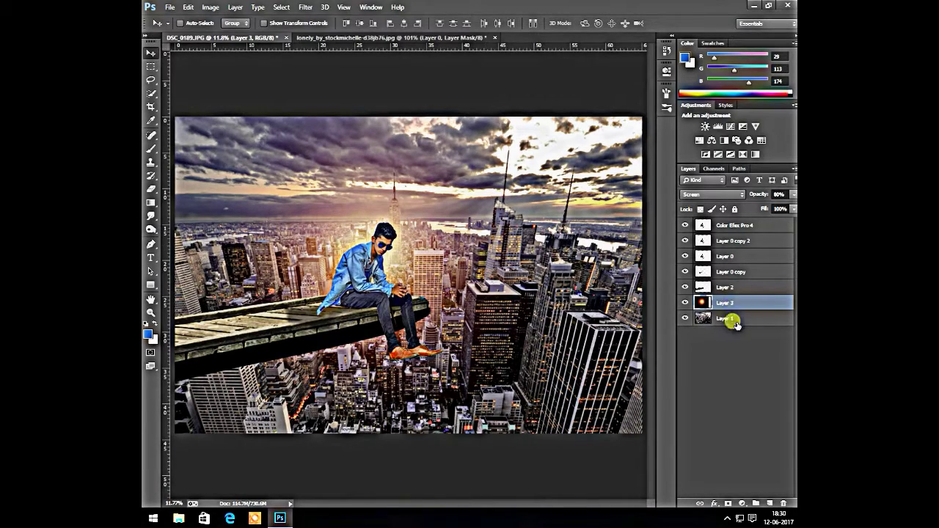
Select every layer, duplicate them, and merge the copies into one layer on top.
left_click(728, 330)
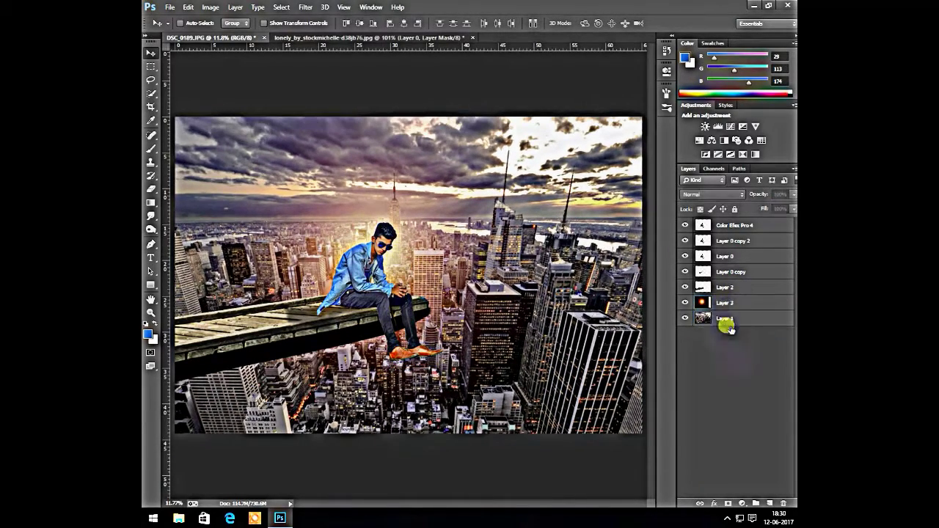
left_click(725, 318)
left_click(729, 272, "shift")
left_click(732, 226, "shift")
right_click(734, 225)
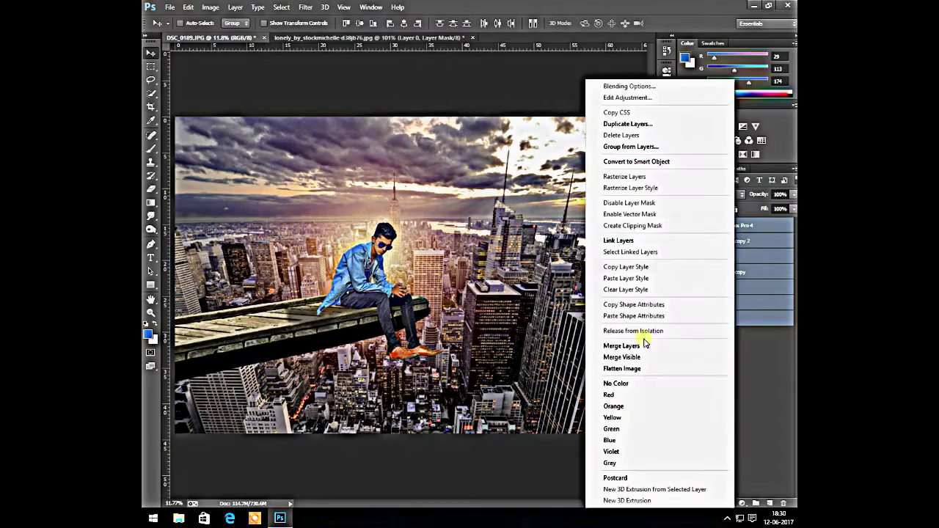
left_click(628, 124)
left_click(556, 157)
key("ctrl+e")
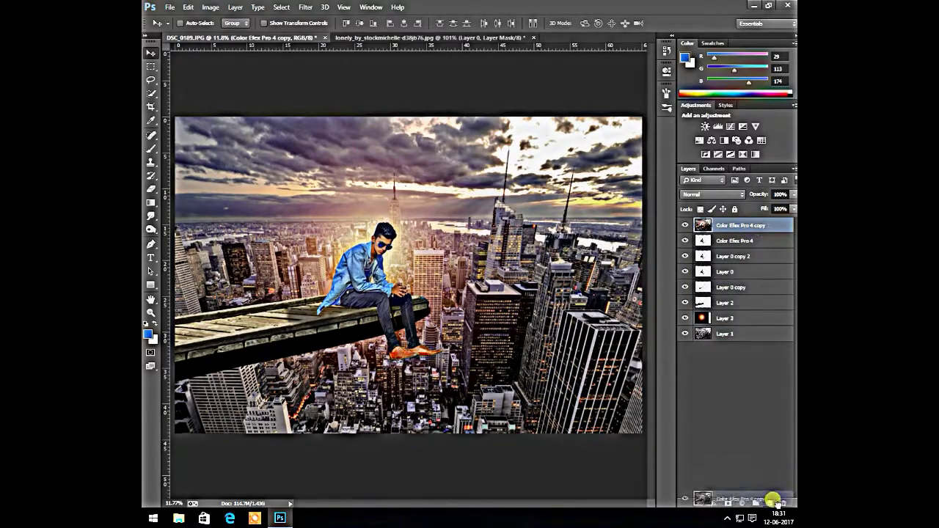
left_click(325, 7)
left_click(325, 73)
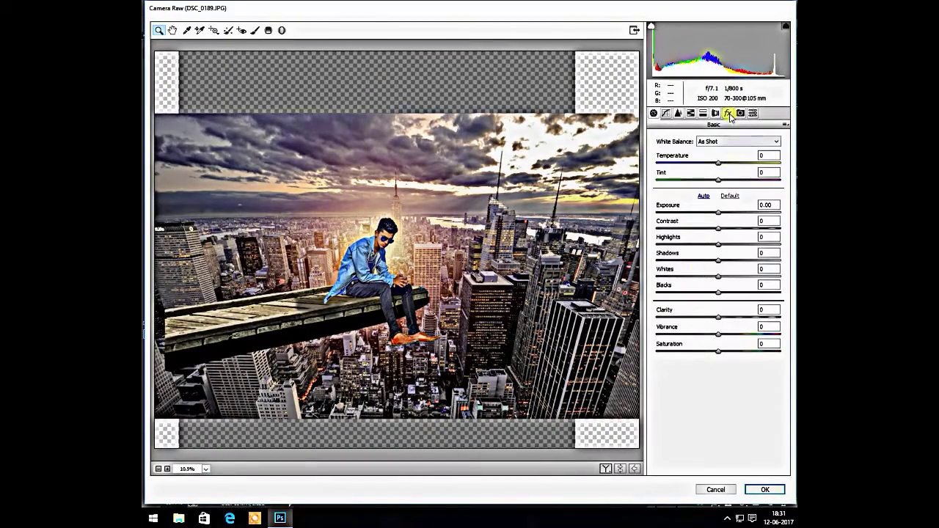
Darken the composite's edges with a -86 Post Crop Vignetting in Camera Raw.
left_click(728, 113)
left_click_drag(718, 246, 666, 246)
left_click(765, 490)
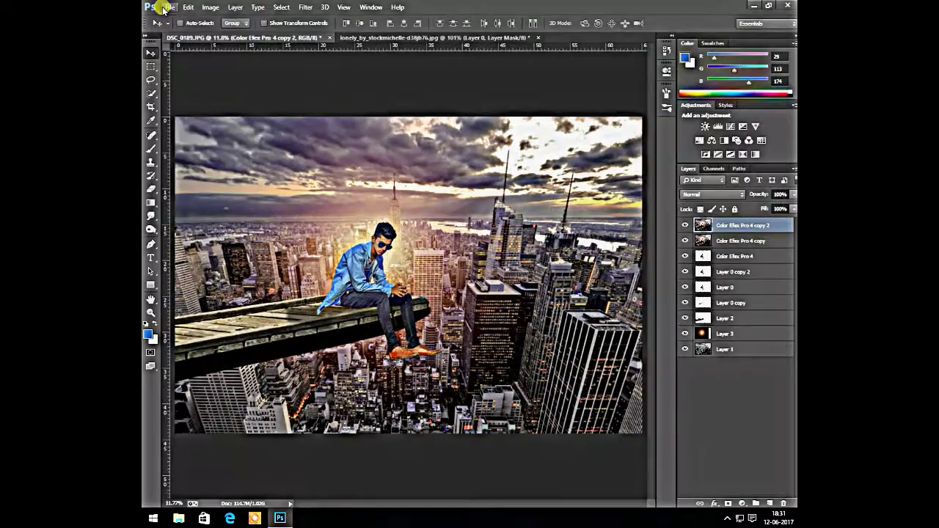
Save the composite as a DSC_0189 JPEG copy.
left_click(163, 7)
left_click(184, 103)
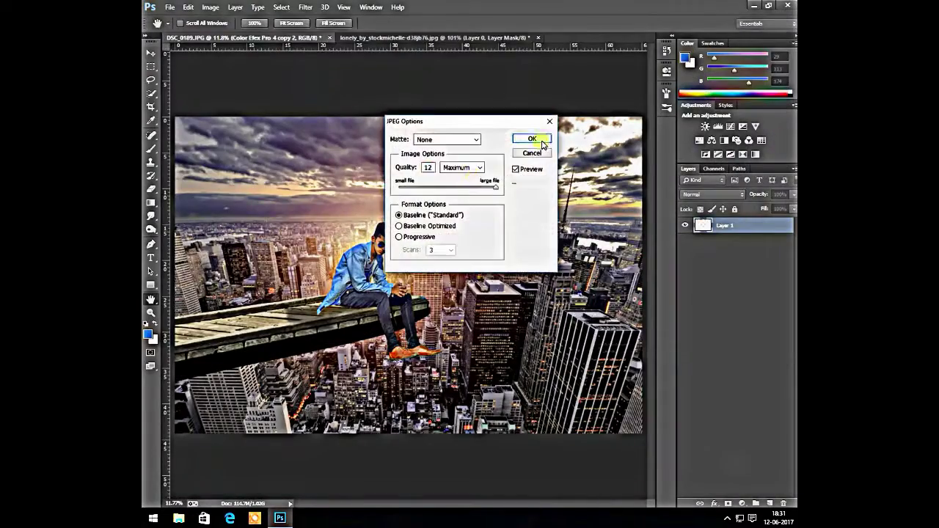
left_click(542, 143)
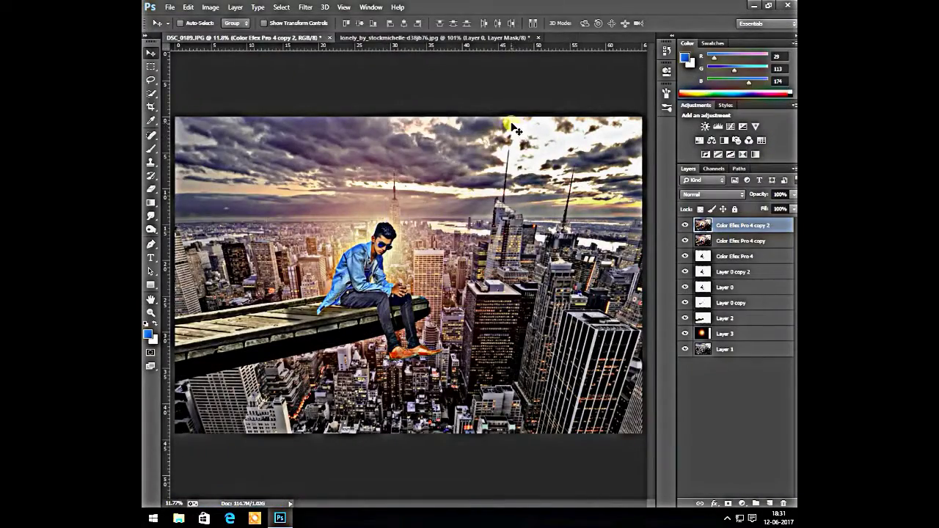
key("ctrl+o")
Open DSC_0189, duplicate the Background, and grade it with Temperature +18 and a -83 vignette.
double_click(424, 247)
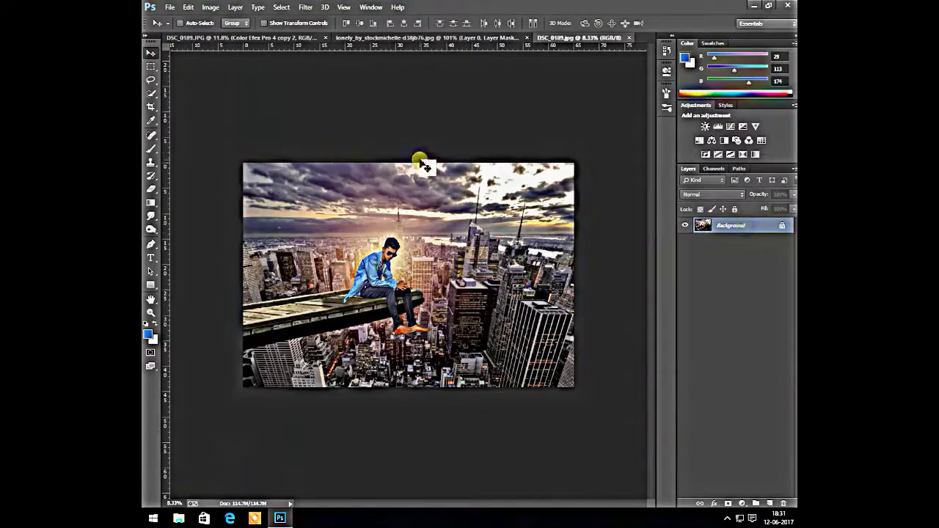
left_click_drag(734, 225, 770, 503)
left_click(303, 7)
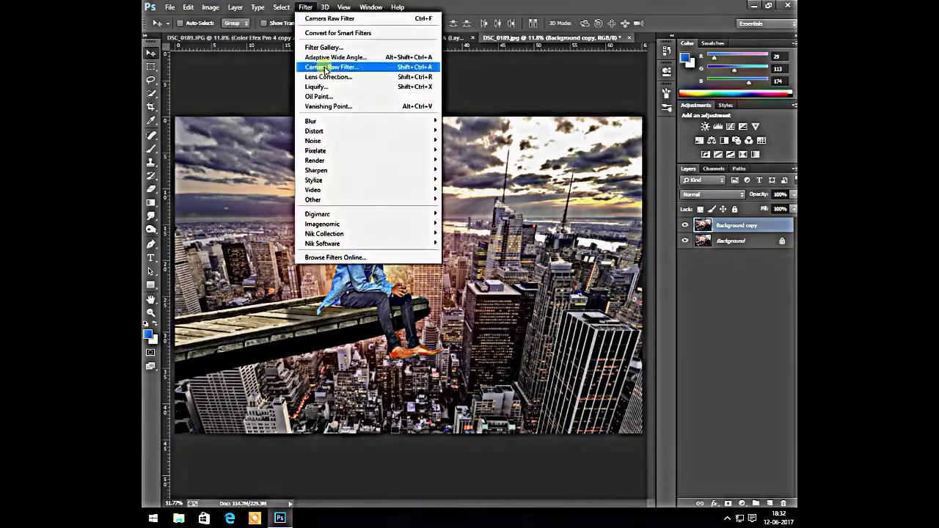
left_click(325, 66)
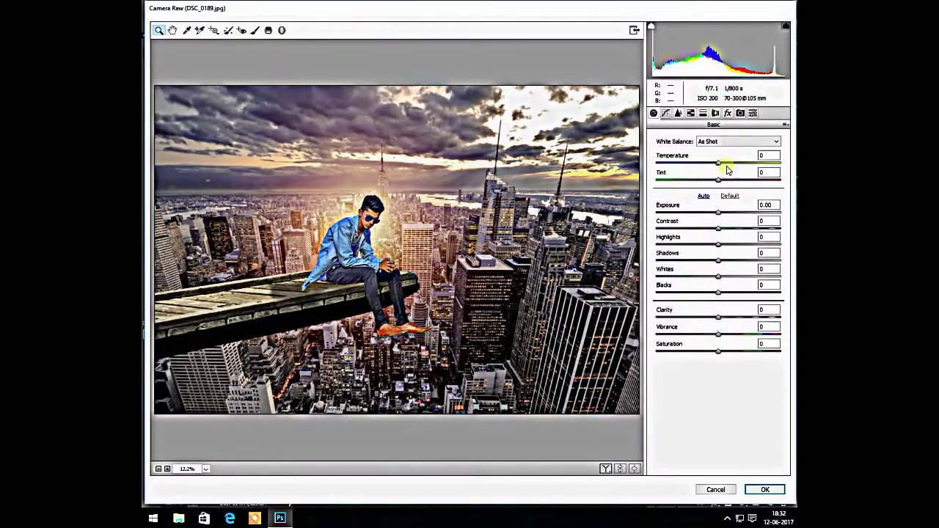
left_click_drag(727, 169, 730, 169)
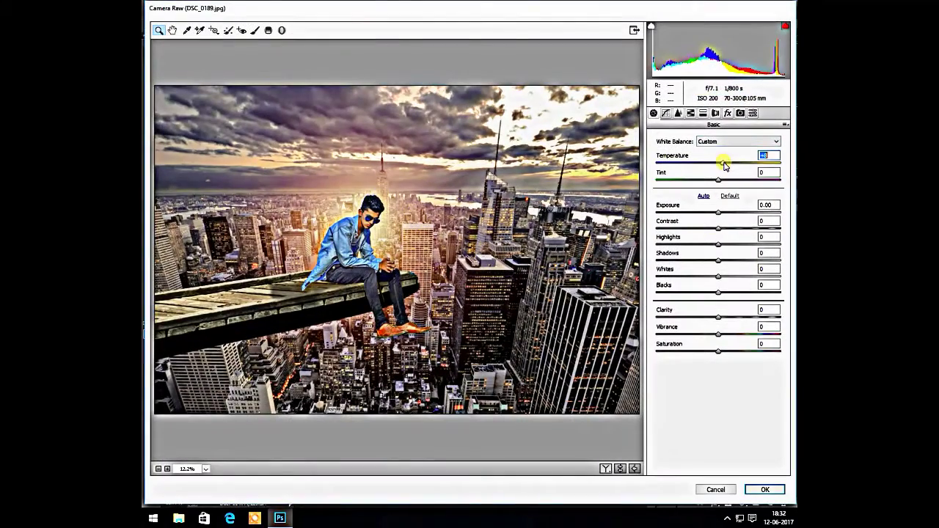
left_click(727, 113)
left_click_drag(718, 247, 666, 247)
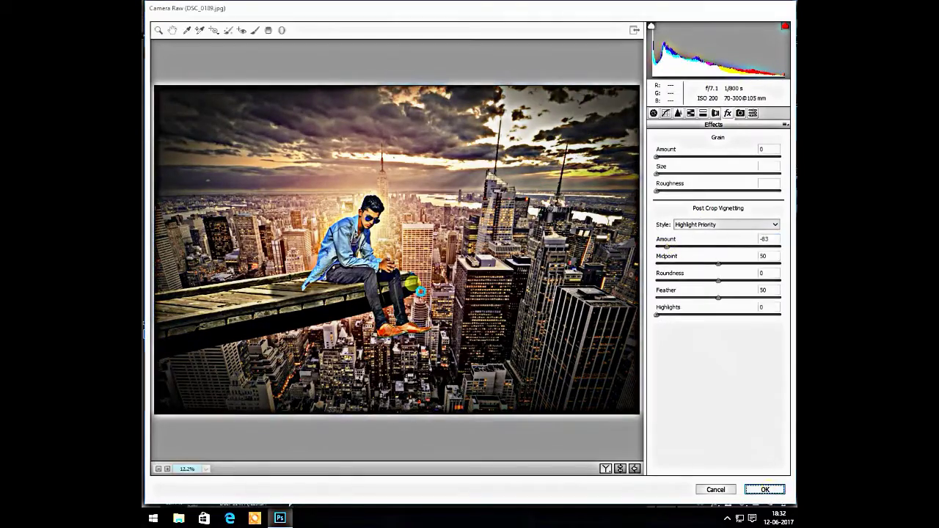
key("Return")
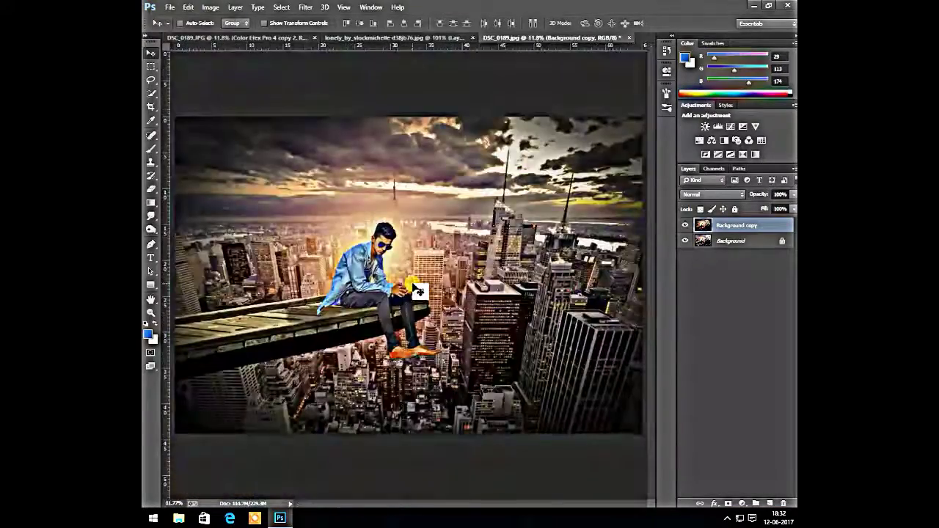
Duplicate the graded layer and set up the Smudge tool at brush size 25.
scroll(419, 292, "down", 3)
scroll(469, 292, "up", 3)
scroll(514, 293, "down", 1)
scroll(526, 292, "down", 1)
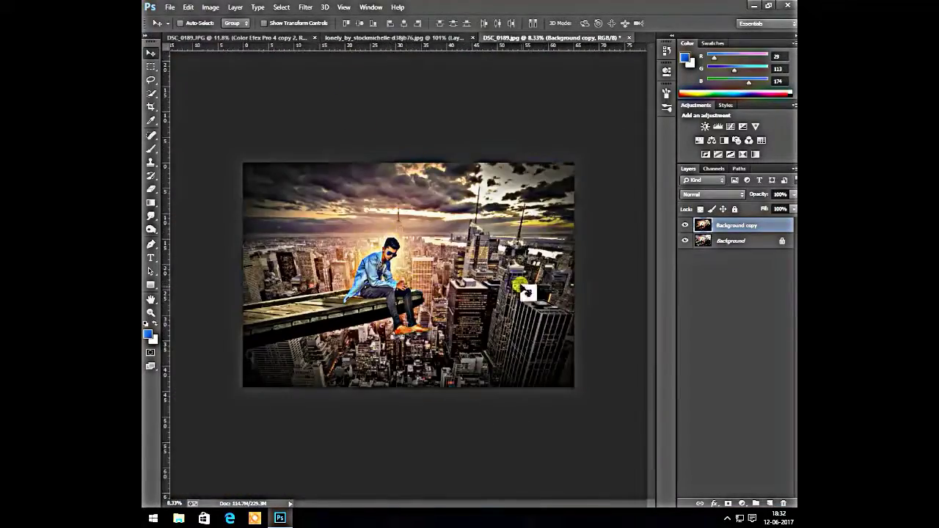
scroll(513, 278, "up", 3)
scroll(470, 273, "up", 4)
key("ctrl+j")
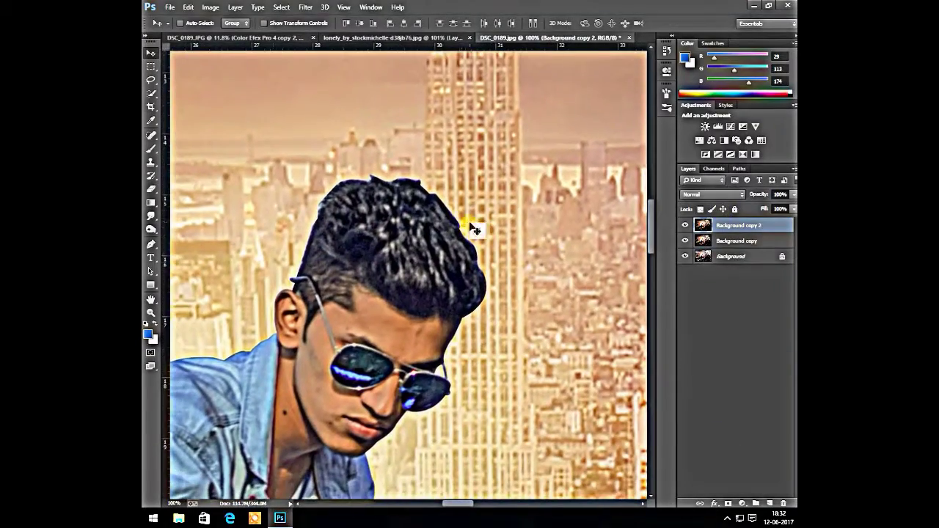
left_click(151, 216)
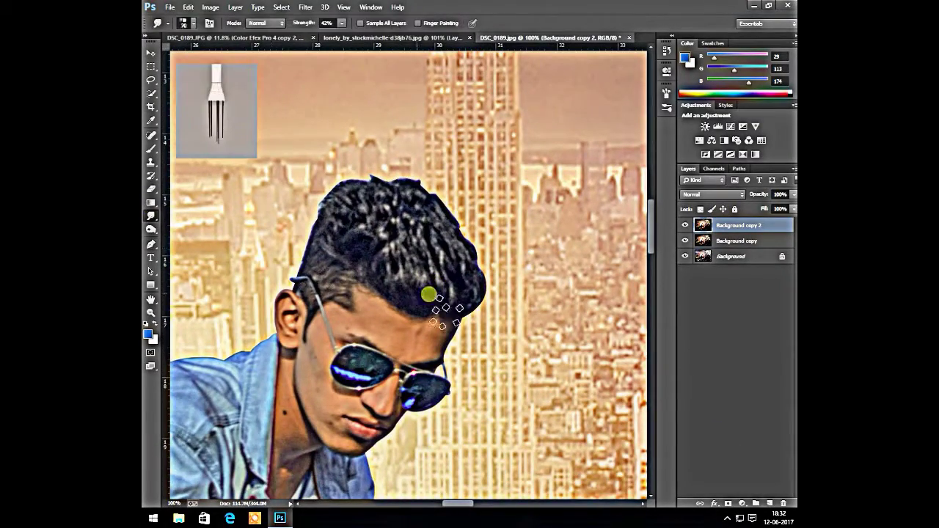
mouse_move(429, 294)
left_mouse_down()
mouse_move(465, 309)
mouse_move(477, 282)
mouse_move(464, 253)
left_mouse_up()
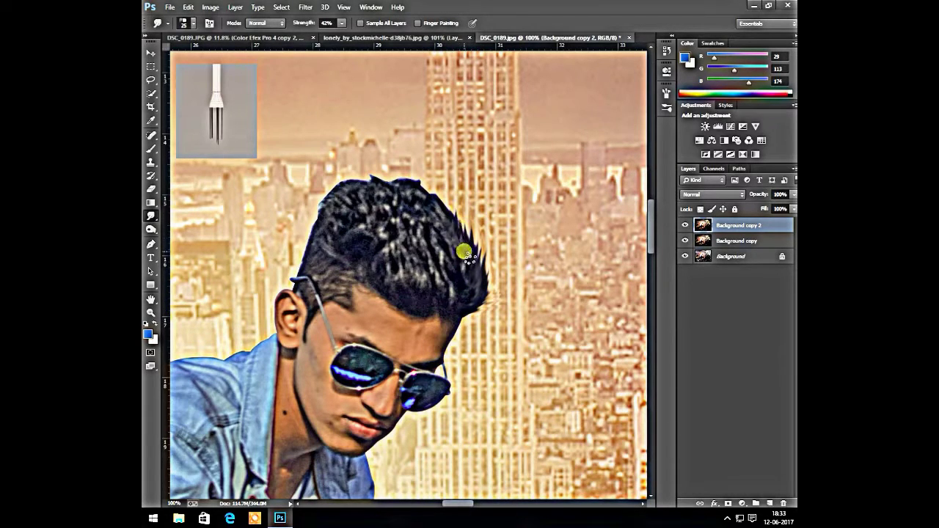
Smudge the man's hair into sharper spikes across the top and left edge.
mouse_move(433, 304)
left_mouse_down()
mouse_move(415, 212)
mouse_move(448, 212)
mouse_move(426, 179)
mouse_move(385, 162)
mouse_move(416, 213)
left_mouse_up()
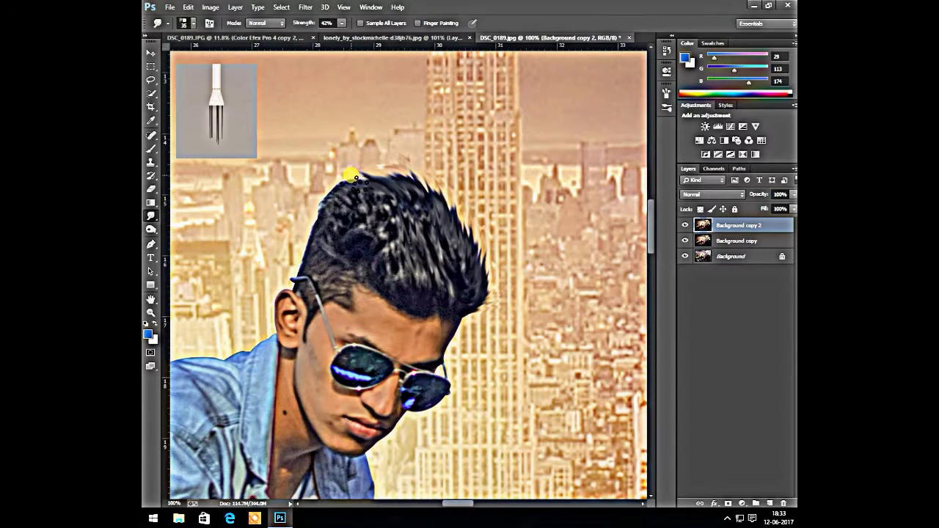
mouse_move(350, 174)
left_mouse_down()
mouse_move(369, 190)
mouse_move(356, 213)
left_mouse_up()
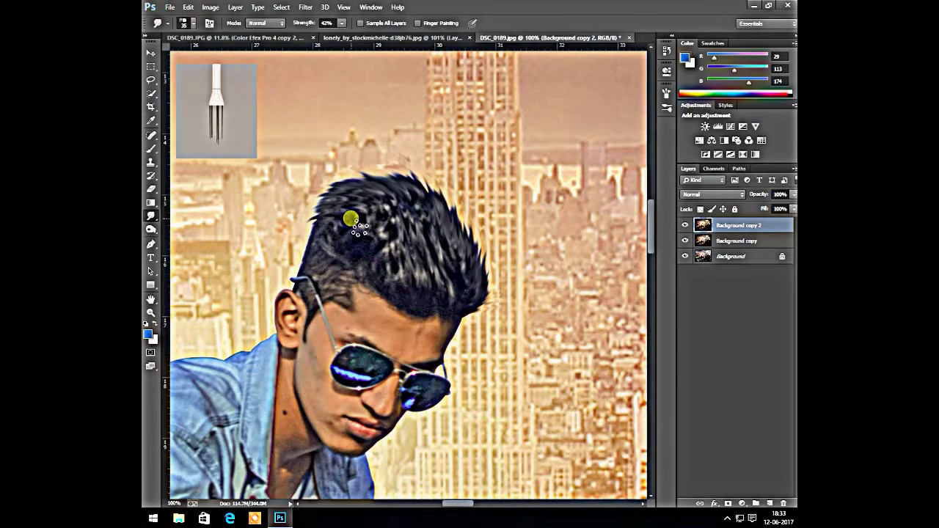
mouse_move(351, 218)
left_mouse_down()
mouse_move(319, 220)
mouse_move(378, 196)
mouse_move(367, 179)
mouse_move(384, 178)
mouse_move(385, 189)
mouse_move(406, 171)
mouse_move(438, 196)
mouse_move(455, 188)
mouse_move(453, 220)
mouse_move(440, 188)
mouse_move(464, 235)
mouse_move(455, 290)
mouse_move(417, 311)
mouse_move(384, 237)
mouse_move(419, 241)
mouse_move(359, 218)
mouse_move(368, 259)
left_mouse_up()
mouse_move(449, 264)
left_mouse_down()
mouse_move(346, 203)
mouse_move(299, 273)
mouse_move(309, 257)
left_mouse_up()
mouse_move(452, 301)
left_mouse_down()
mouse_move(356, 218)
mouse_move(361, 203)
mouse_move(455, 194)
left_mouse_up()
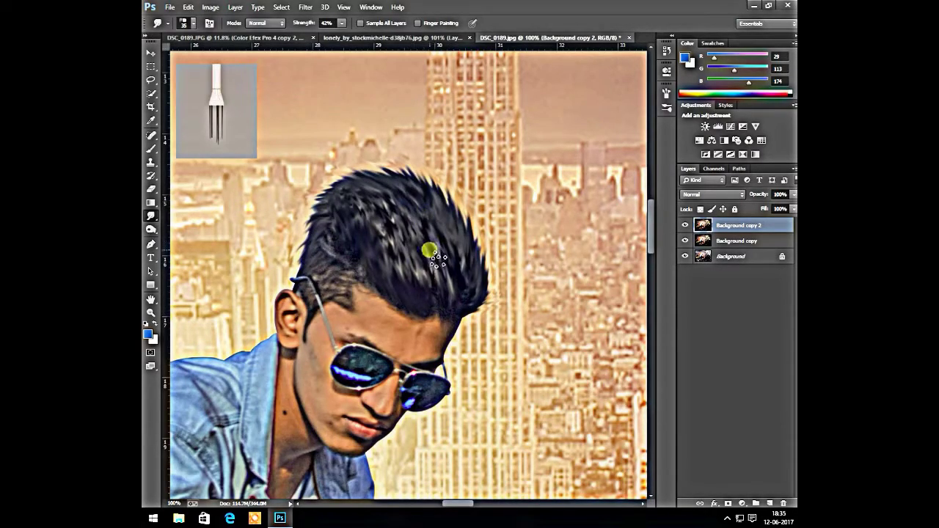
key("ctrl+minus")
key("ctrl+minus")
key("ctrl+minus")
key("ctrl+minus")
key("ctrl+minus")
key("ctrl+minus")
Duplicate Background copy 2, zoom in on the man's face, and pick the Spot Healing Brush.
key("ctrl+0")
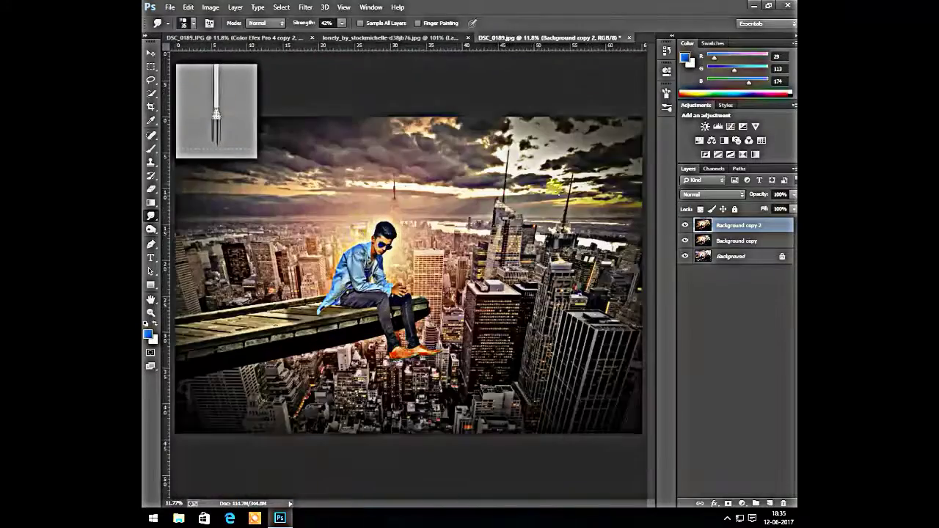
left_click_drag(738, 225, 769, 504)
key("ctrl+plus")
key("ctrl+plus")
key("ctrl+plus")
key("ctrl+plus")
key("ctrl+plus")
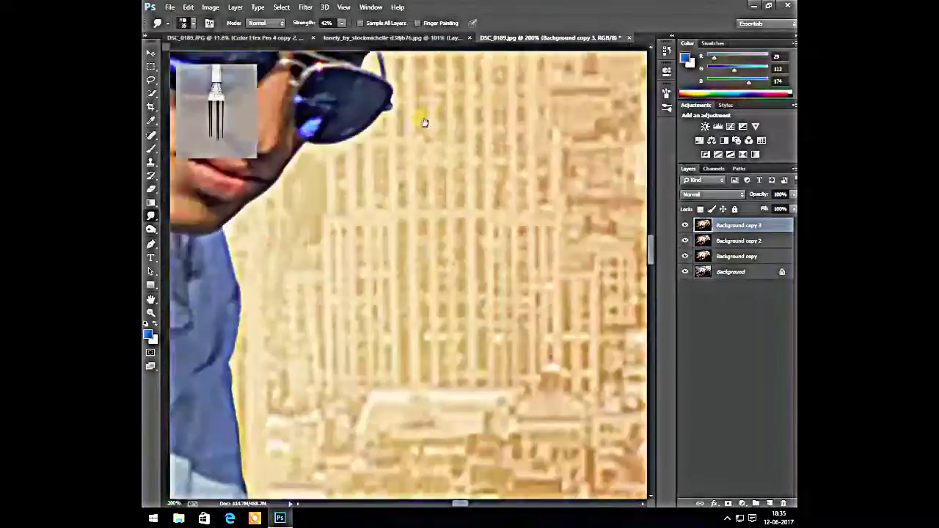
key("ctrl+plus")
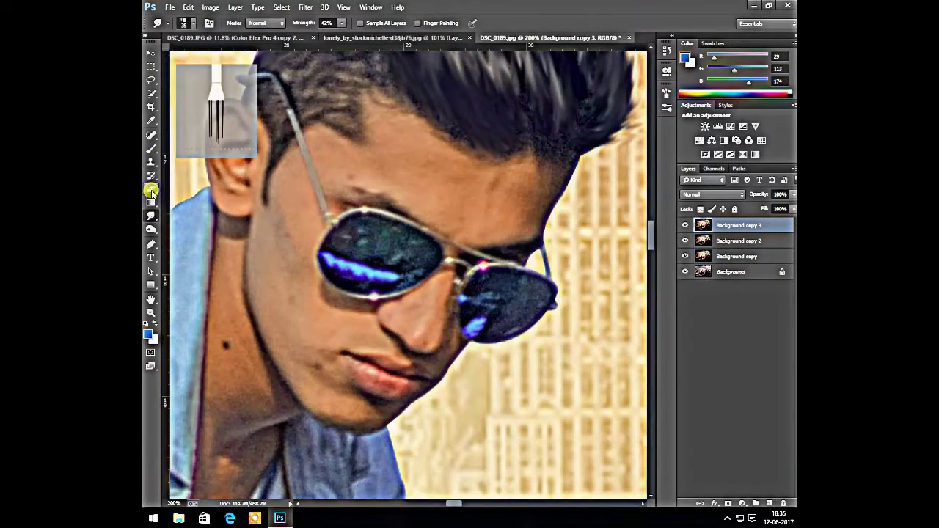
left_click(151, 141)
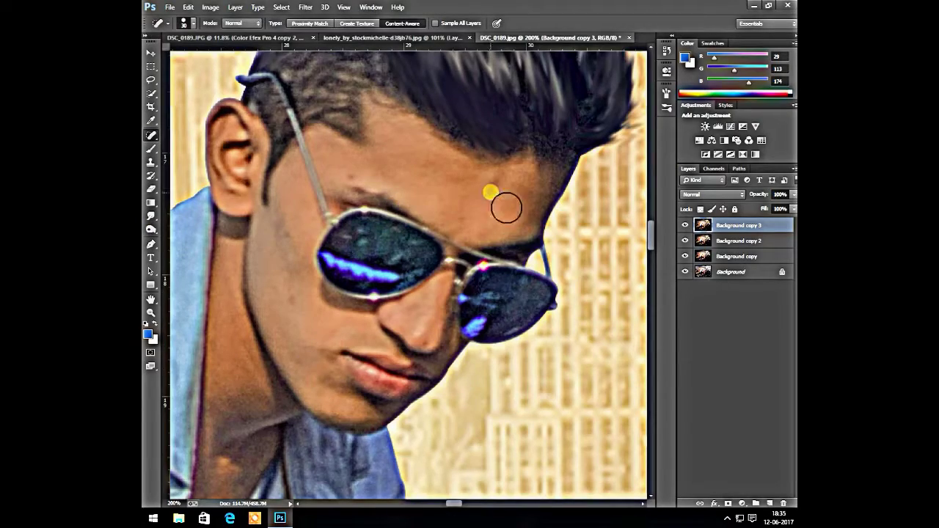
scroll(447, 317, "down", 3)
scroll(390, 316, "up", 5)
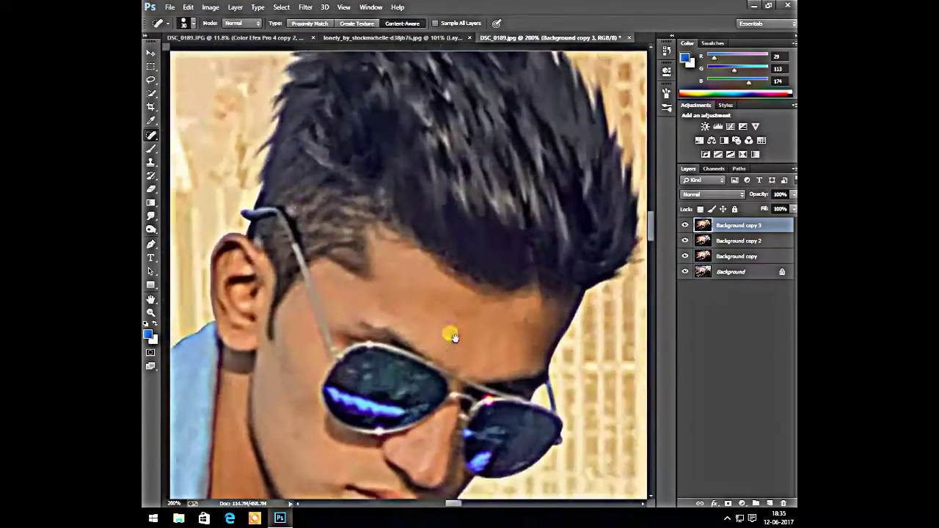
scroll(451, 335, "up", 1)
scroll(507, 310, "down", 4)
scroll(428, 359, "down", 5)
scroll(488, 389, "down", 5)
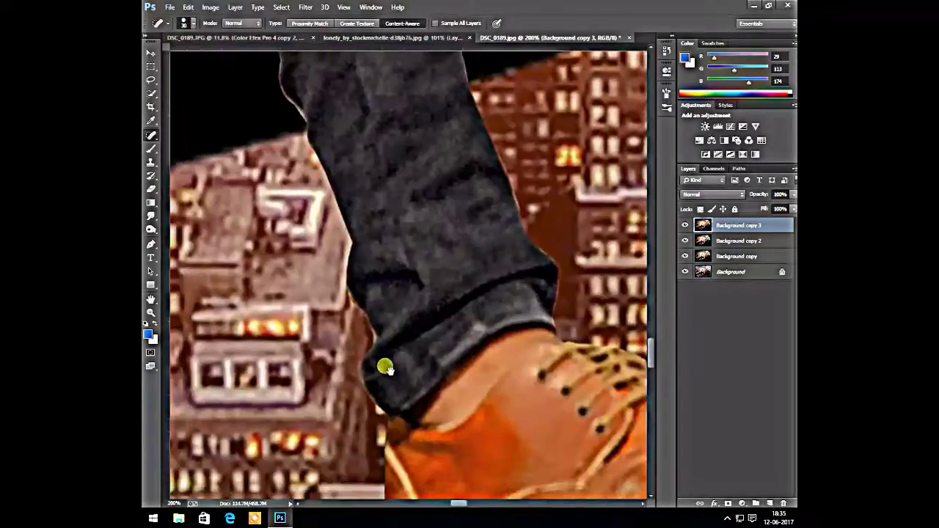
key("ctrl+0")
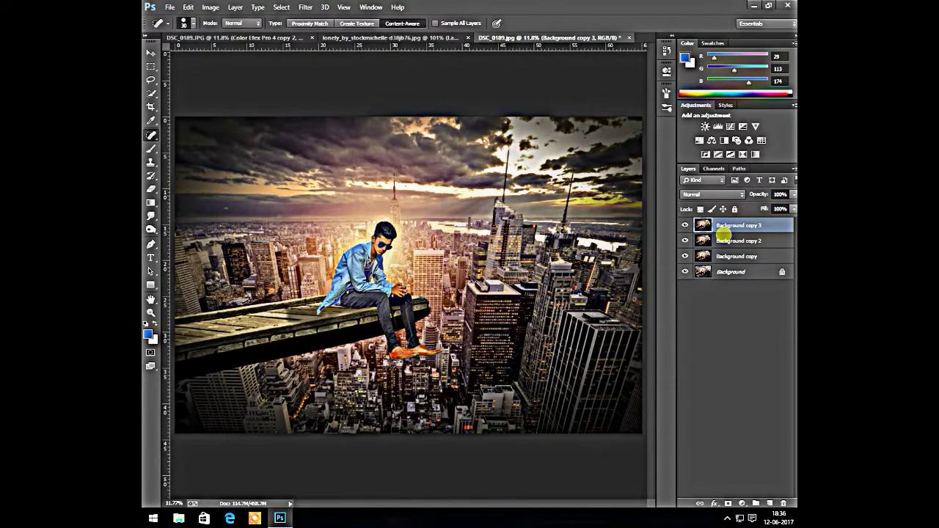
Grade the top layer in Camera Raw: Temperature +11, Exposure +0.20, Shadows +7, Whites -62, more Clarity.
key("alt+t")
left_click(331, 65)
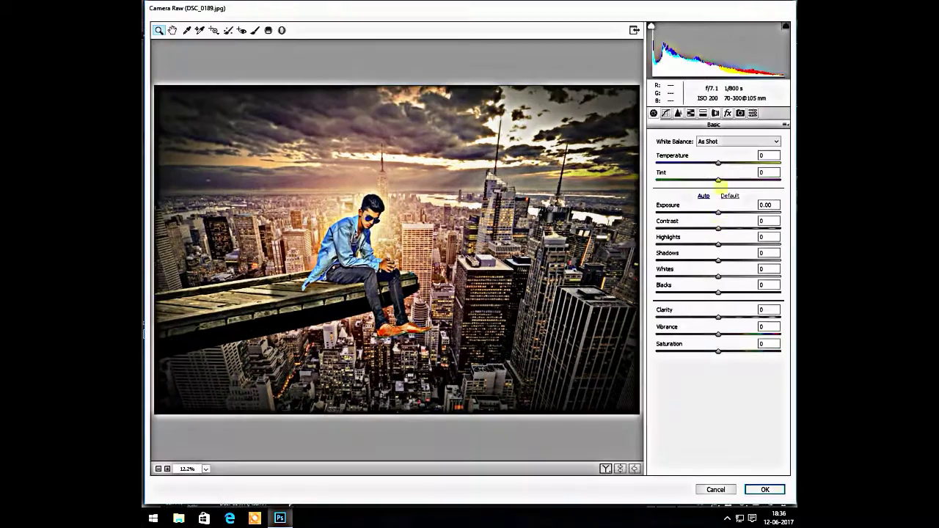
left_click_drag(718, 162, 724, 162)
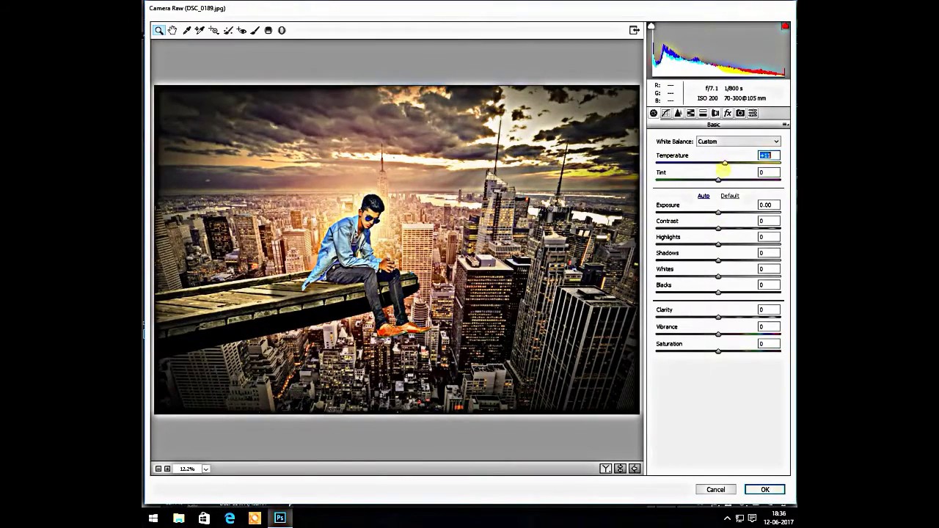
left_click_drag(719, 212, 721, 212)
mouse_move(718, 244)
left_mouse_down()
mouse_move(723, 259)
mouse_move(662, 276)
left_mouse_up()
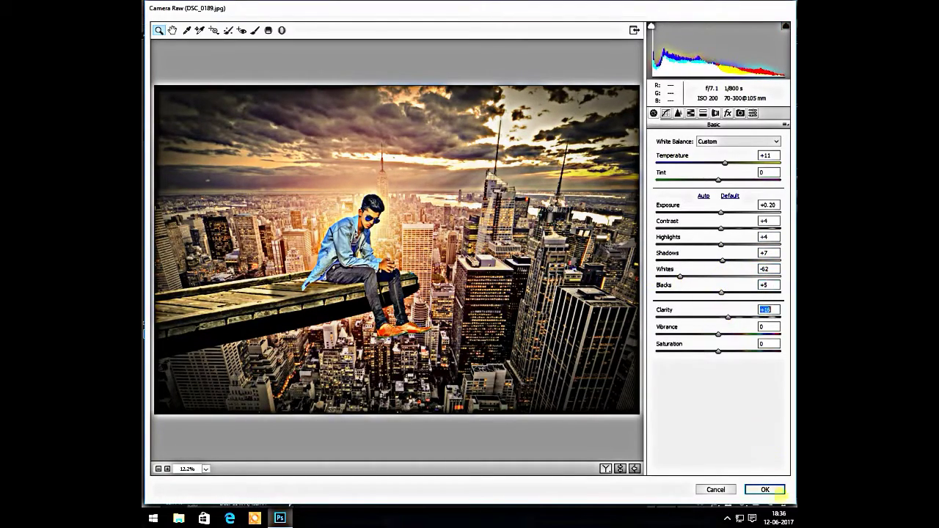
left_click(766, 490)
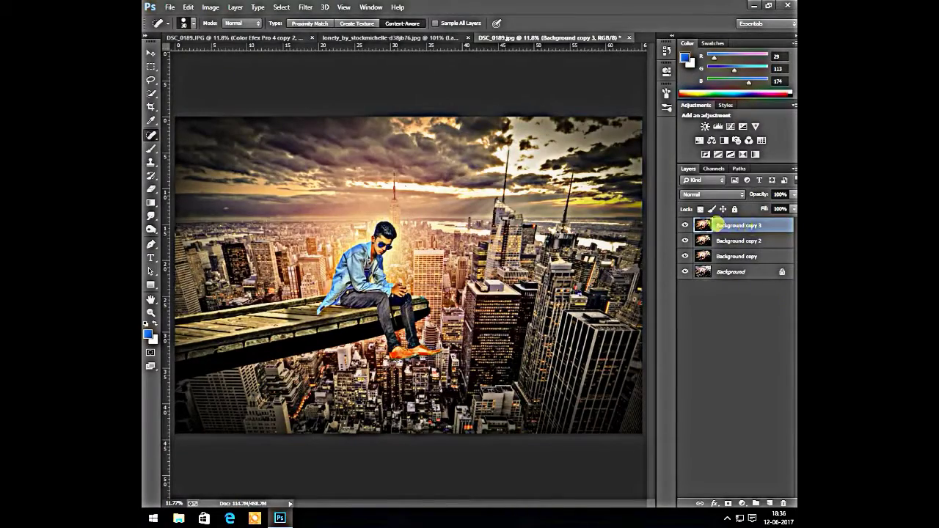
Select the Dodge tool (Midtones, 50%) and duplicate the current layer.
left_click(152, 222)
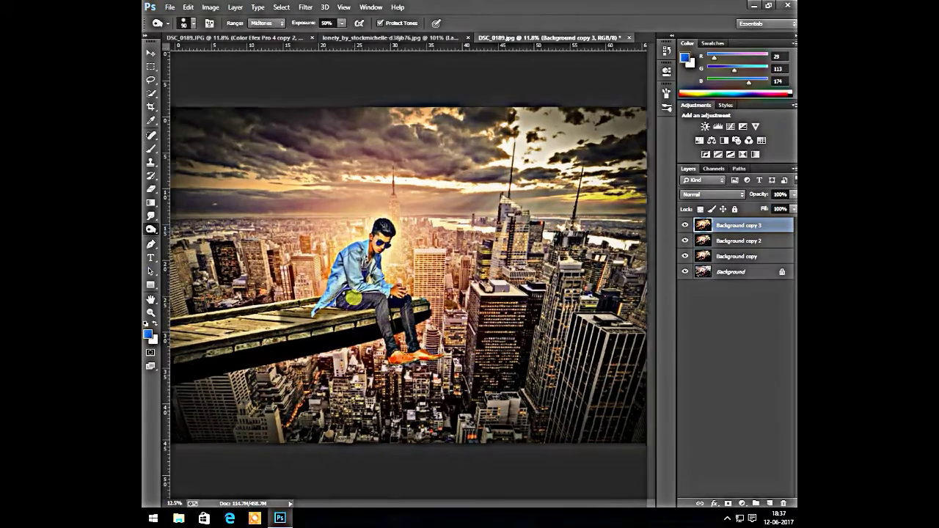
scroll(381, 272, "up", 5, "alt")
scroll(399, 267, "down", 3)
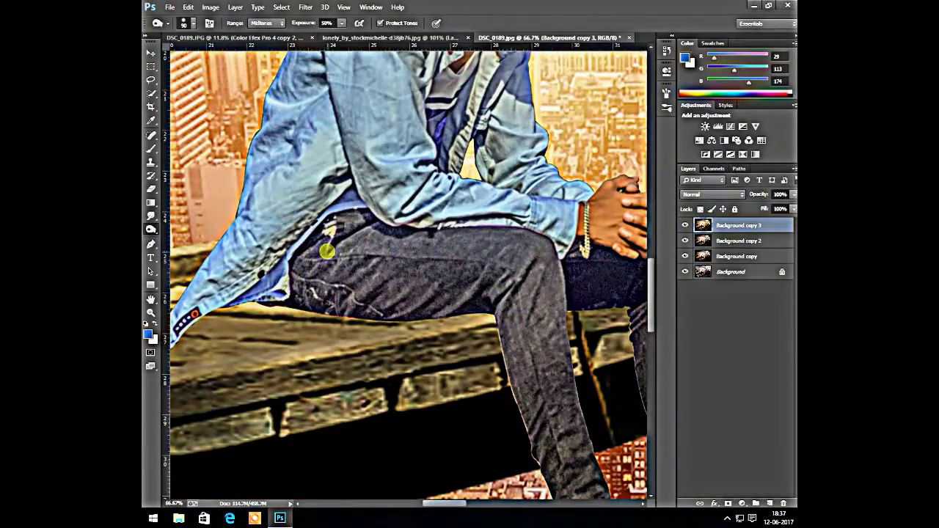
key("ctrl+j")
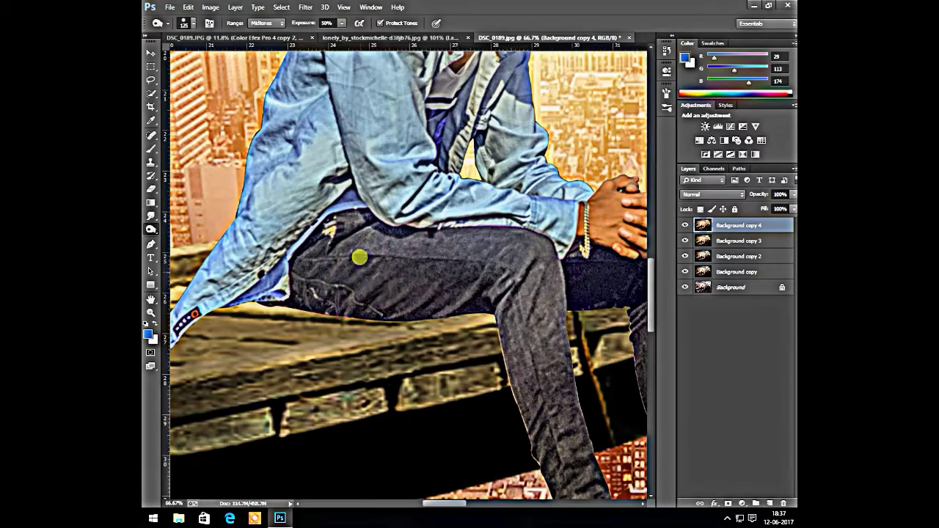
Dodge the man's jeans and legs, raising the dodge exposure to 100%.
scroll(375, 273, "down", 5)
scroll(375, 273, "right", 5)
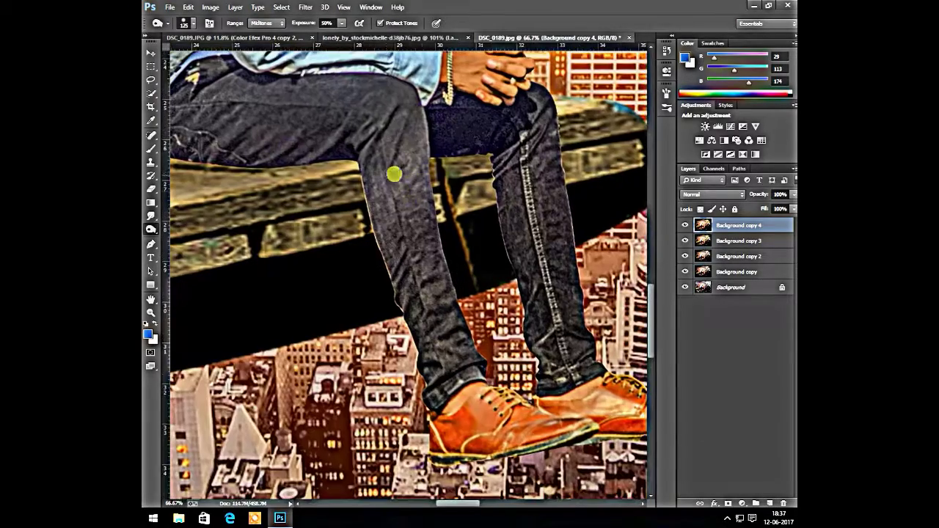
scroll(415, 298, "up", 3)
scroll(476, 278, "down", 3)
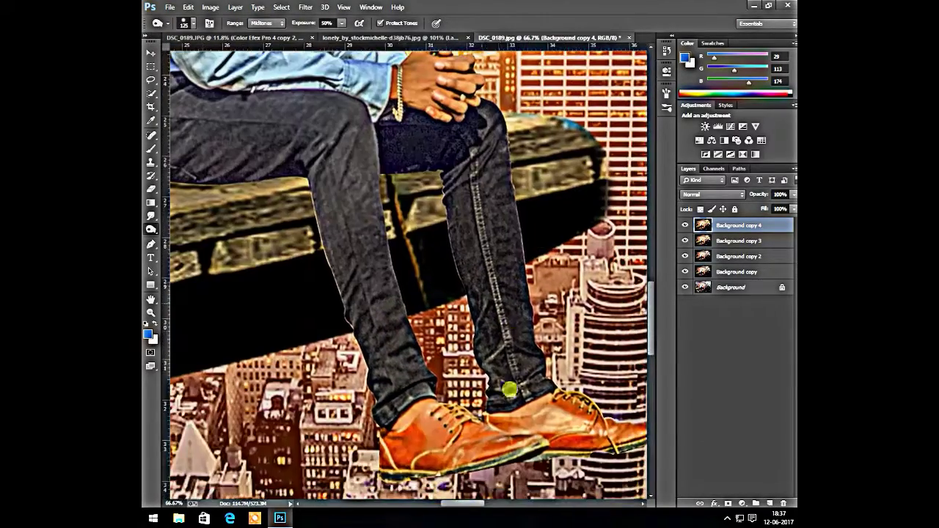
scroll(516, 389, "up", 5)
scroll(516, 389, "left", 3)
left_click_drag(518, 451, 371, 183)
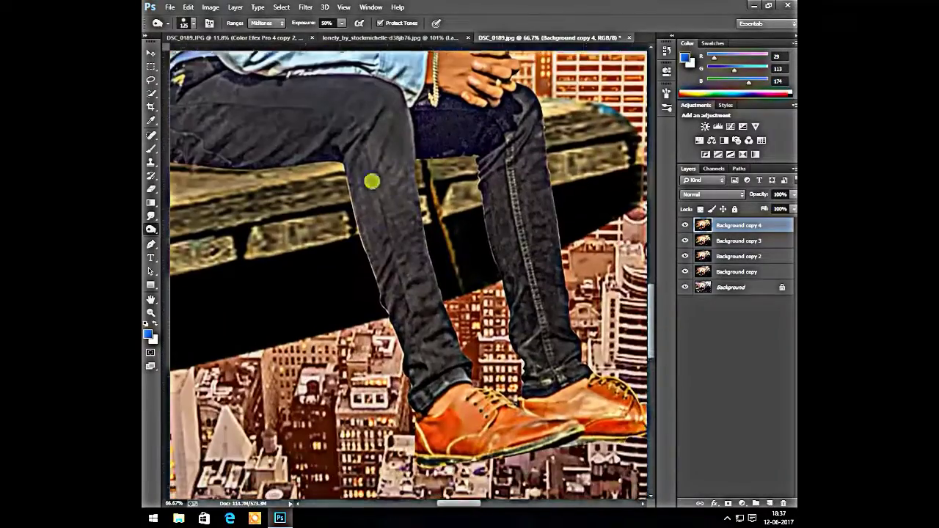
scroll(435, 175, "up", 1)
scroll(524, 386, "up", 3)
scroll(513, 369, "left", 5)
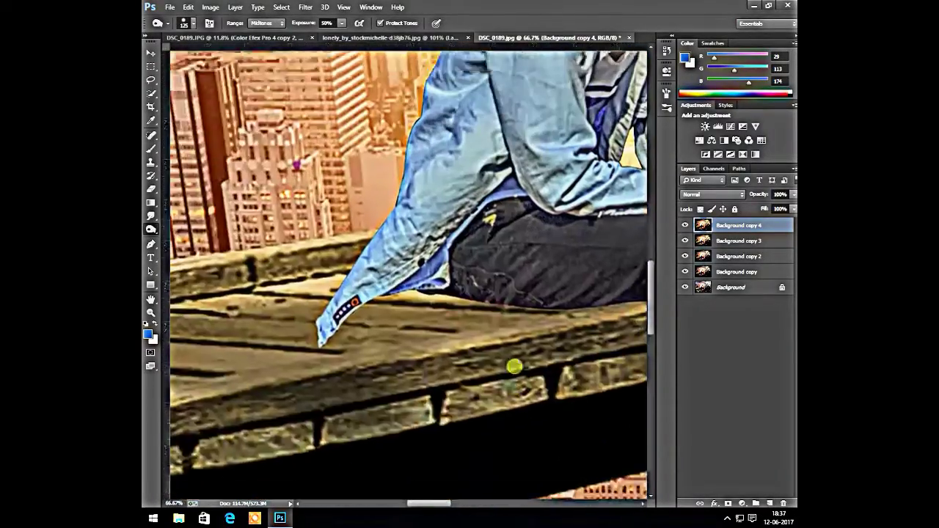
scroll(514, 369, "right", 2)
key("0")
Add a new top layer and stamp all visible layers into it.
key("shift+ctrl+alt+n")
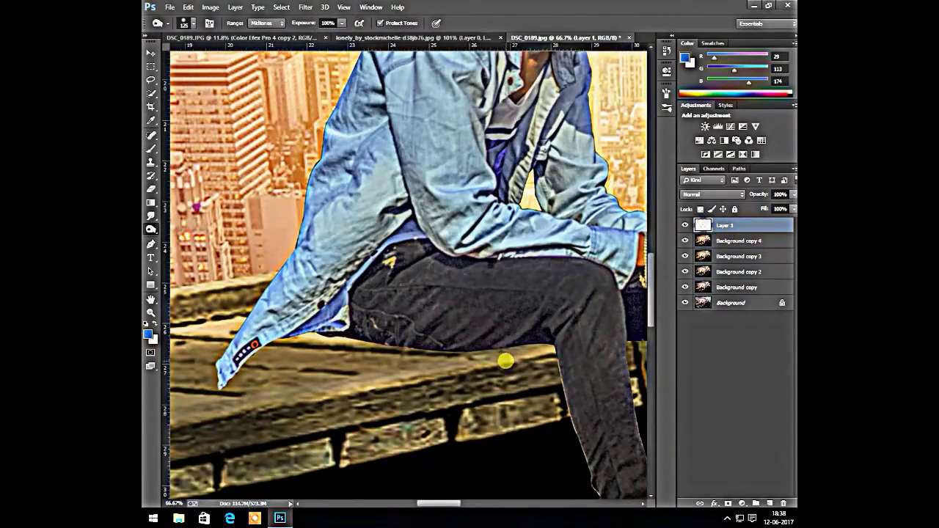
left_click(783, 504)
key("ctrl+j")
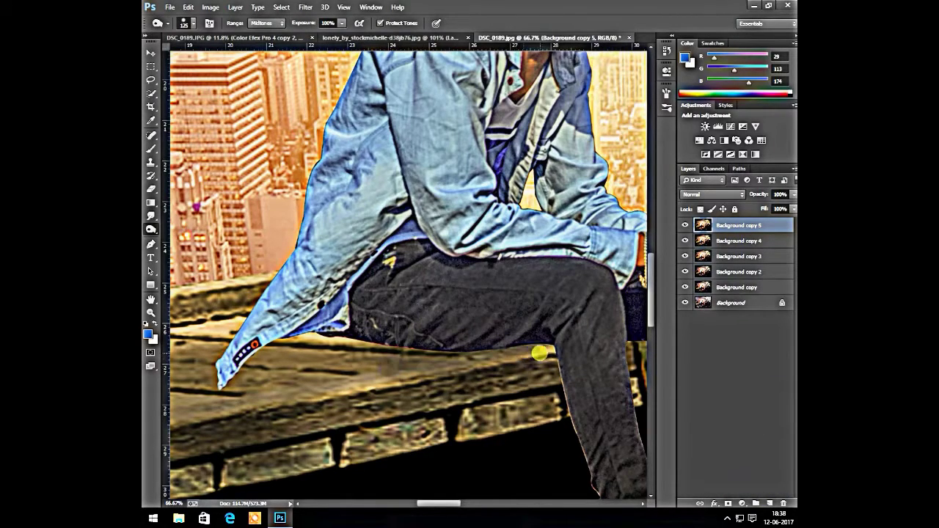
key("ctrl+0")
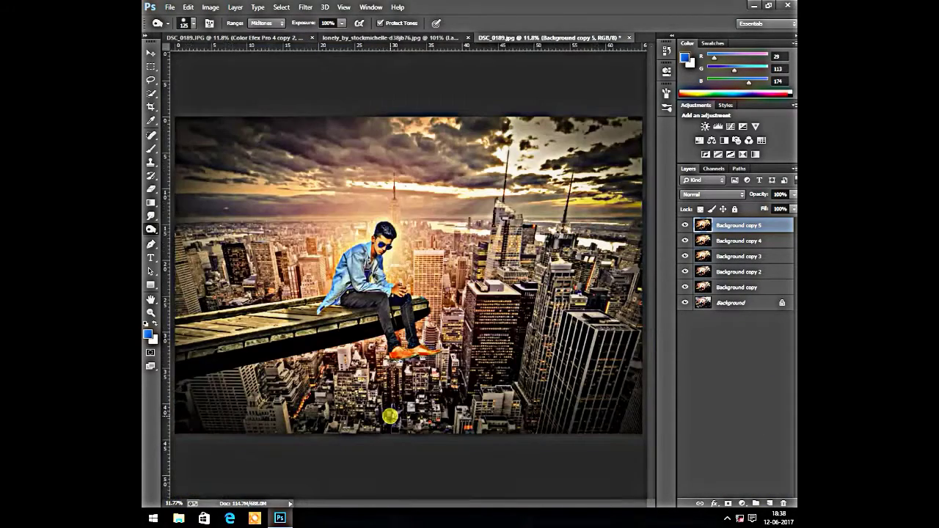
key("ctrl+minus")
key("ctrl+0")
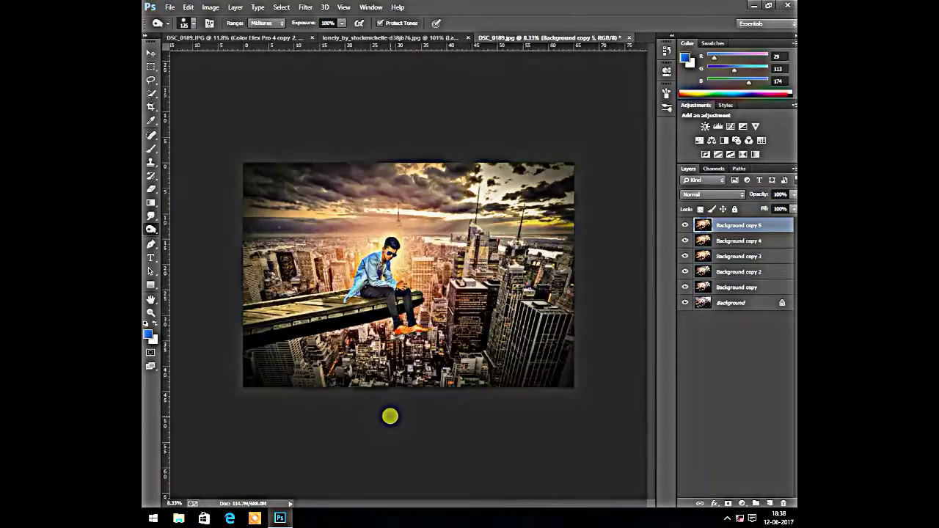
Apply an Iris Blur with an enlarged ellipse around the man and stronger blur.
left_click(305, 6)
mouse_move(312, 121)
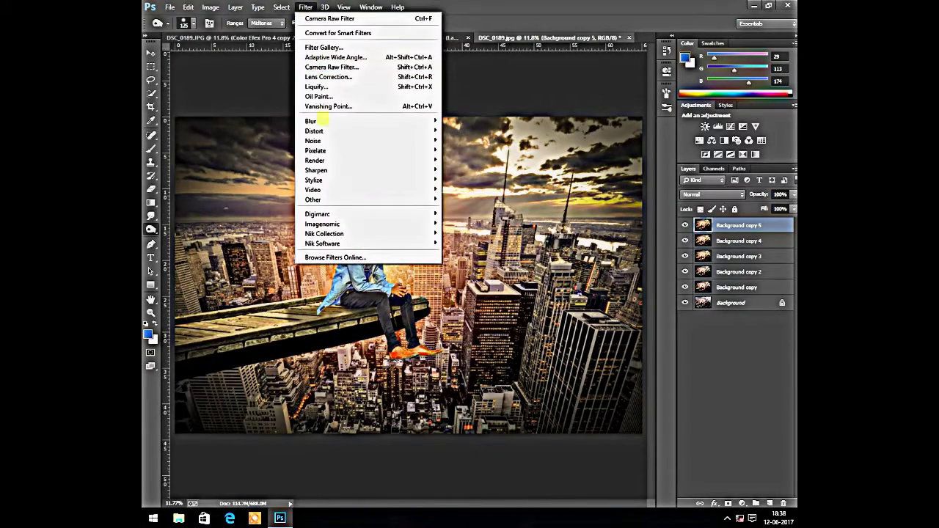
left_click(477, 132)
left_click_drag(413, 390, 419, 426)
left_click_drag(247, 278, 230, 289)
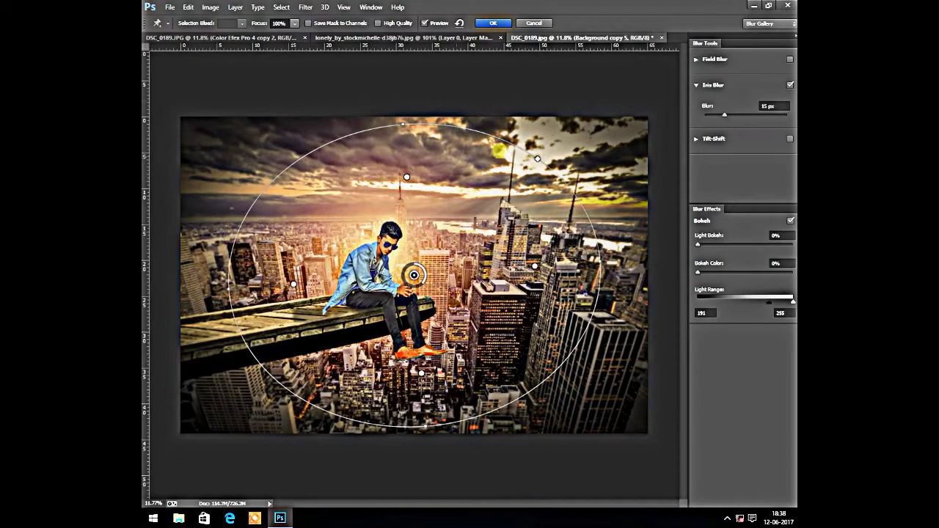
left_click_drag(724, 115, 741, 115)
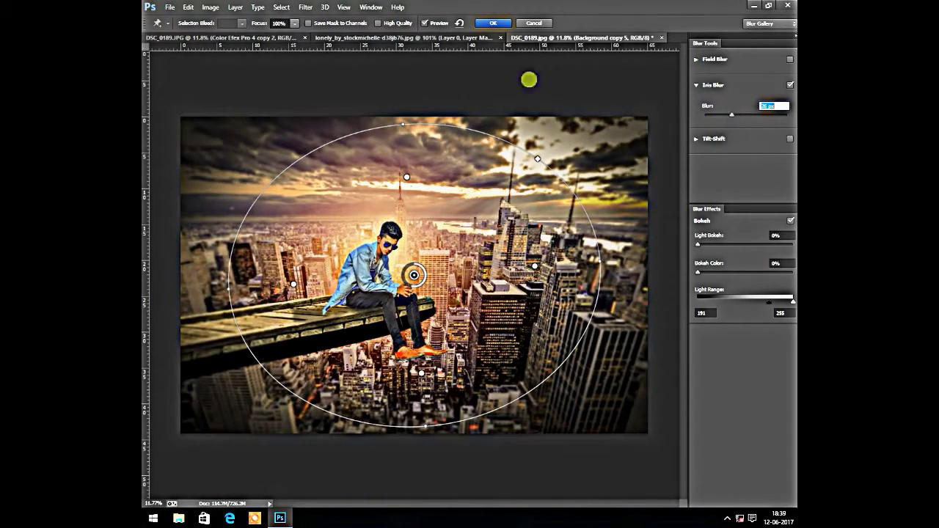
left_click(493, 22)
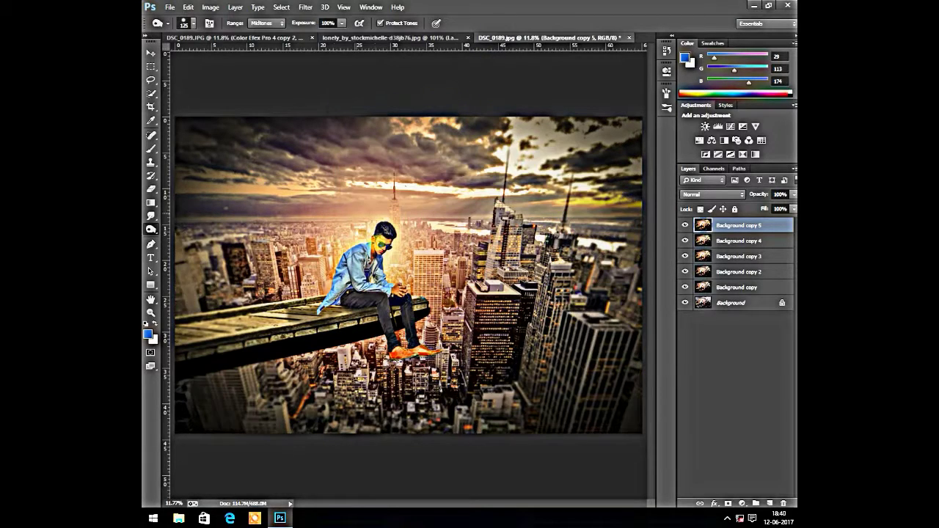
Darken the top of the sky with a Camera Raw Graduated Filter.
left_click(305, 7)
left_click(326, 71)
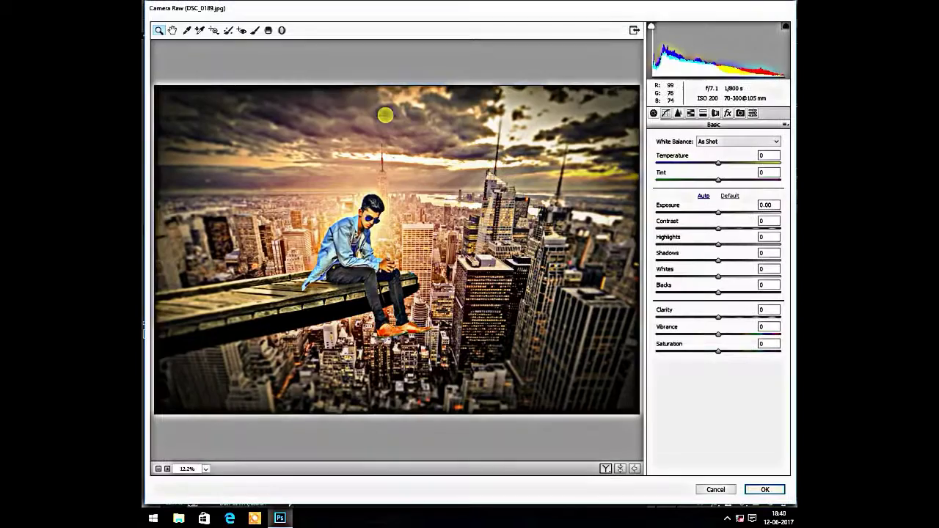
left_click_drag(355, 64, 356, 95)
left_click_drag(357, 130, 356, 144)
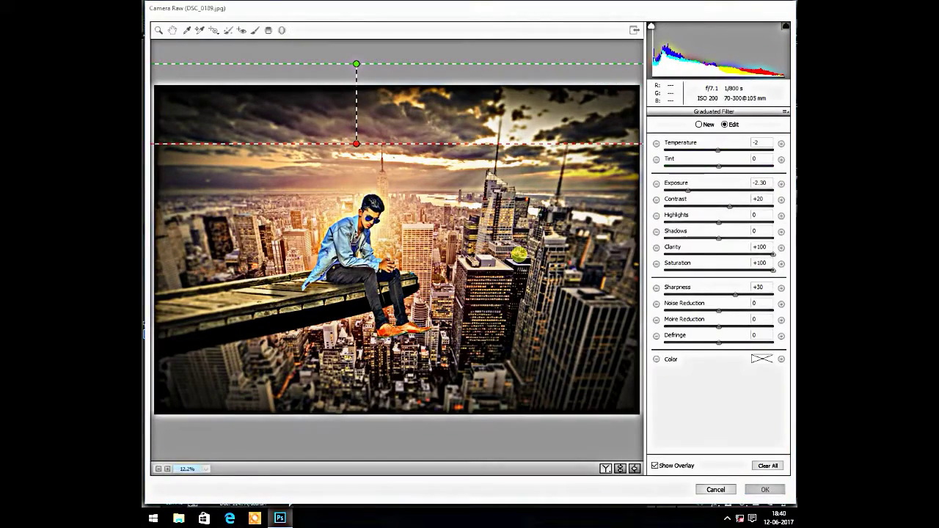
key("Return")
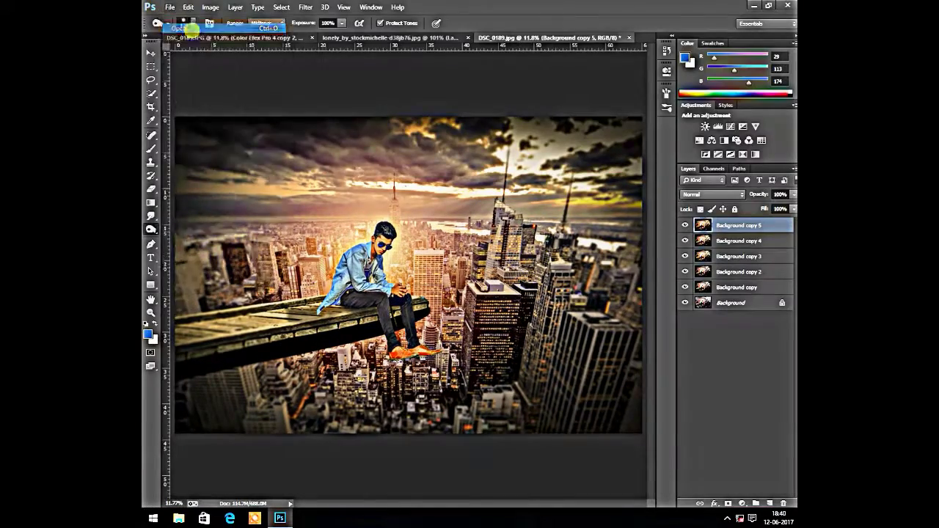
key("ctrl+o")
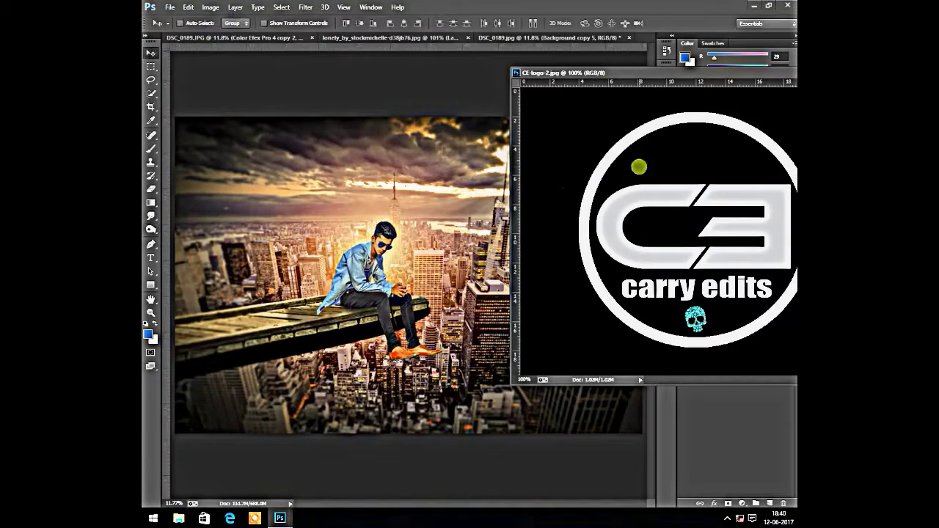
Drag the carry edits logo into the composite, blend it as Screen, and move it top-left.
mouse_move(639, 167)
left_mouse_down()
mouse_move(446, 184)
mouse_move(212, 150)
mouse_move(208, 142)
left_mouse_up()
key("ctrl+w")
left_click(712, 195)
left_click(734, 287)
Save the image as a JPEG over the existing file and close it.
left_click(170, 7)
left_click(184, 101)
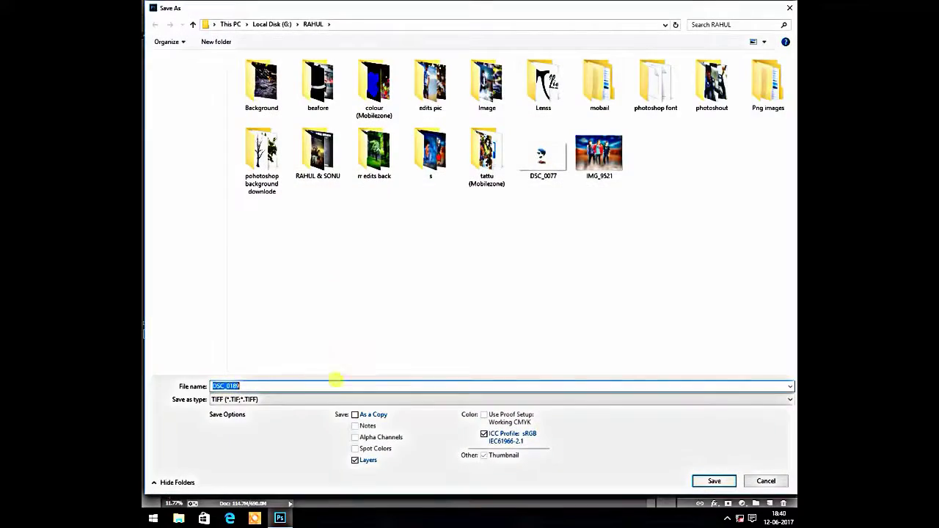
left_click(331, 399)
left_click(325, 309)
left_click(714, 481)
left_click(503, 294)
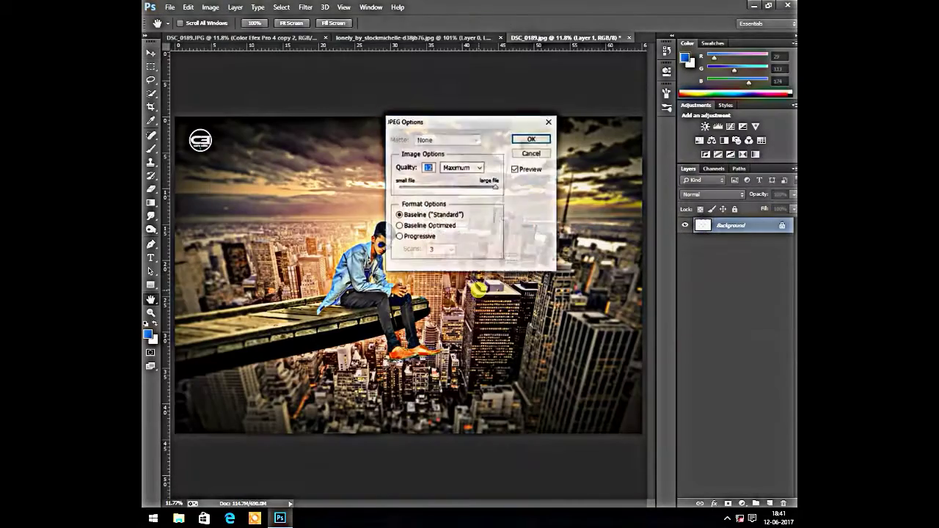
left_click(532, 142)
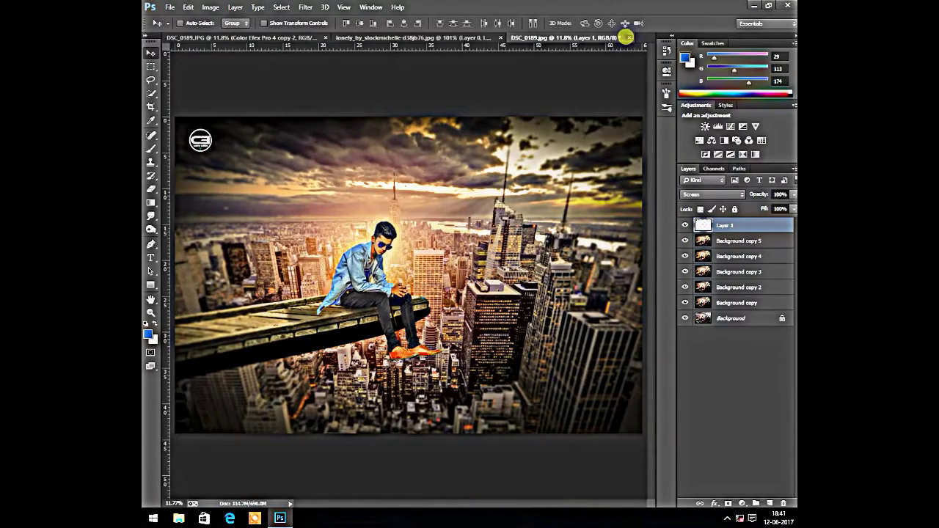
left_click(629, 37)
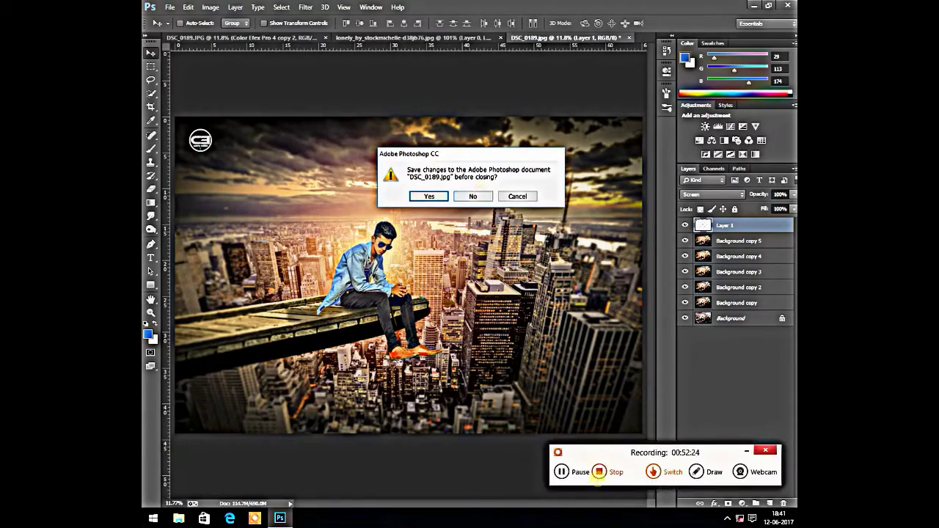